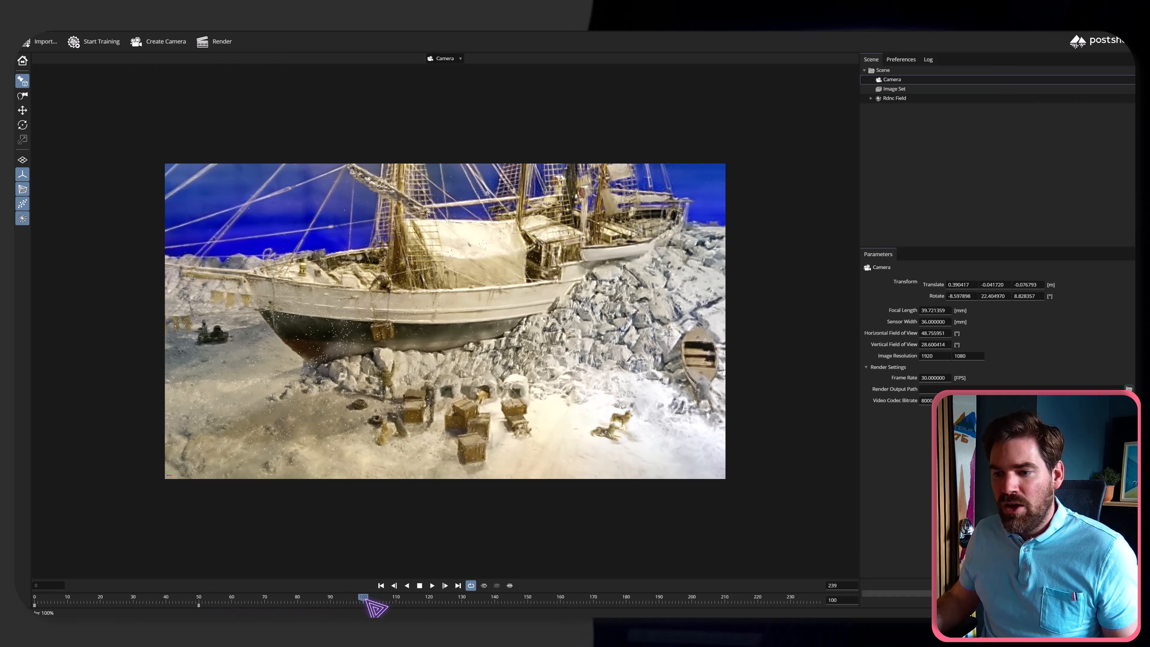
# Step: Reframe the camera on the ship and keyframe its view at frame 100
pyautogui.moveTo(534, 363); pyautogui.dragTo(453, 317)
pyautogui.moveTo(494, 227); pyautogui.dragTo(490, 353, button='middle')
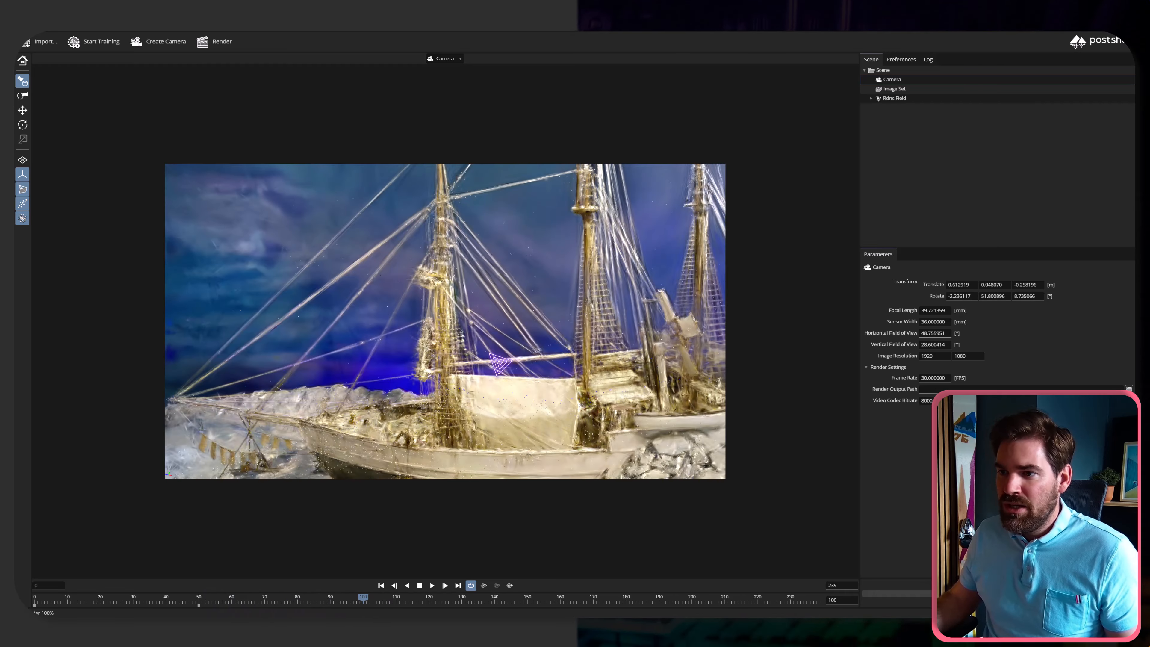
pyautogui.scroll(5, 489, 353)
pyautogui.moveTo(490, 353); pyautogui.dragTo(502, 299)
pyautogui.moveTo(498, 385); pyautogui.dragTo(494, 191, button='middle')
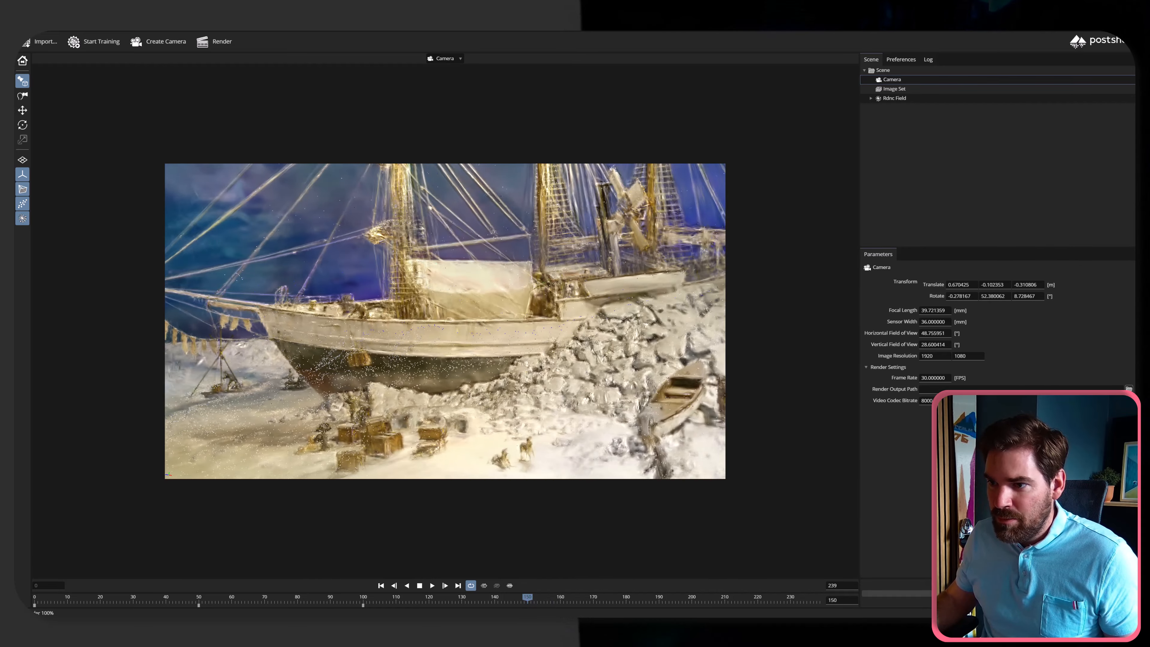
# Step: Angle the camera down onto the hull at frame 150, and keyframe the camera at frames 150, 200 and 239
pyautogui.moveTo(453, 317); pyautogui.dragTo(461, 351)
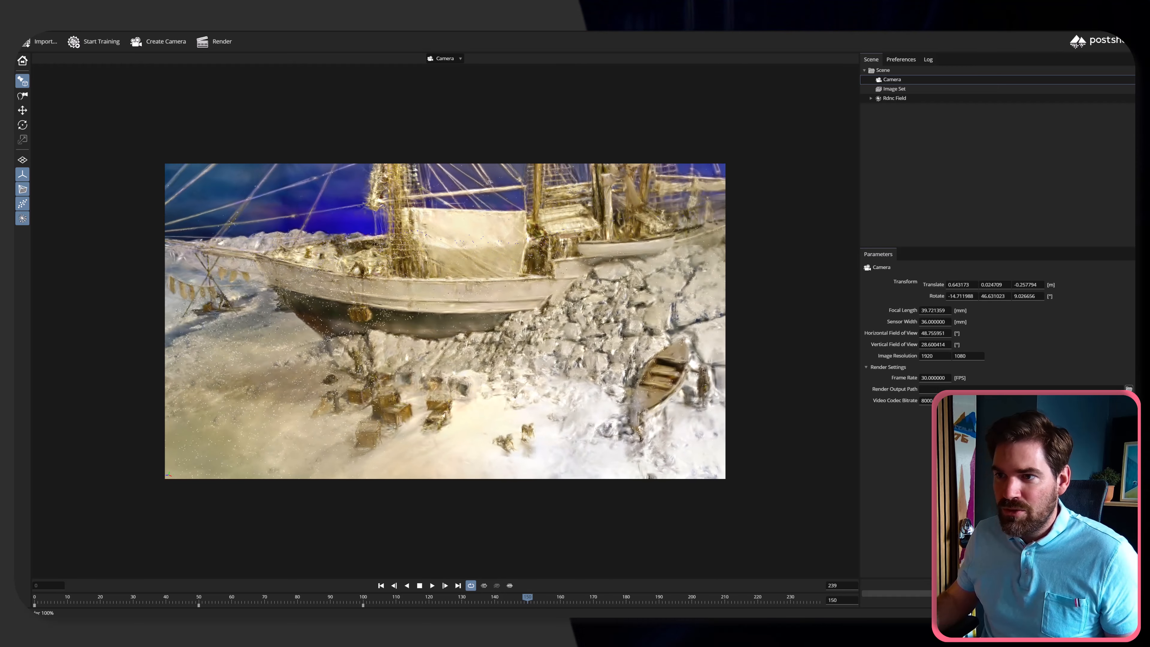
pyautogui.moveTo(473, 405); pyautogui.dragTo(473, 424, button='middle')
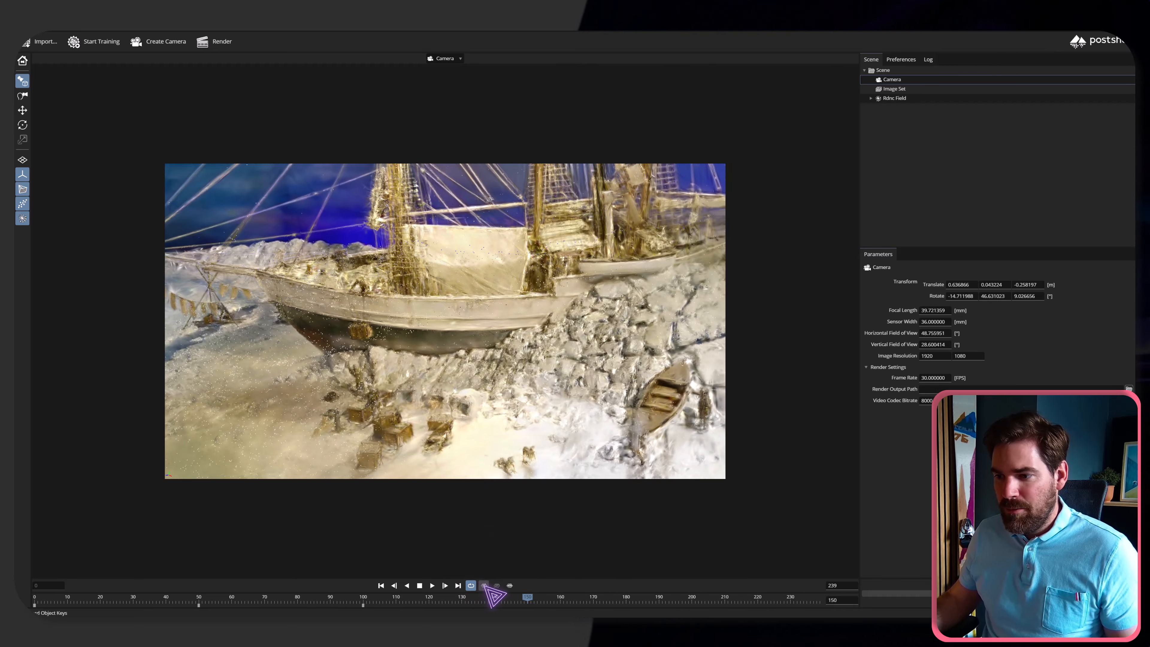
pyautogui.moveTo(575, 599); pyautogui.dragTo(692, 599)
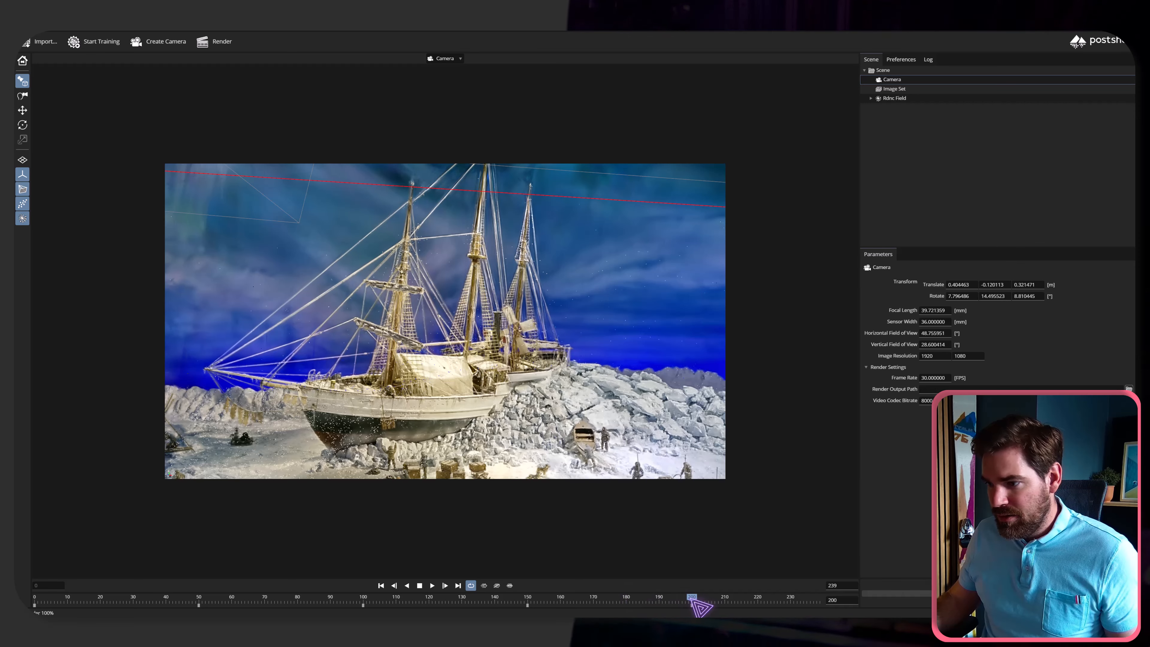
pyautogui.moveTo(805, 599); pyautogui.dragTo(821, 599)
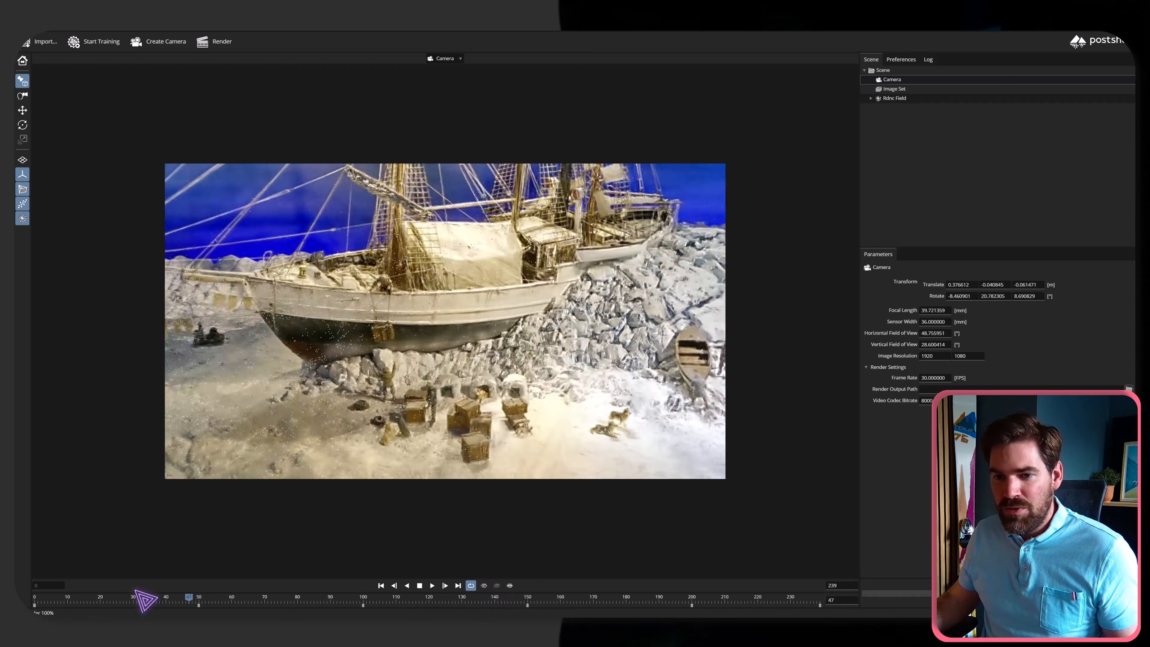
# Step: Preview the camera animation by scrubbing through the keyframes and playing it back from frame 0
pyautogui.moveTo(116, 599); pyautogui.dragTo(344, 599)
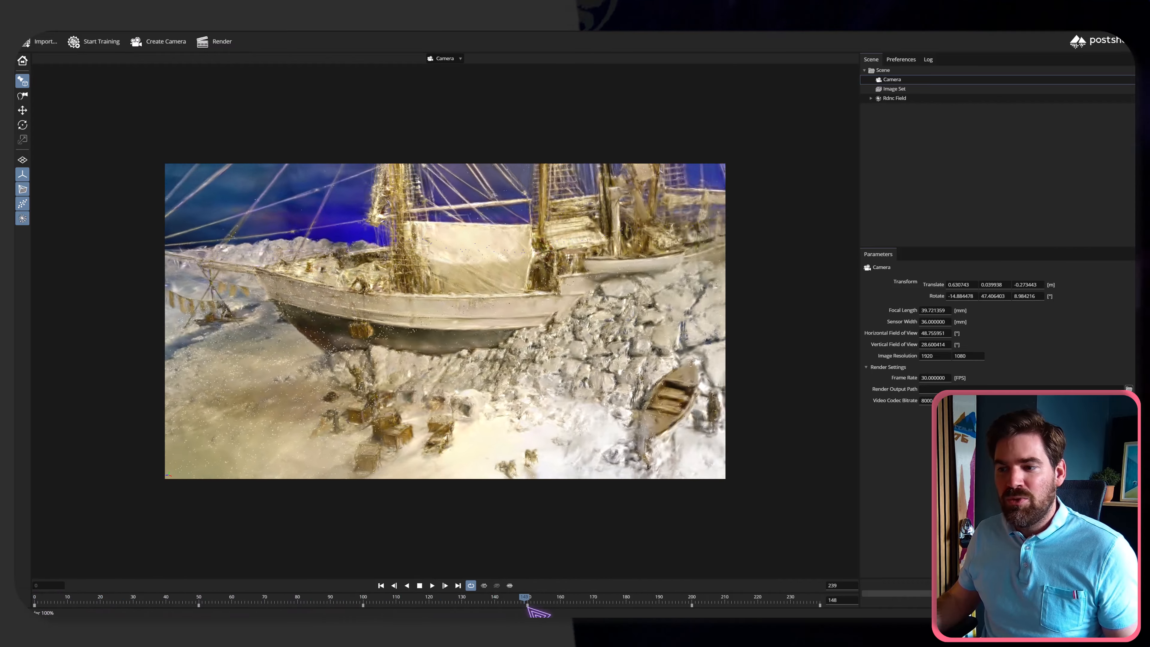
pyautogui.moveTo(528, 608); pyautogui.dragTo(36, 603)
pyautogui.click(432, 585)
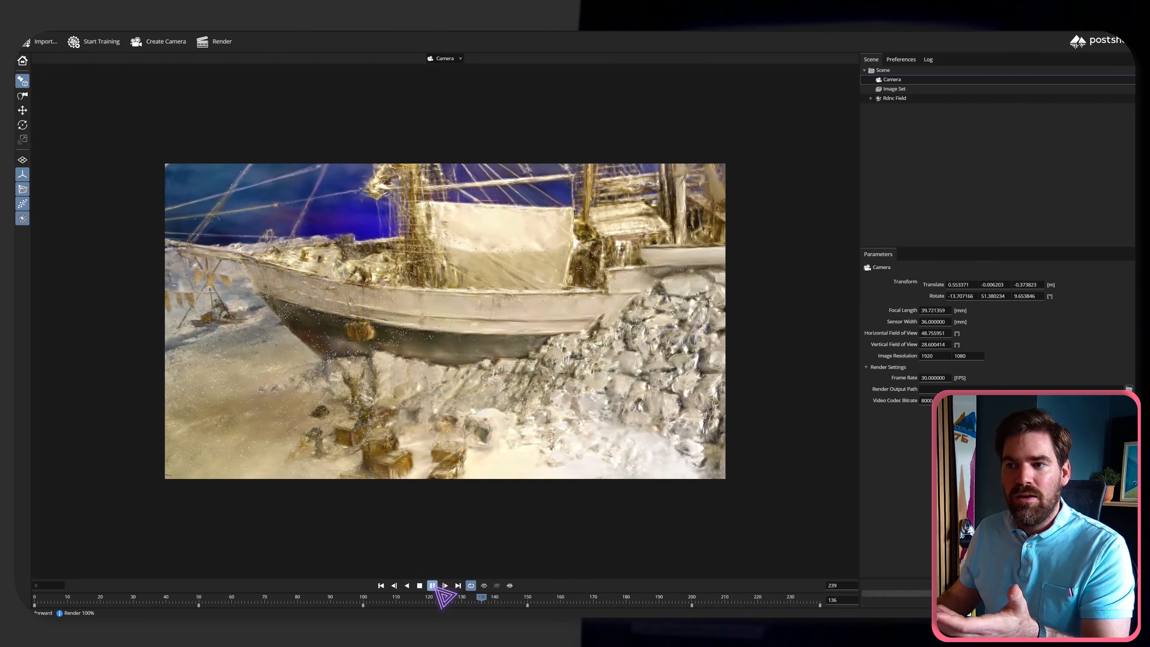
pyautogui.click(433, 585)
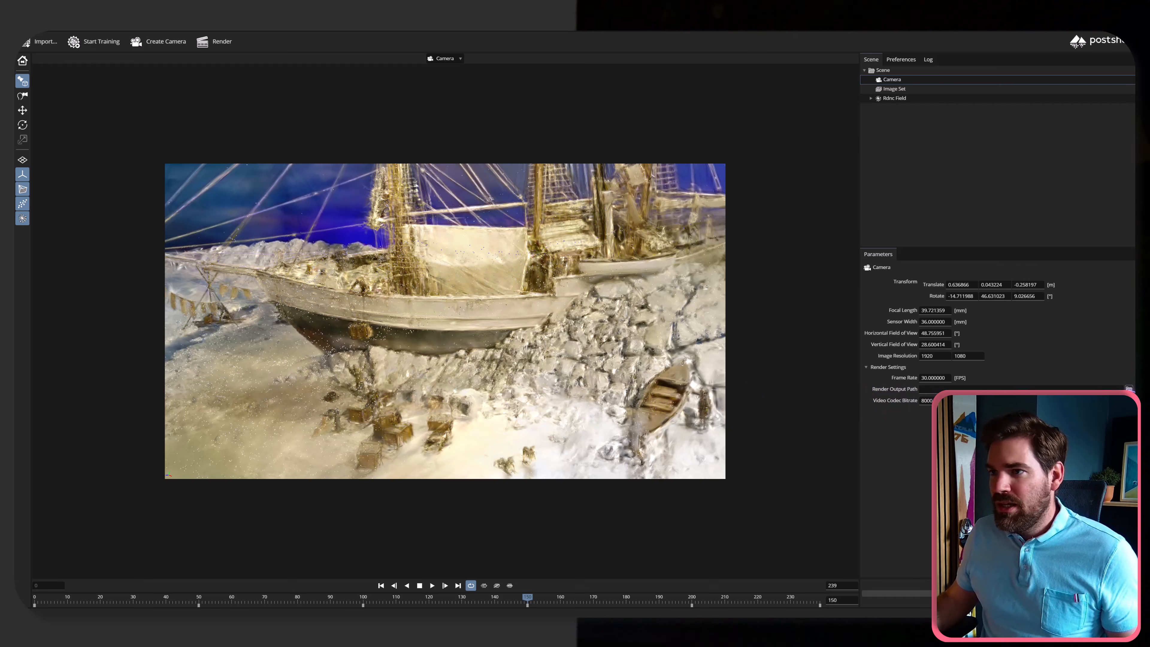
# Step: Set the camera's render output to the MP4 video boat_norway_live.mp4 in the POSTSHOT RENDERINGS folder, and render the animation from frame 0
pyautogui.click(1128, 388)
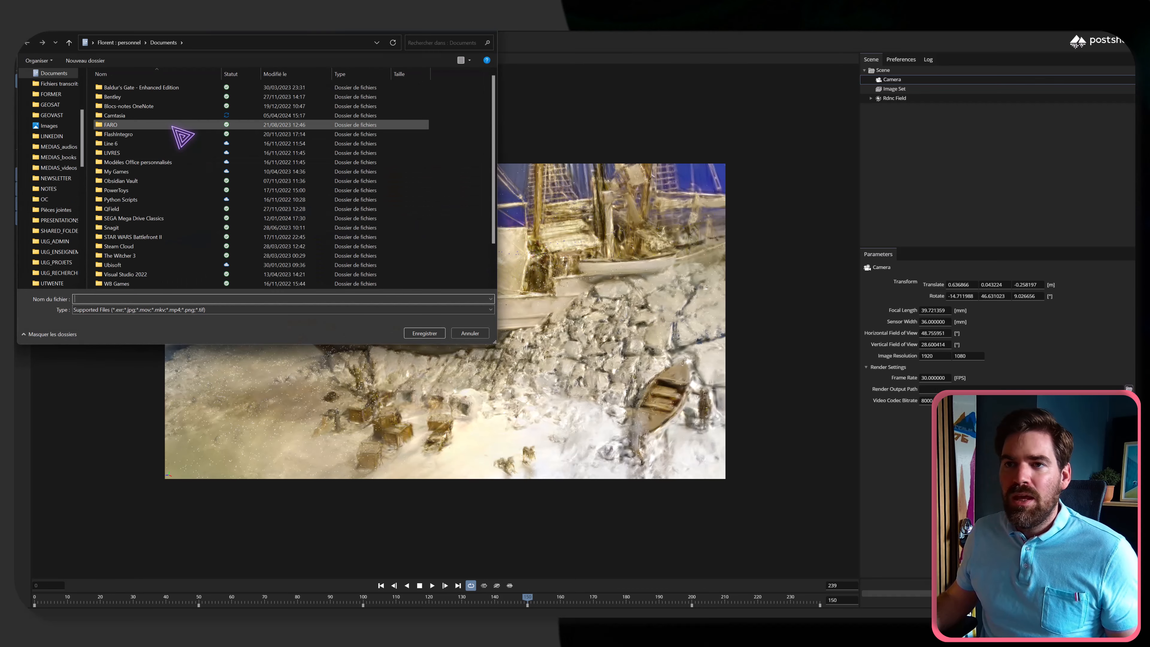
pyautogui.doubleClick(119, 115)
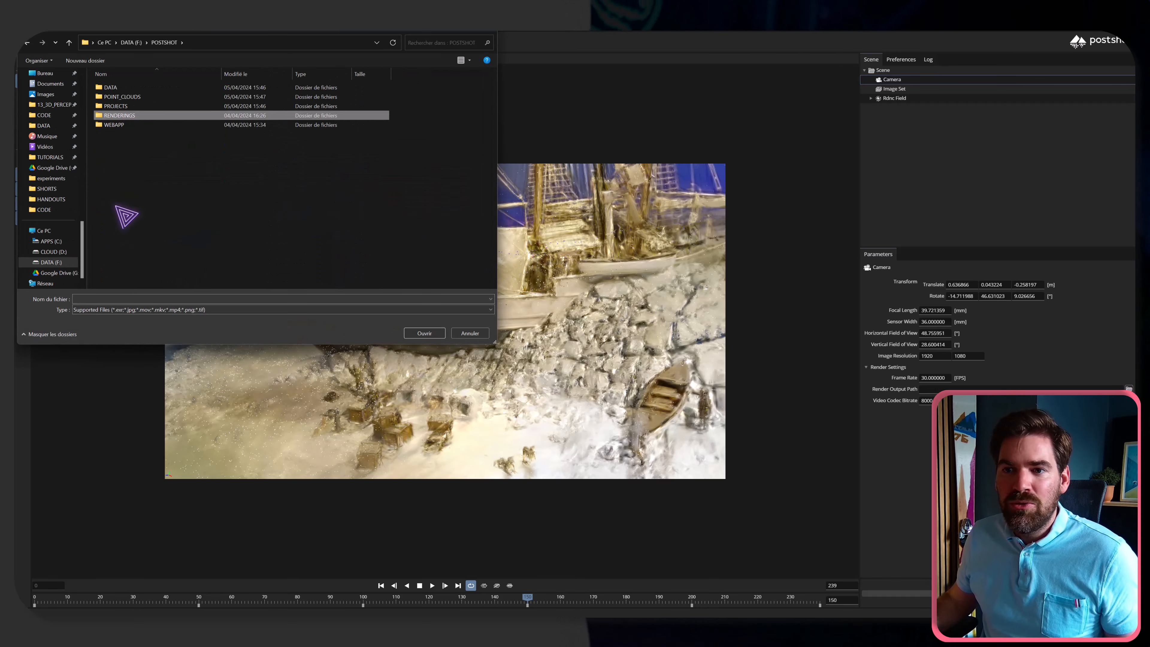
pyautogui.write('bo')
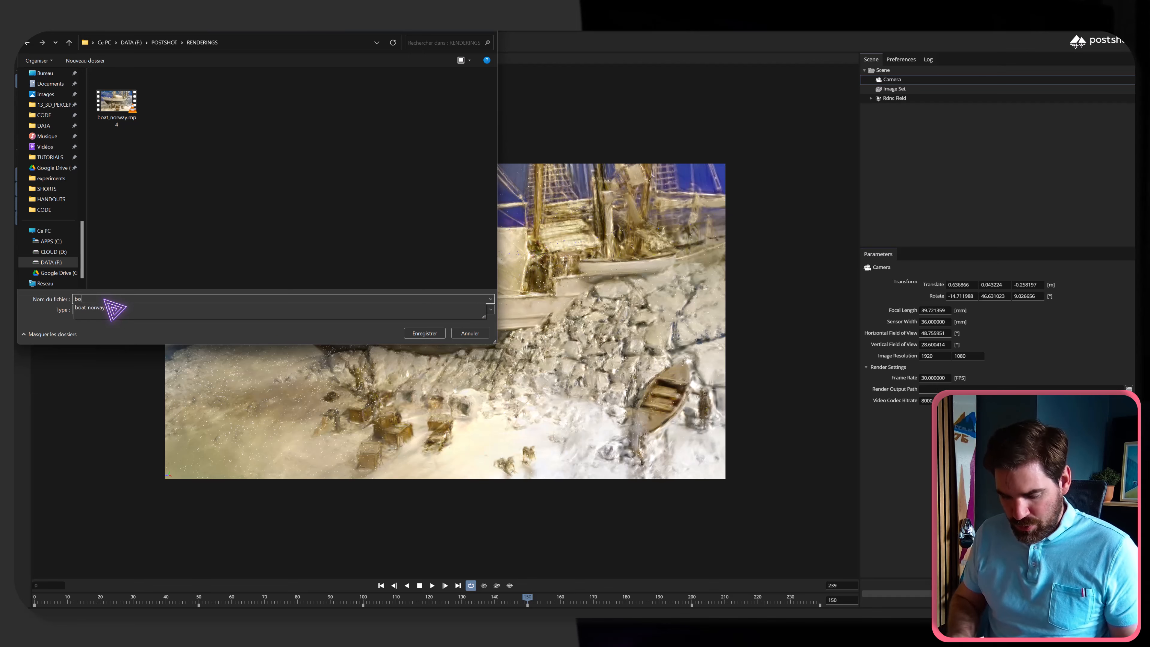
pyautogui.write('at_norway')
pyautogui.press('Escape')
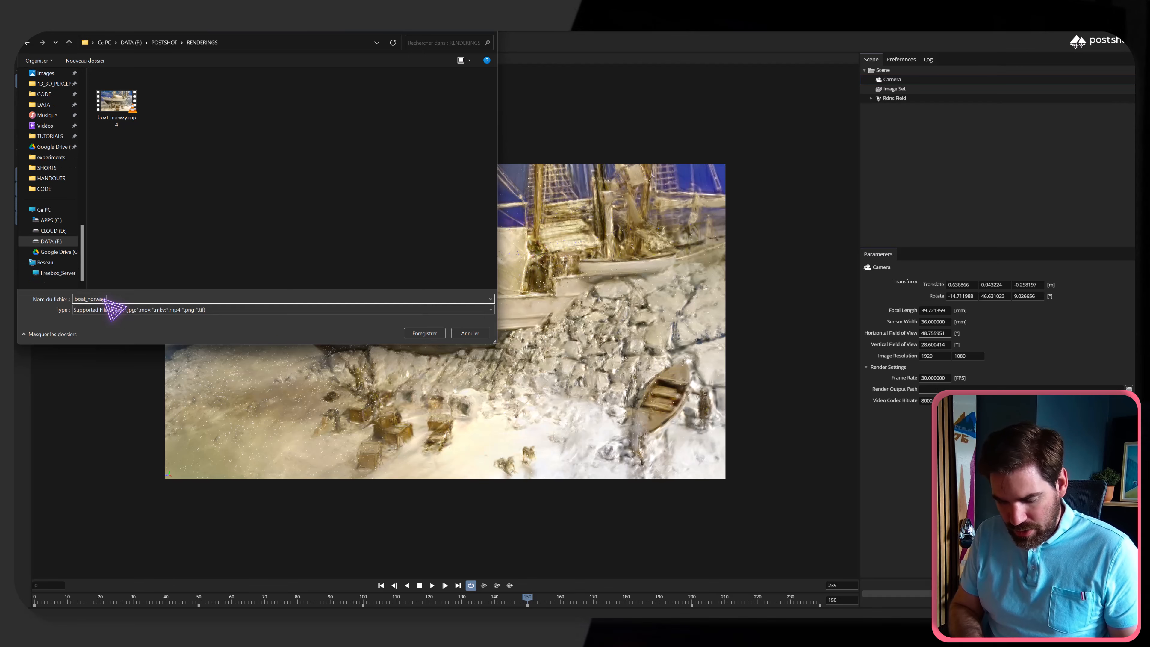
pyautogui.click(122, 310)
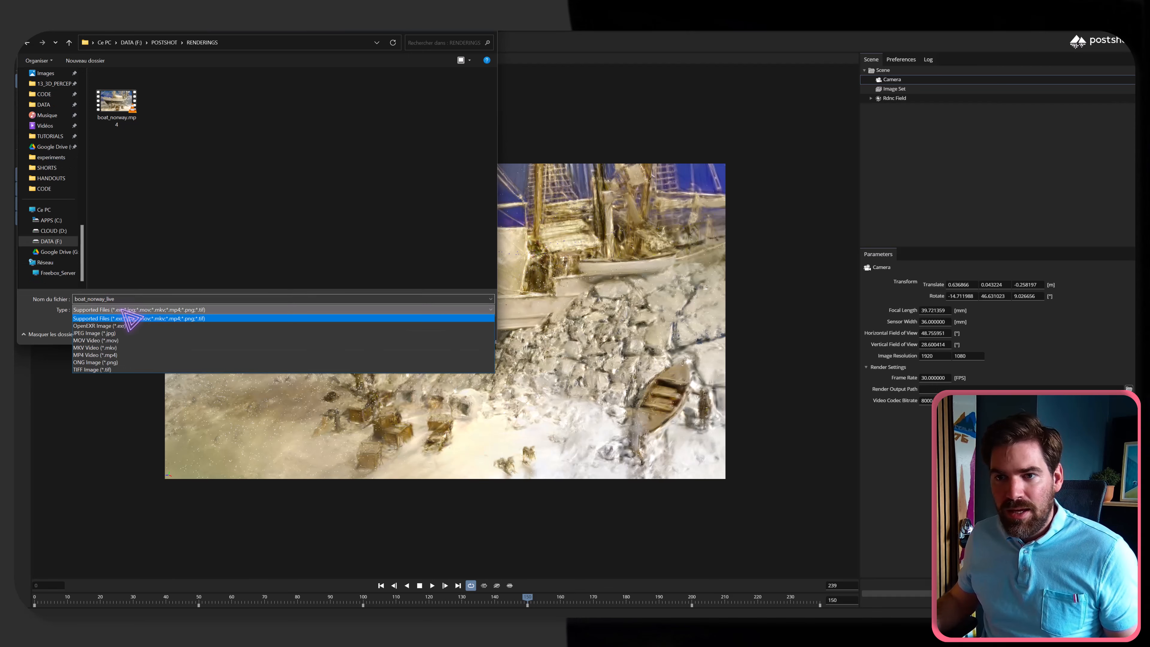
pyautogui.click(122, 355)
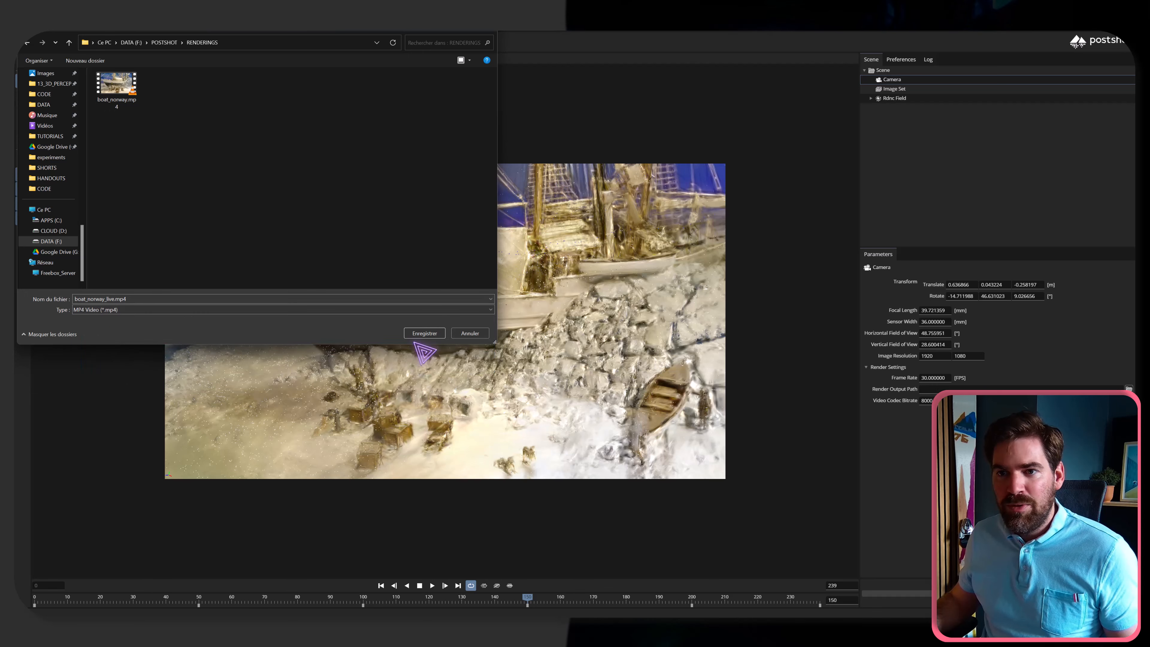
pyautogui.click(422, 331)
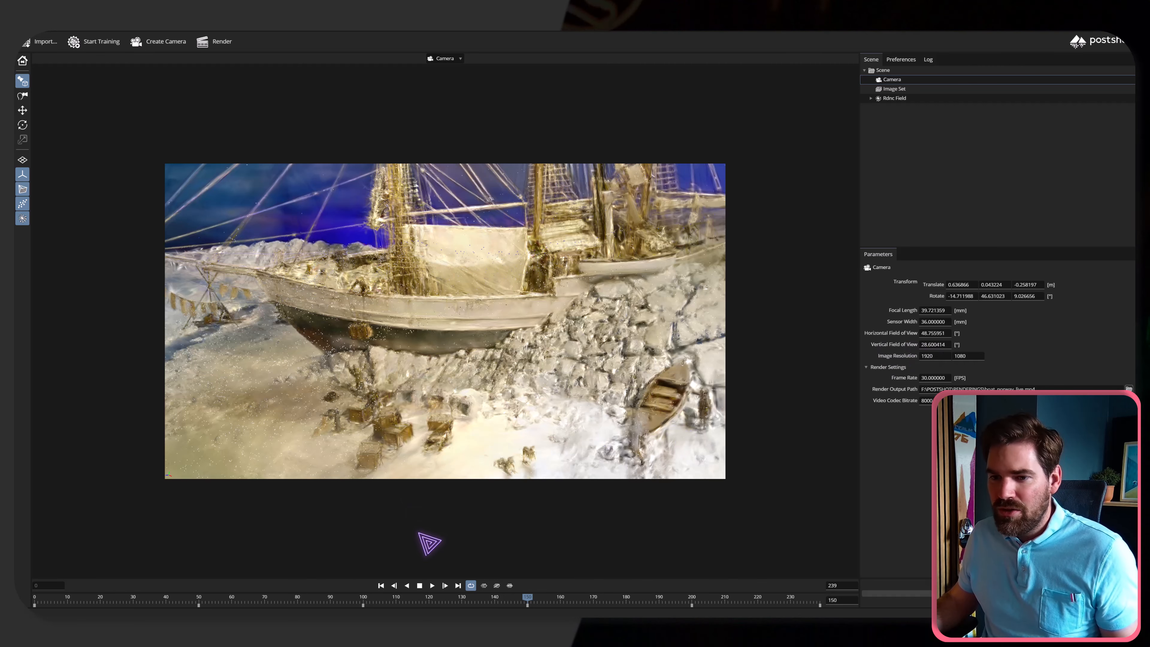
pyautogui.moveTo(530, 600); pyautogui.dragTo(32, 609)
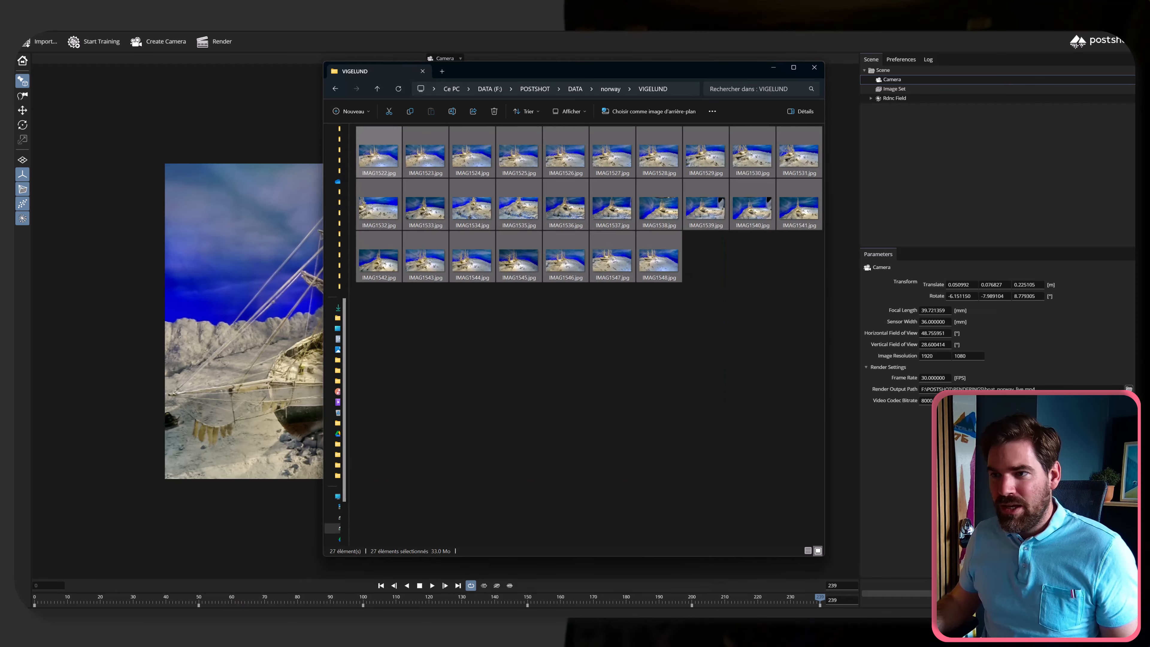
# Step: Switch to the file explorer, play boat_norway_live.mp4 from the RENDERINGS folder, and close the player and the explorer
pyautogui.click(574, 89)
pyautogui.click(542, 89)
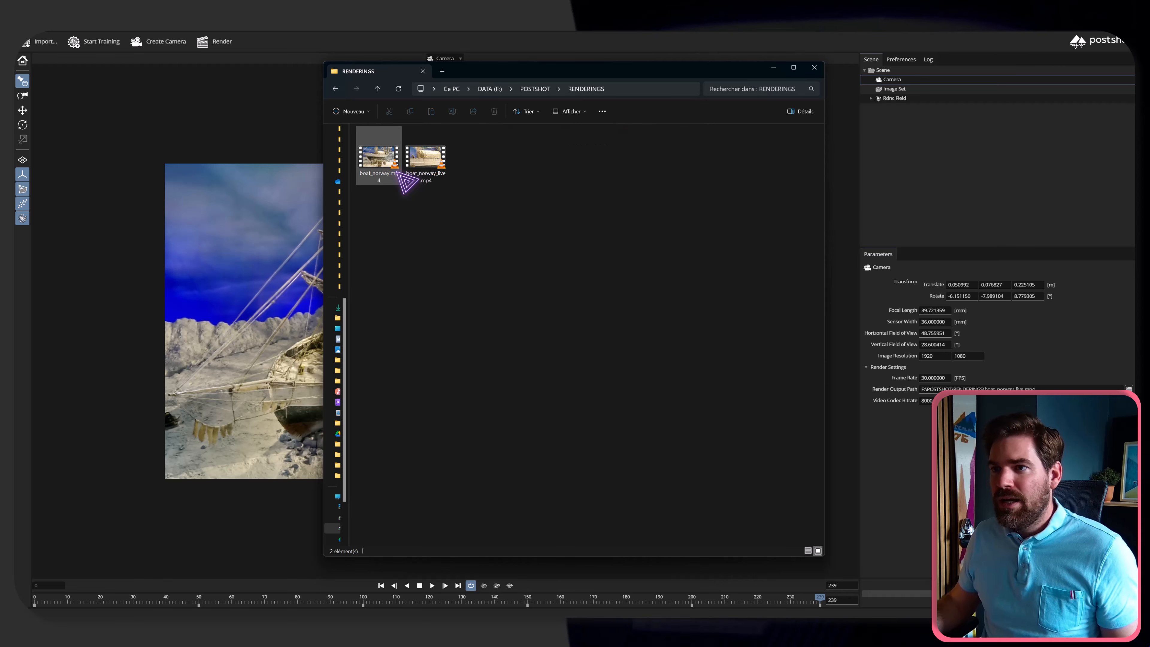
pyautogui.doubleClick(423, 168)
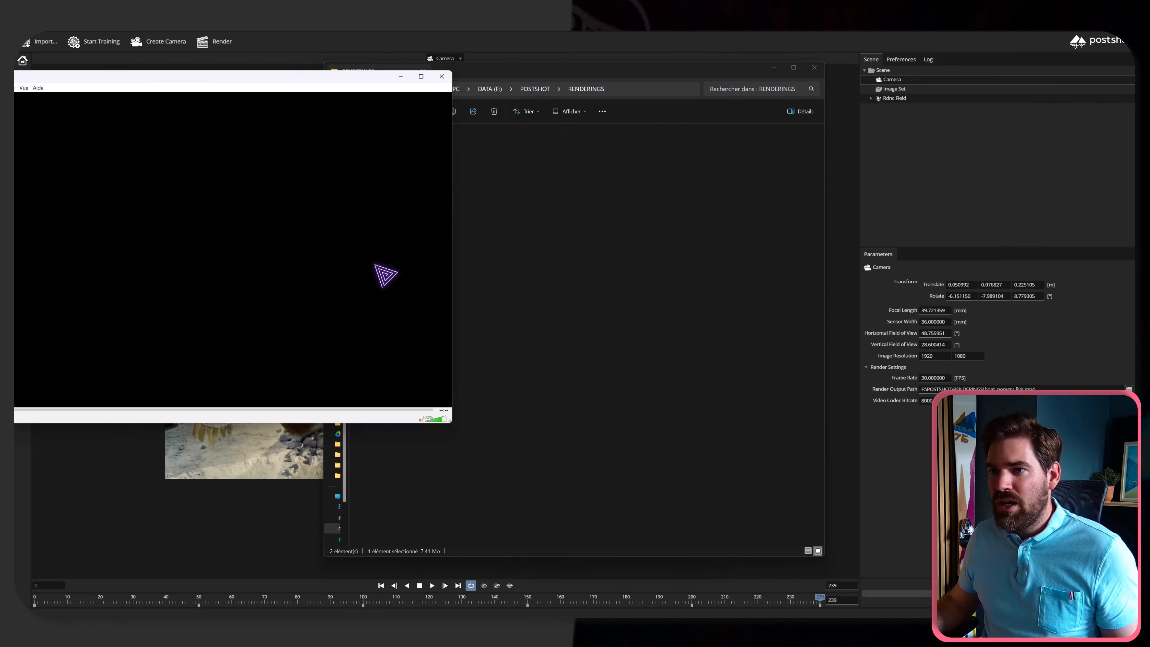
pyautogui.doubleClick(334, 266)
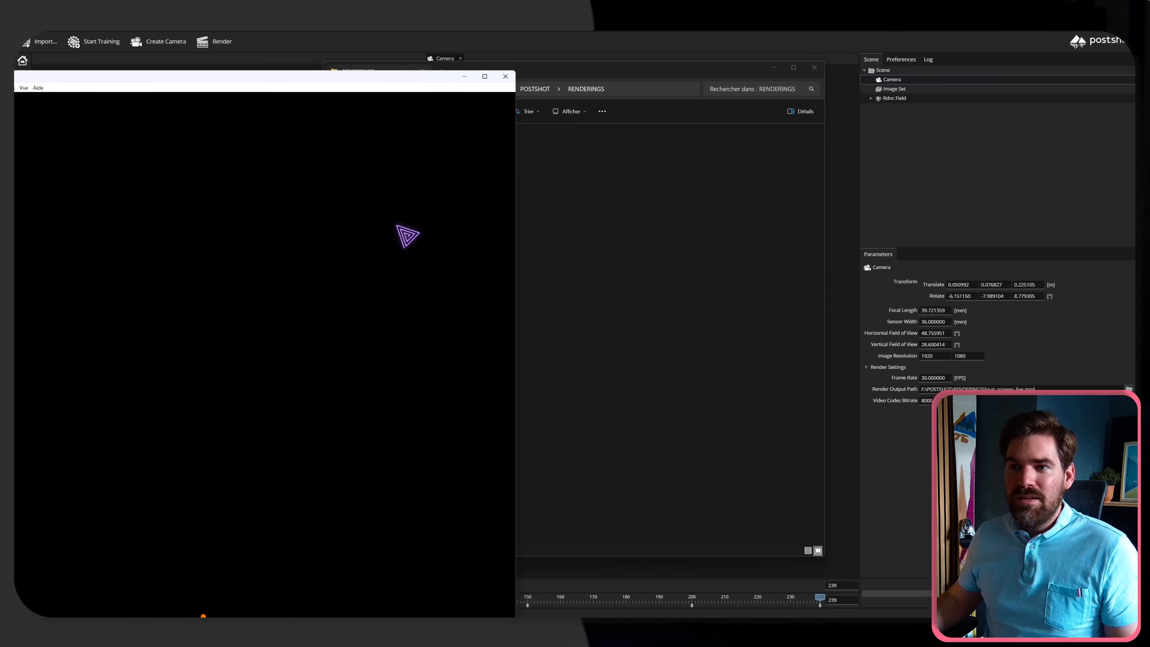
pyautogui.click(506, 76)
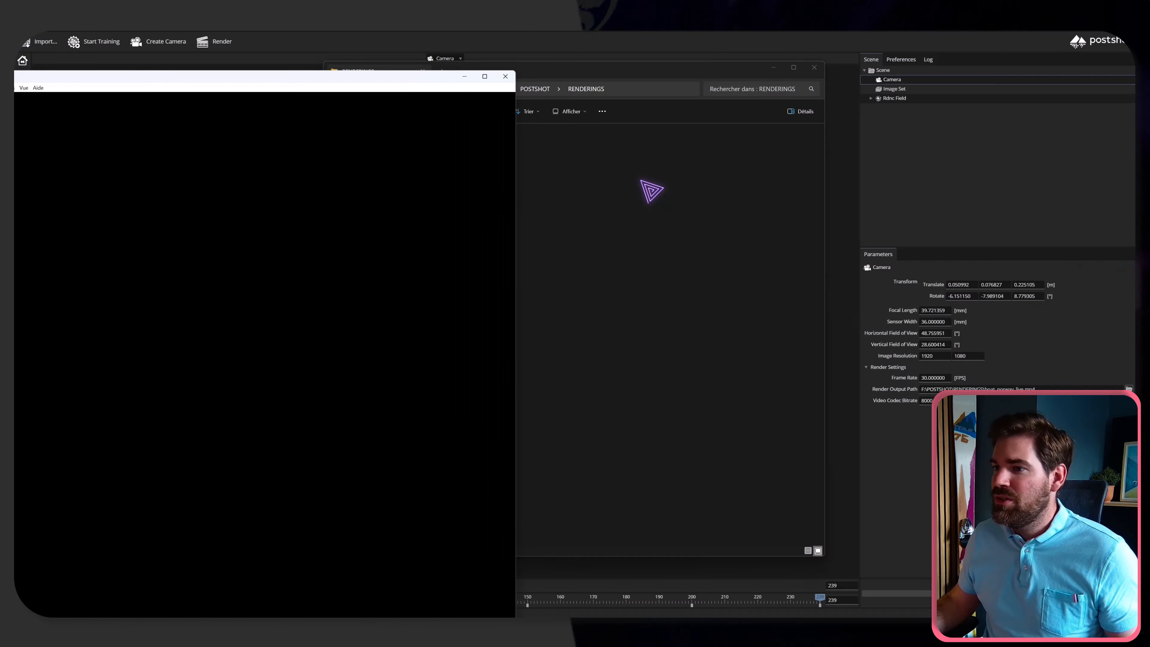
pyautogui.click(506, 76)
pyautogui.click(813, 67)
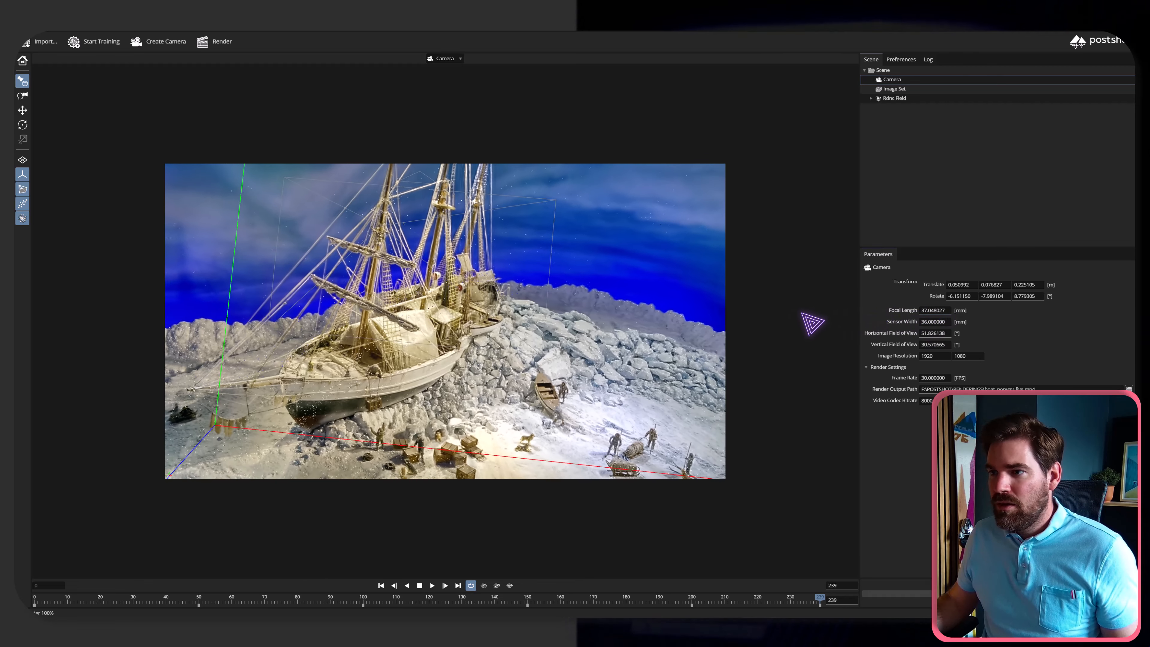
# Step: Try a shorter camera focal length of about 28.7 mm at frame 239, and return to frame 0
pyautogui.scroll(-8, 593, 327)
pyautogui.scroll(-1, 502, 327)
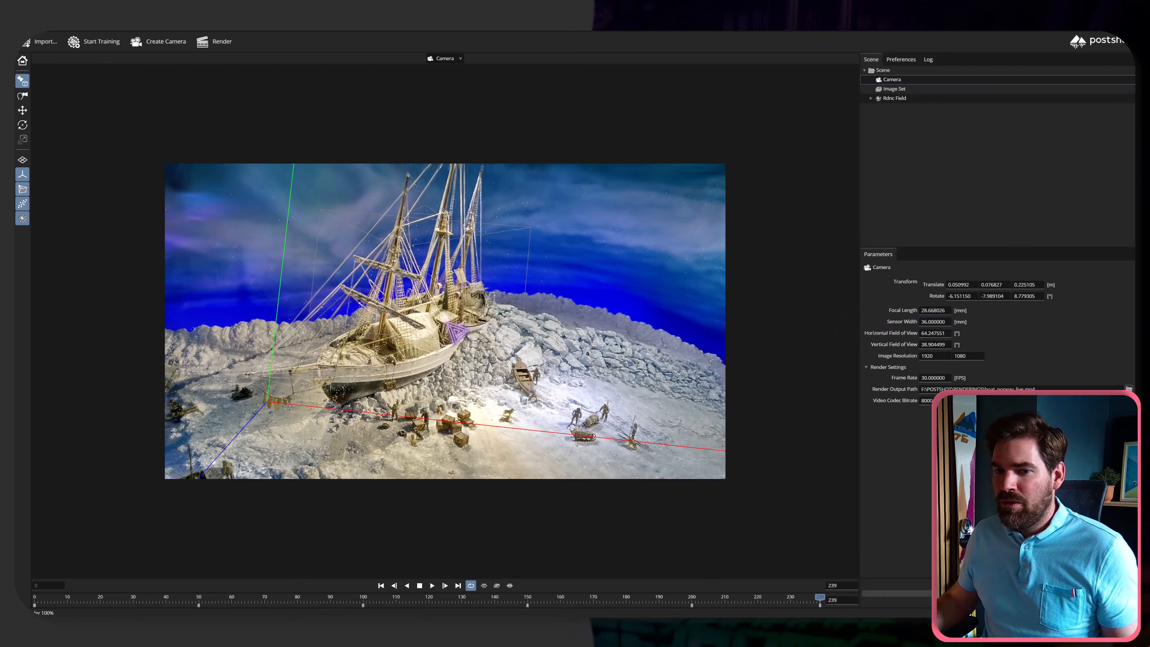
pyautogui.moveTo(833, 602)
pyautogui.mouseDown()
pyautogui.moveTo(25, 590)
pyautogui.moveTo(868, 606)
pyautogui.moveTo(587, 606)
pyautogui.moveTo(851, 604)
pyautogui.mouseUp()
pyautogui.moveTo(935, 314); pyautogui.dragTo(578, 511)
pyautogui.moveTo(817, 594); pyautogui.dragTo(33, 557)
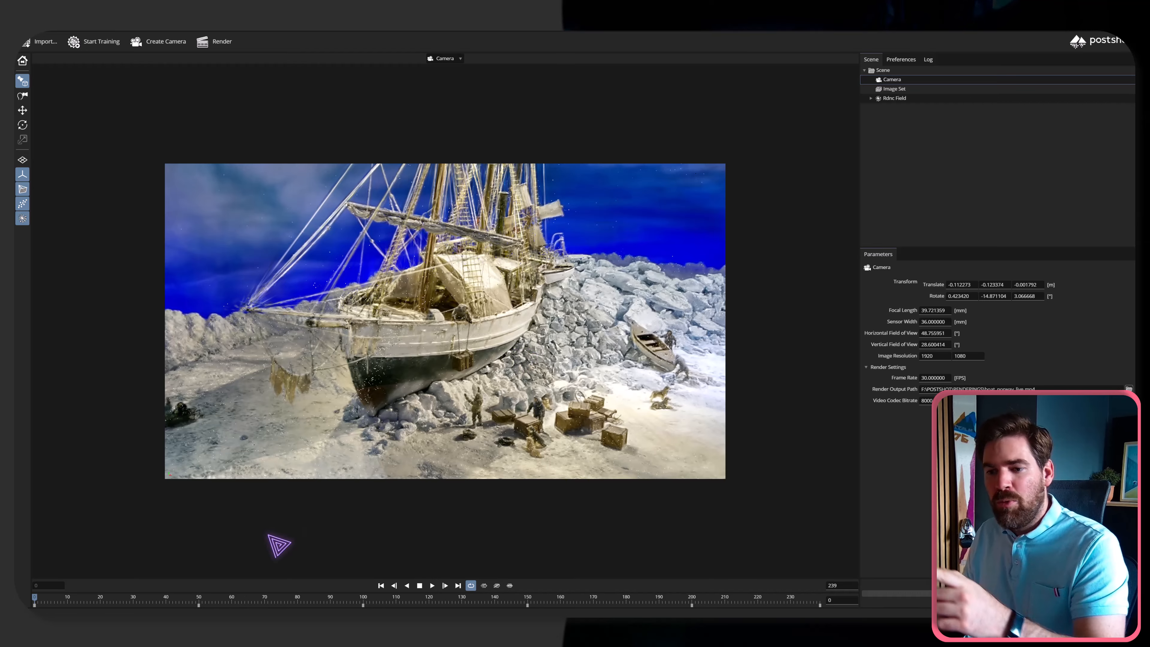
# Step: Switch to the workflow diagram and check the Export the Point Cloud stage
pyautogui.hotkey('alt', 'Tab')
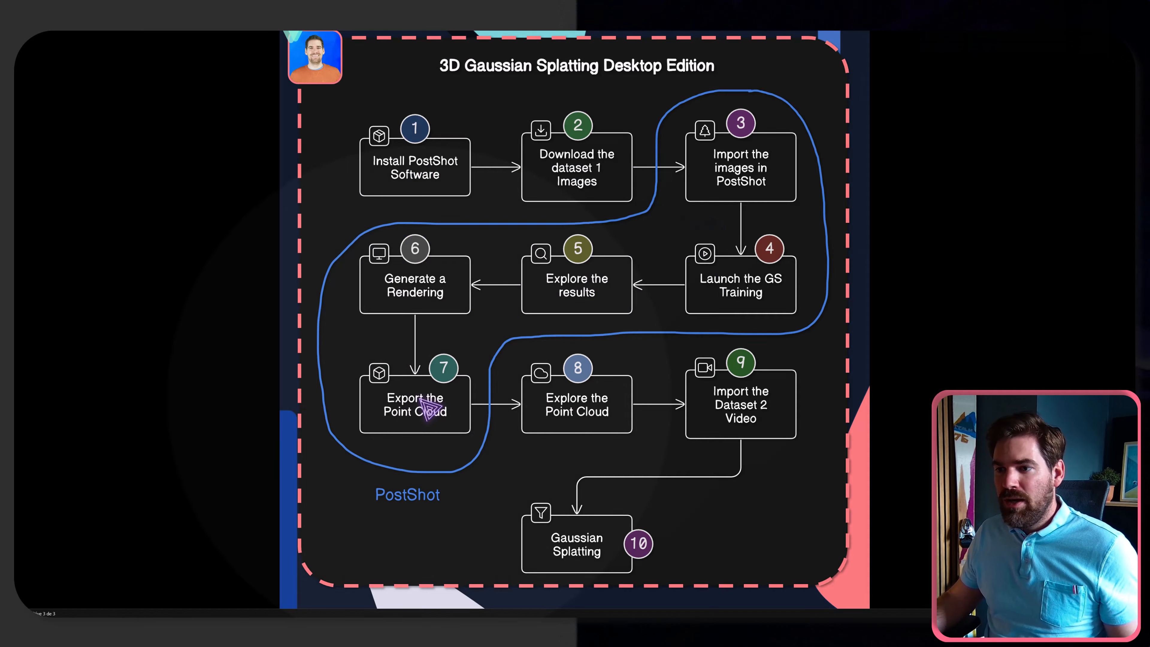
pyautogui.press('ctrl')
pyautogui.press('ctrl')
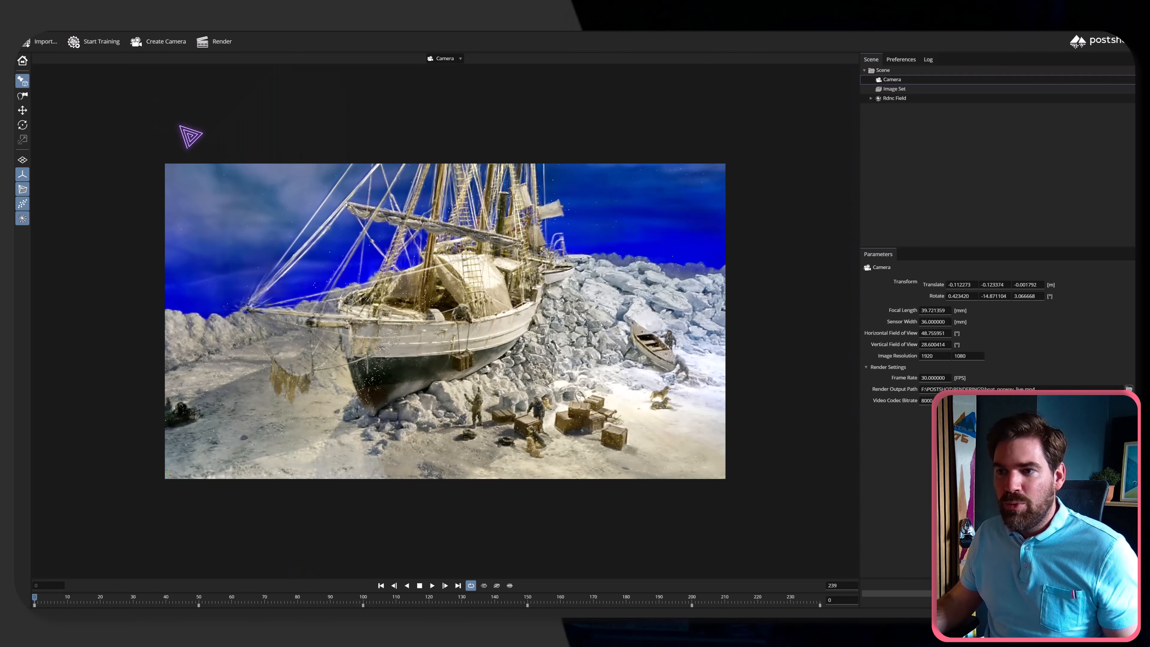
# Step: Export the radiance field as the PLY file boat_vigelund in the POSTSHOT POINT_CLOUDS folder
pyautogui.click(39, 41)
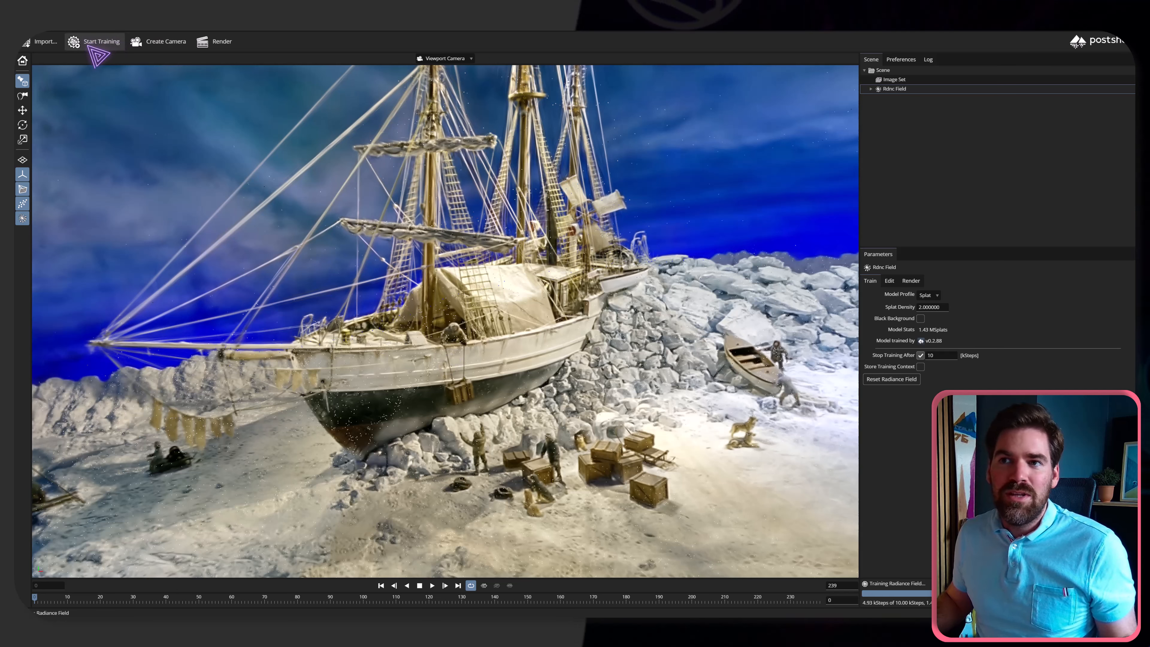
pyautogui.click(22, 41)
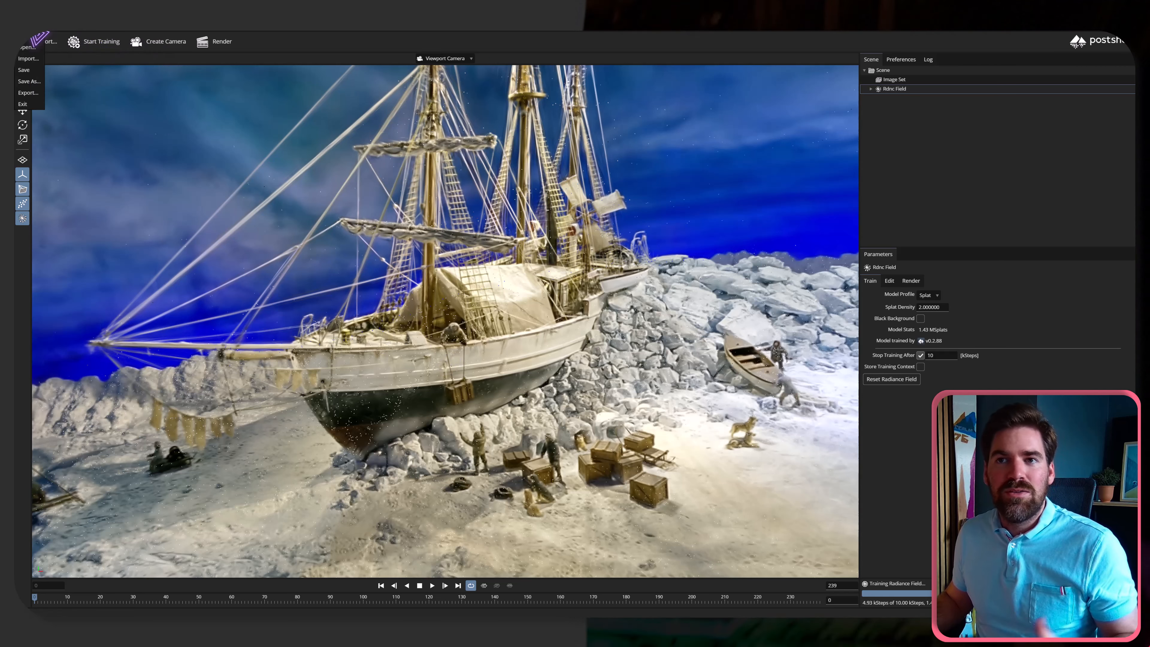
pyautogui.click(32, 93)
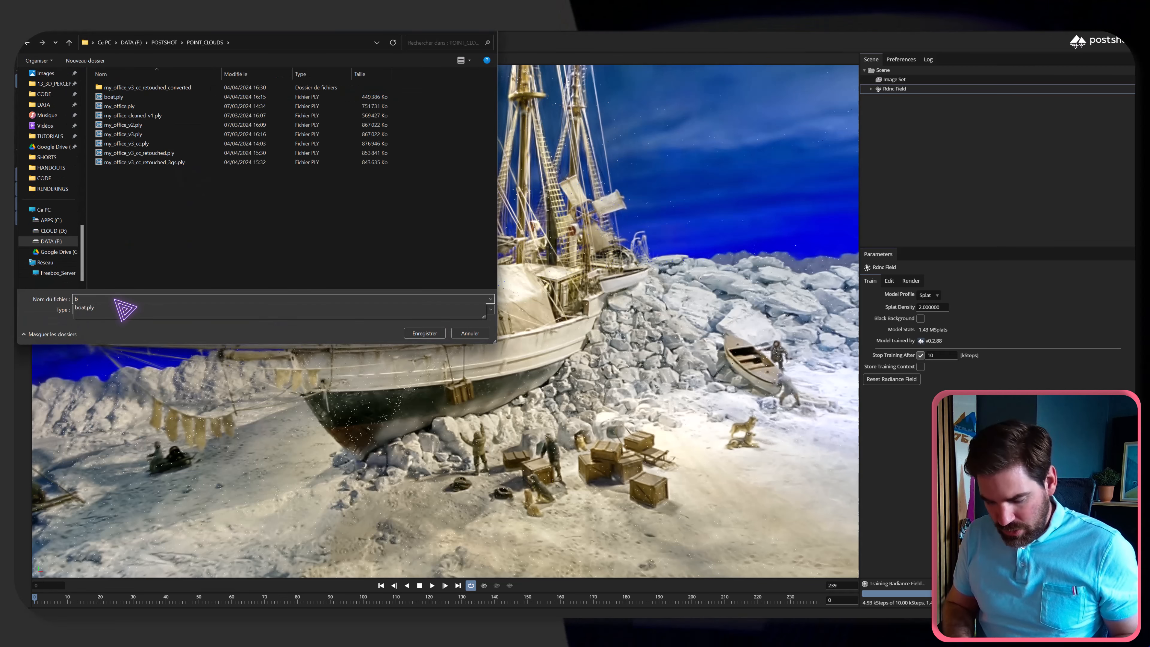
pyautogui.write('boat_vigelund')
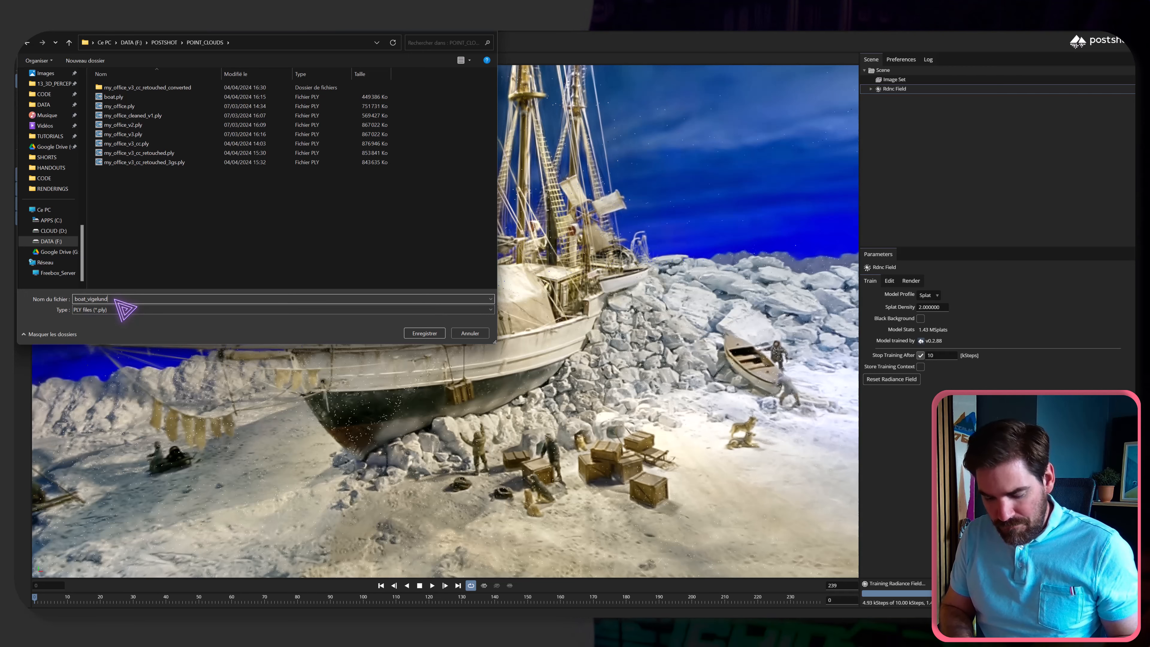
pyautogui.click(409, 334)
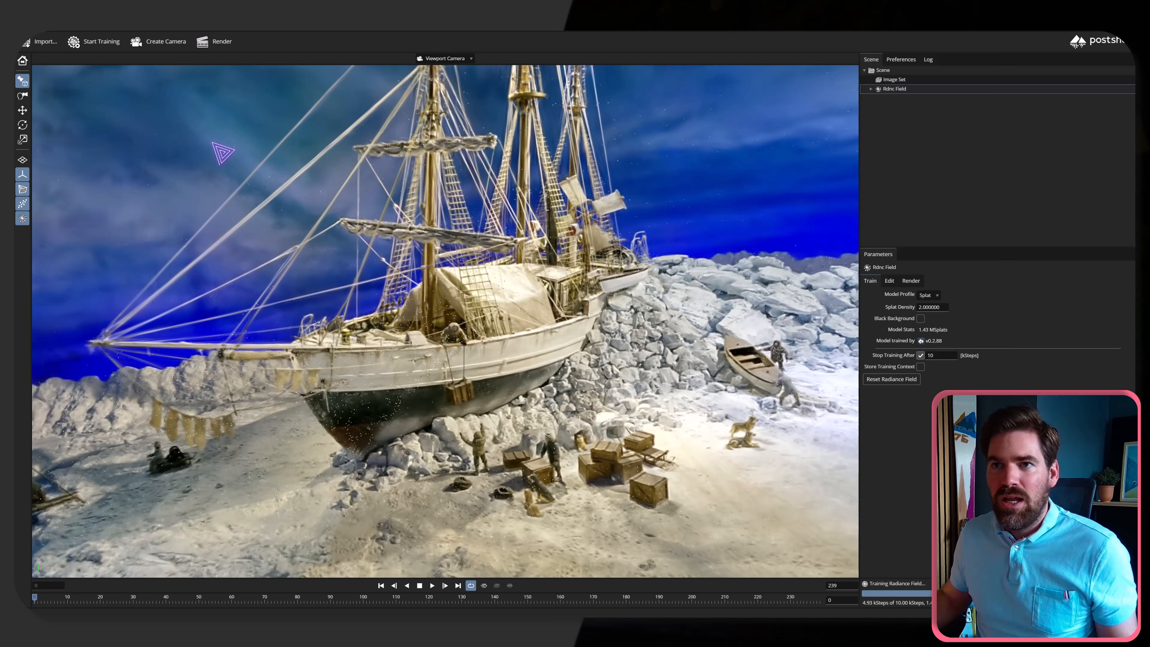
# Step: Switch to the file explorer and locate the exported boat_vigelund.ply in the POINT_CLOUDS folder
pyautogui.hotkey('alt', 'Tab')
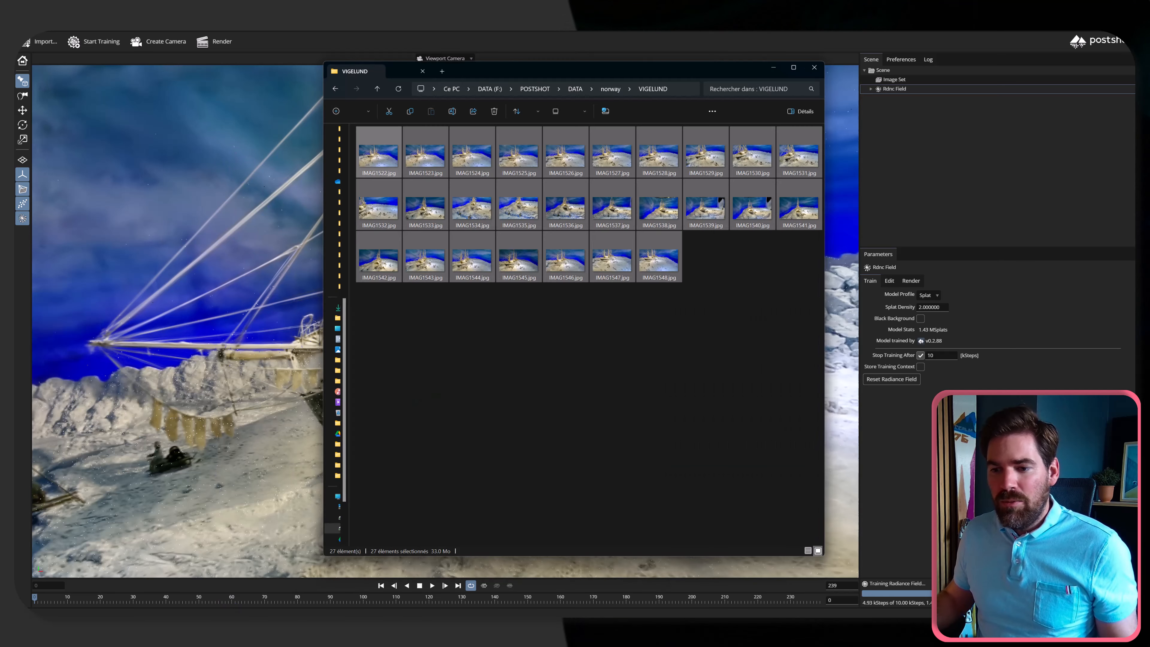
pyautogui.click(534, 89)
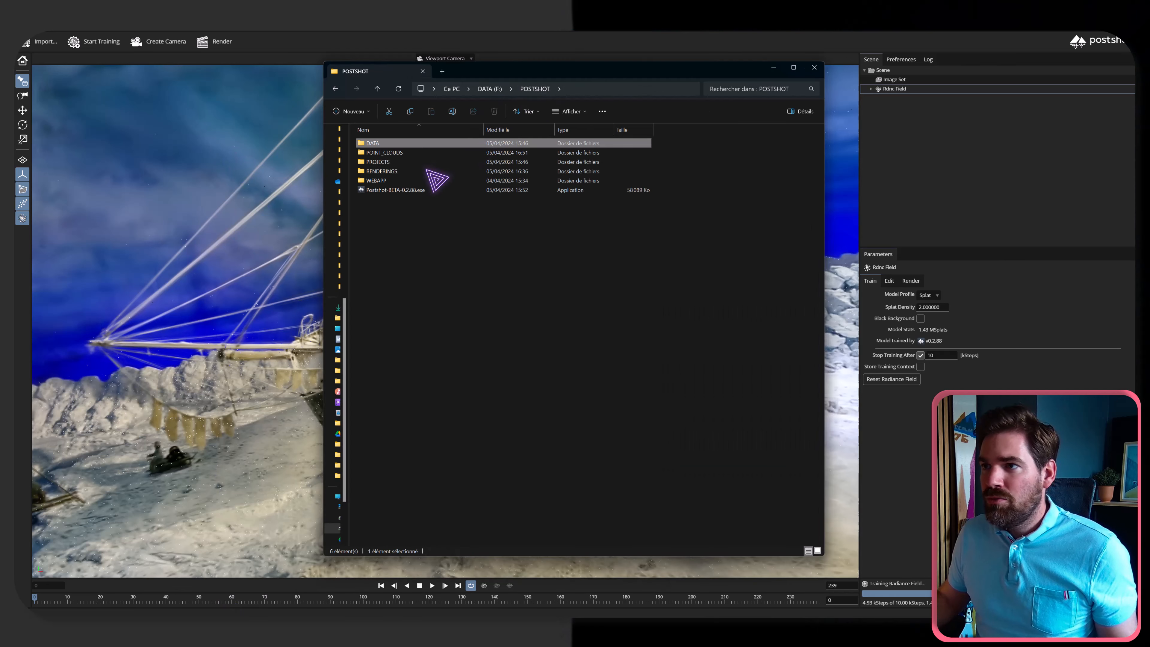
pyautogui.doubleClick(402, 165)
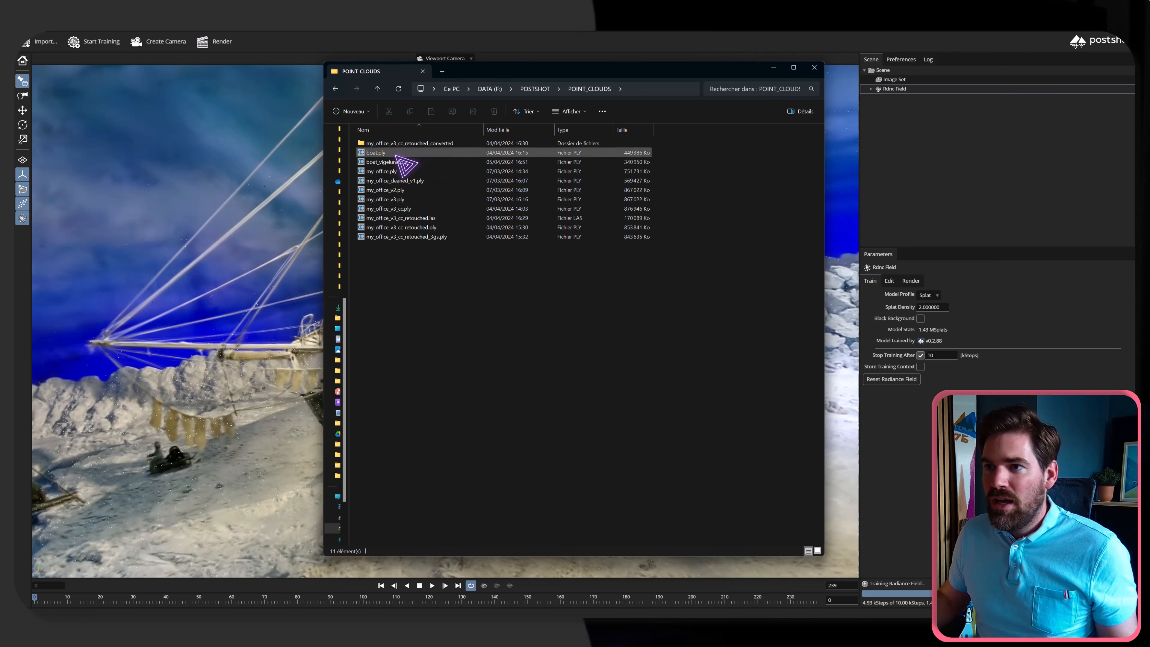
pyautogui.click(390, 162)
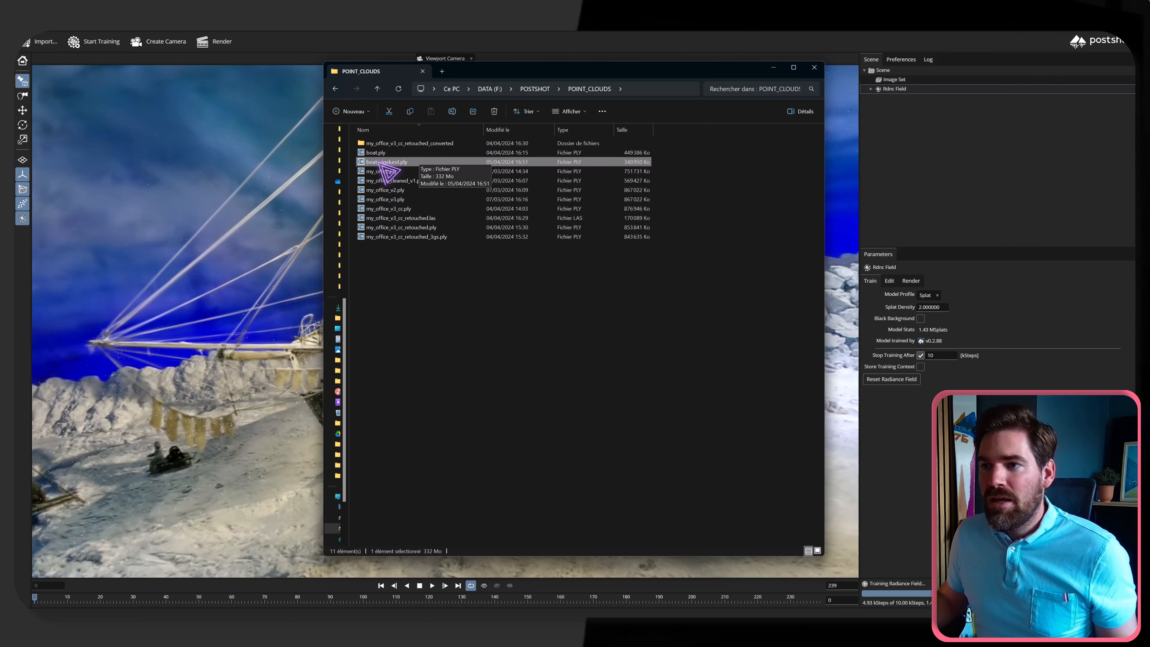
# Step: Launch CloudCompare with an empty 3D view
pyautogui.press('super')
pyautogui.write('cloud')
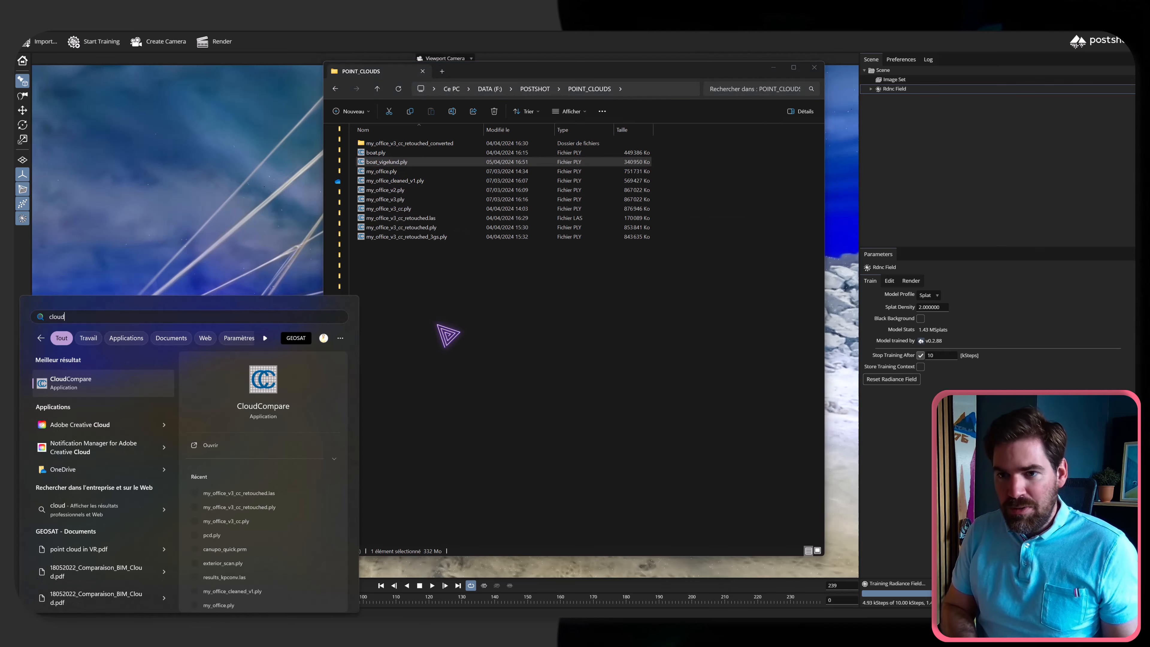
pyautogui.press('Return')
pyautogui.click(441, 335)
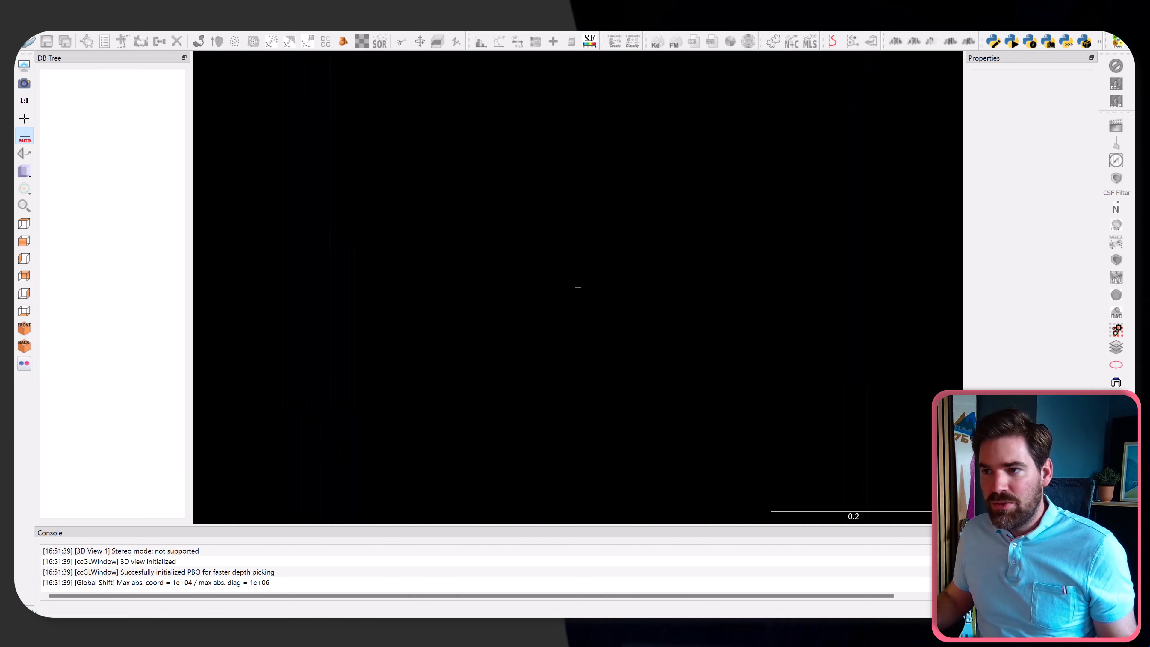
# Step: Bring boat_vigelund.ply from the POINT_CLOUDS folder into CloudCompare and minimise the file explorer
pyautogui.hotkey('alt', 'Tab')
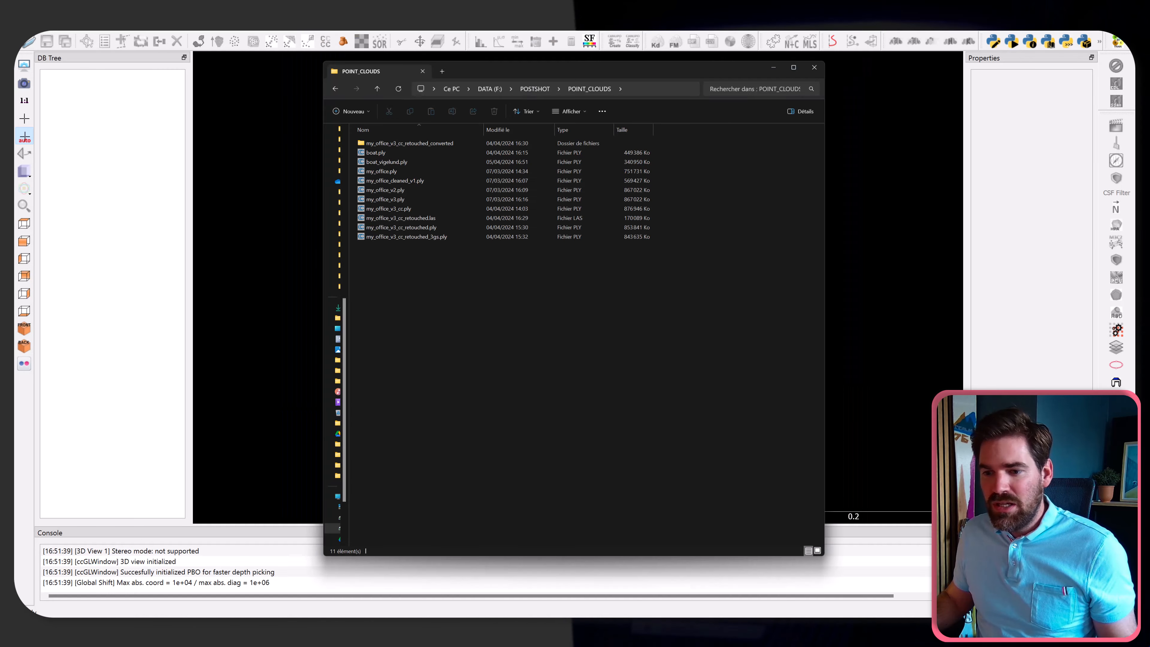
pyautogui.click(386, 162)
pyautogui.moveTo(378, 164); pyautogui.dragTo(281, 179)
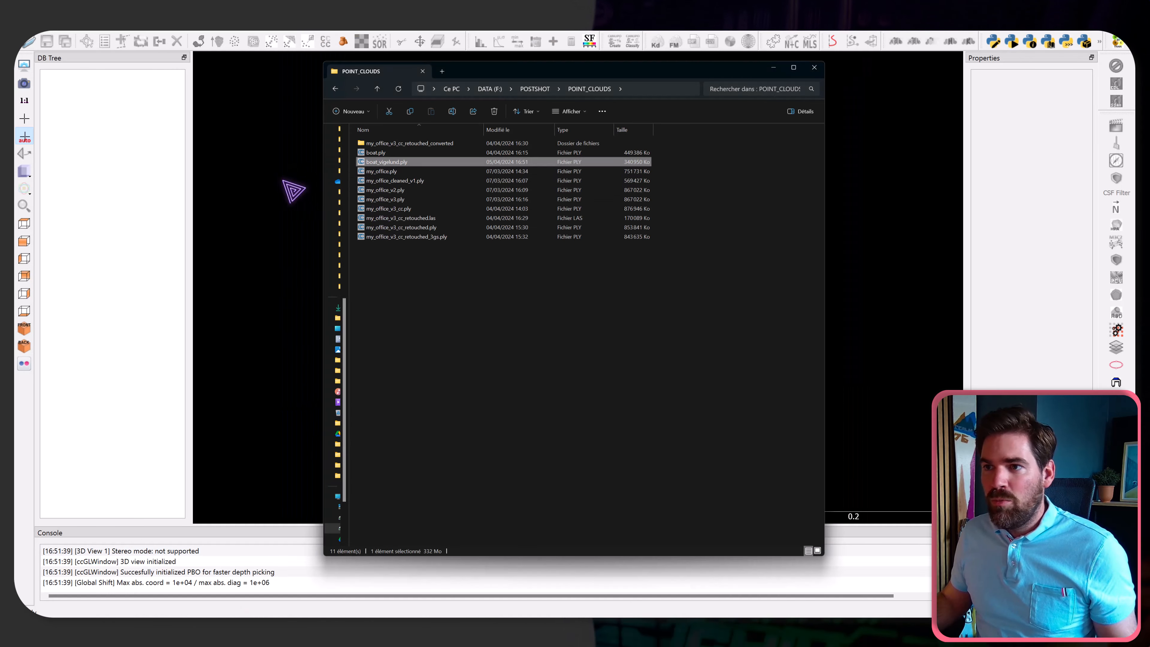
pyautogui.click(769, 68)
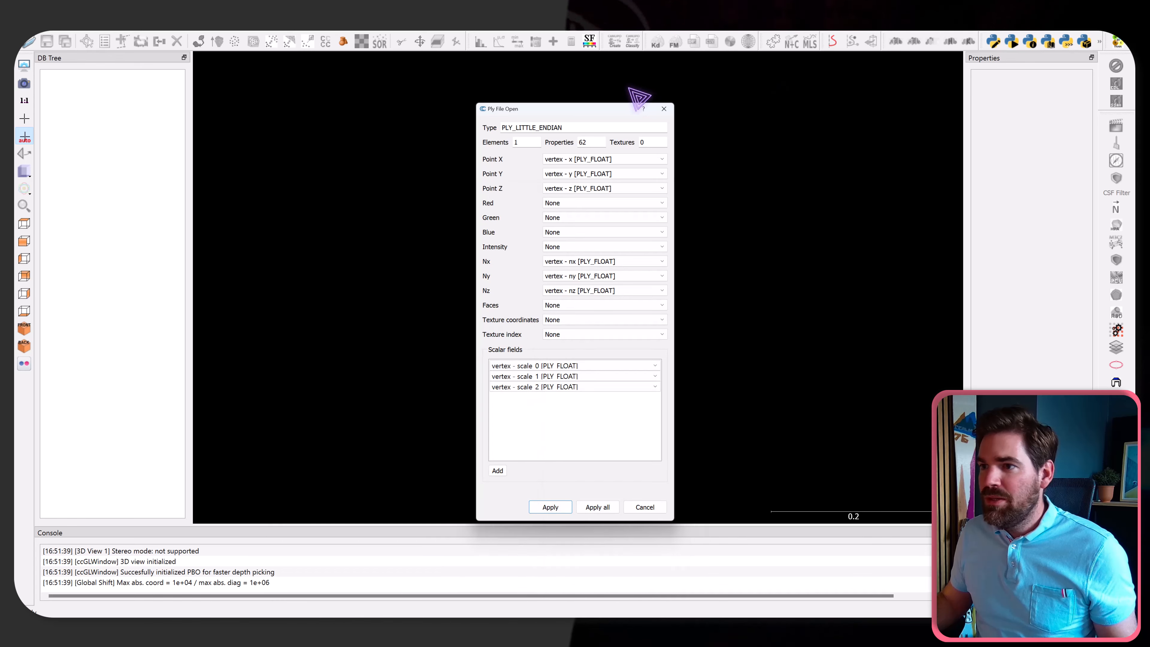
# Step: Map Red, Green and Blue to f_dc_0, f_dc_1 and f_dc_2 and load the point cloud with these settings applied to all
pyautogui.moveTo(592, 105); pyautogui.dragTo(582, 95)
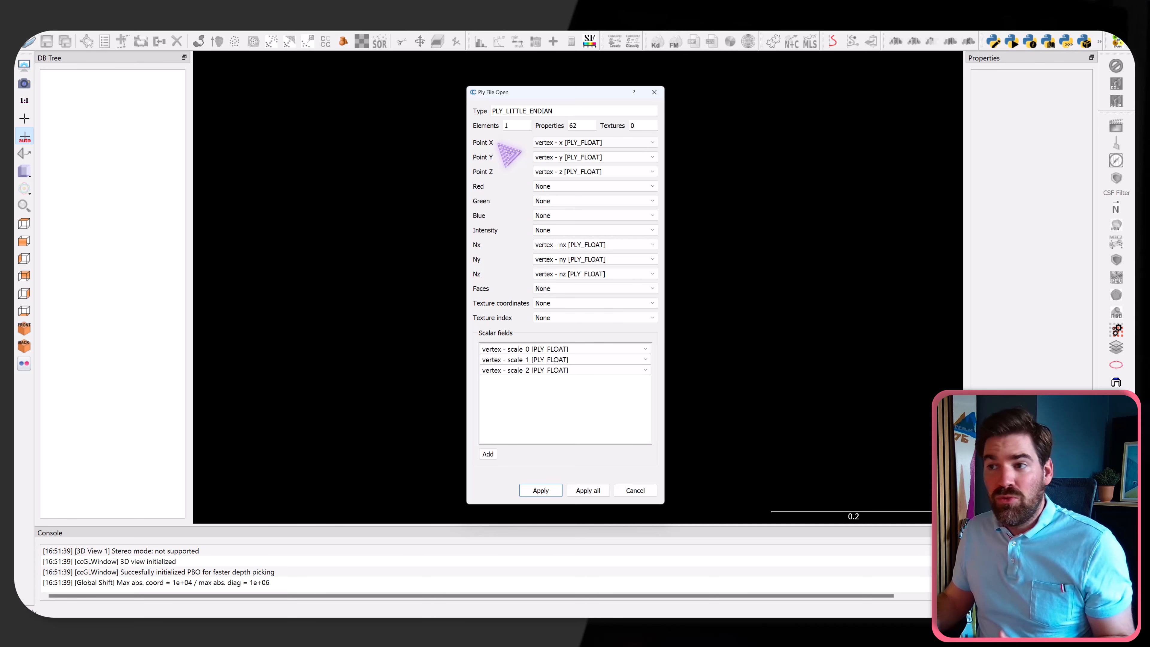
pyautogui.click(569, 187)
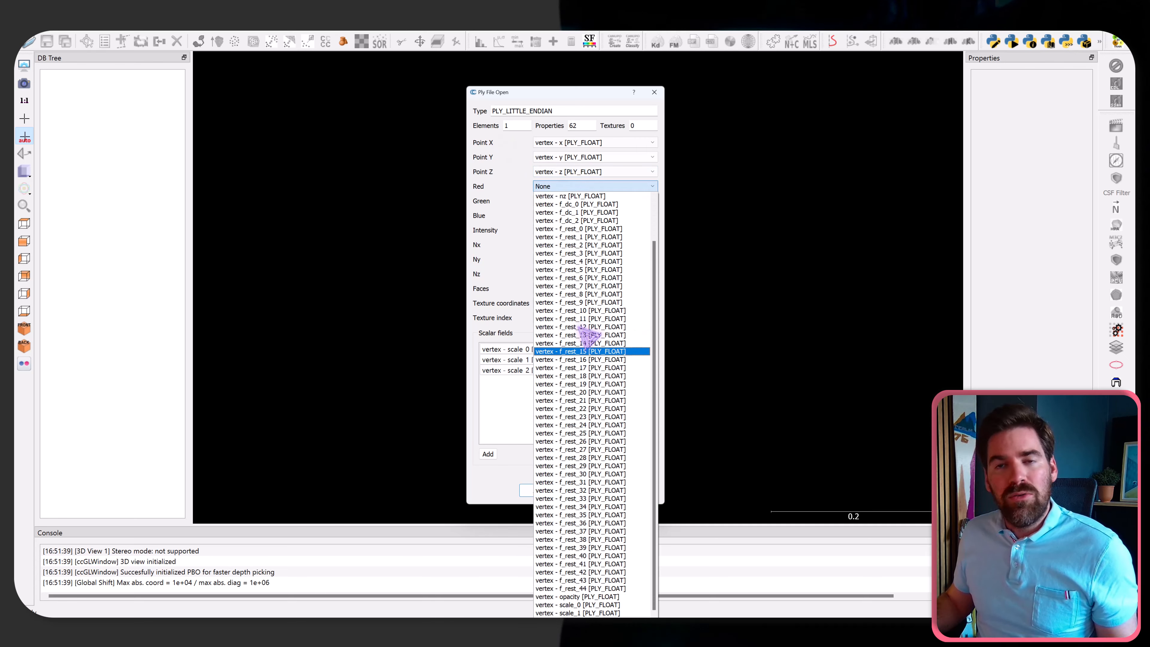
pyautogui.scroll(3, 584, 335)
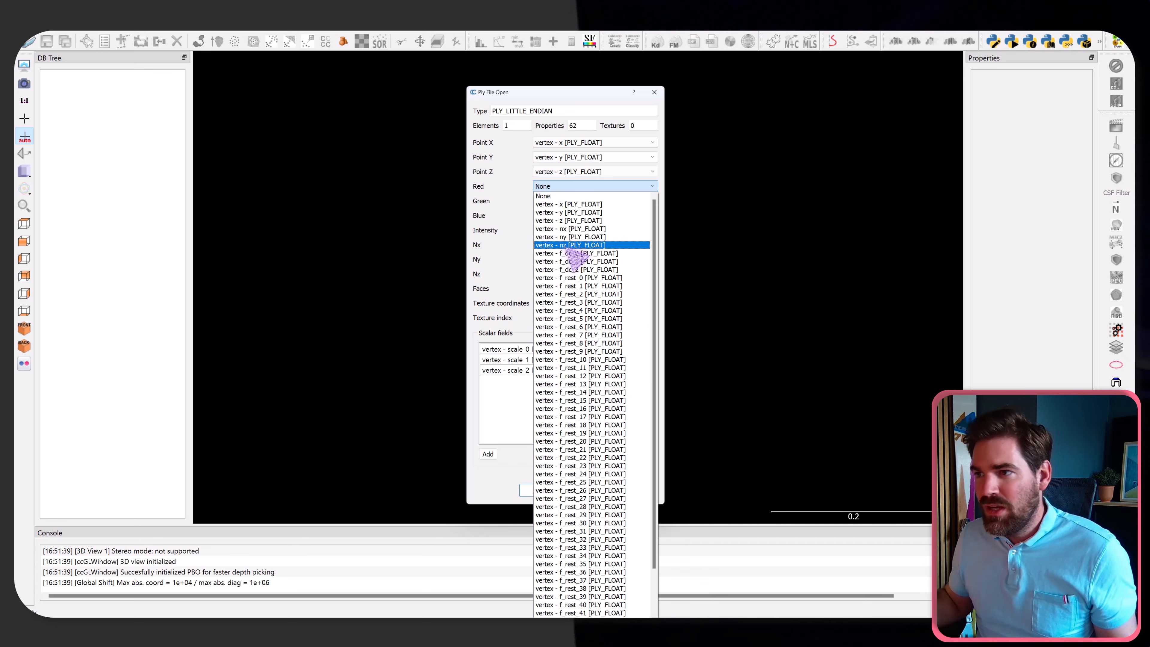
pyautogui.scroll(-3, 618, 258)
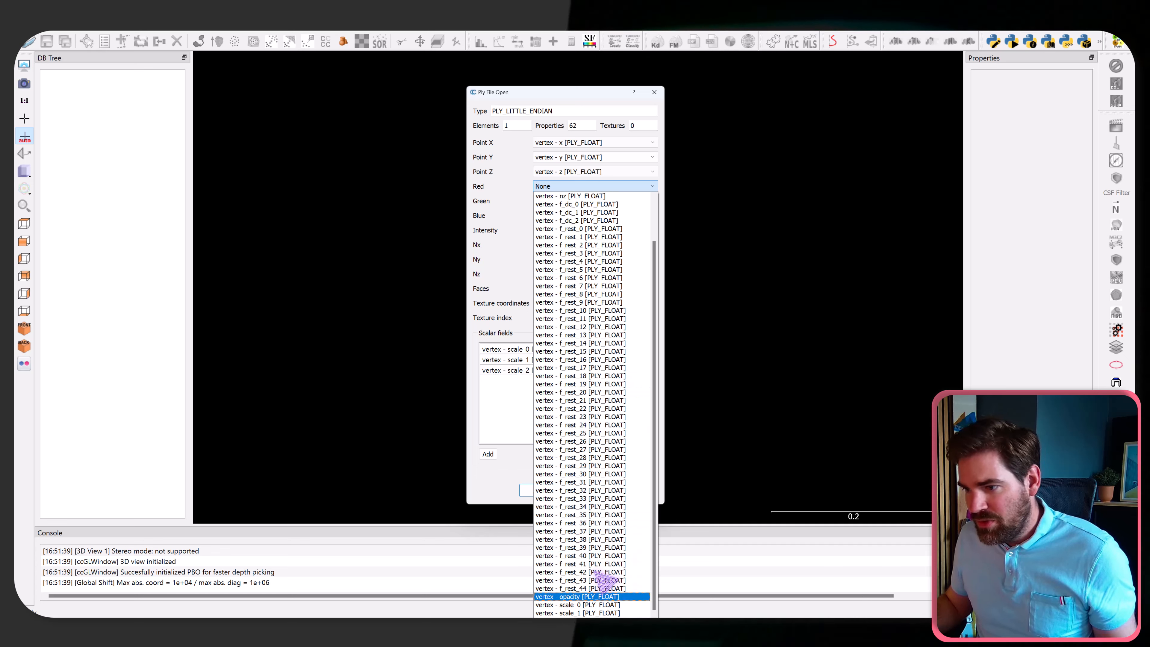
pyautogui.scroll(3, 633, 262)
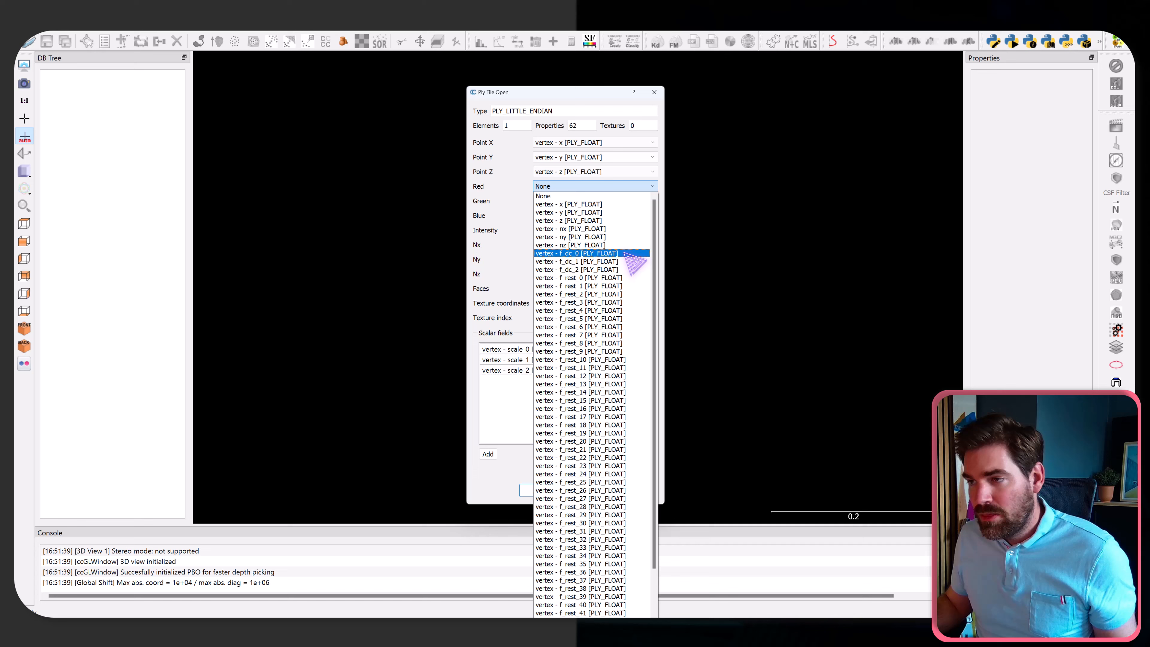
pyautogui.click(572, 253)
pyautogui.click(562, 201)
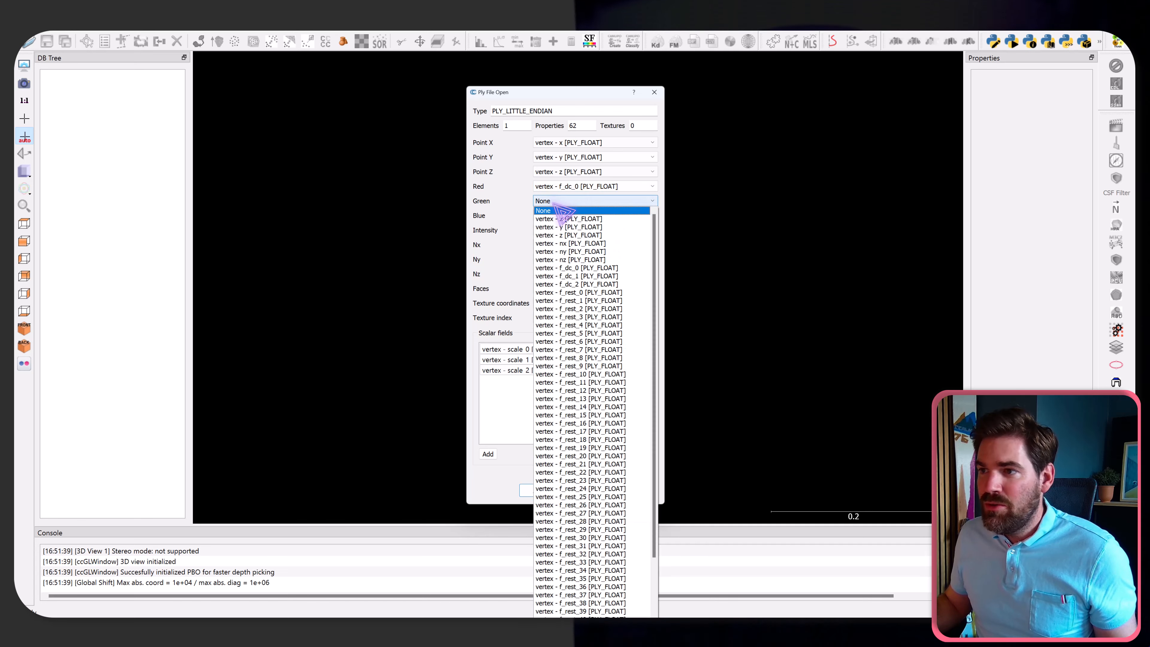
pyautogui.click(578, 275)
pyautogui.click(560, 217)
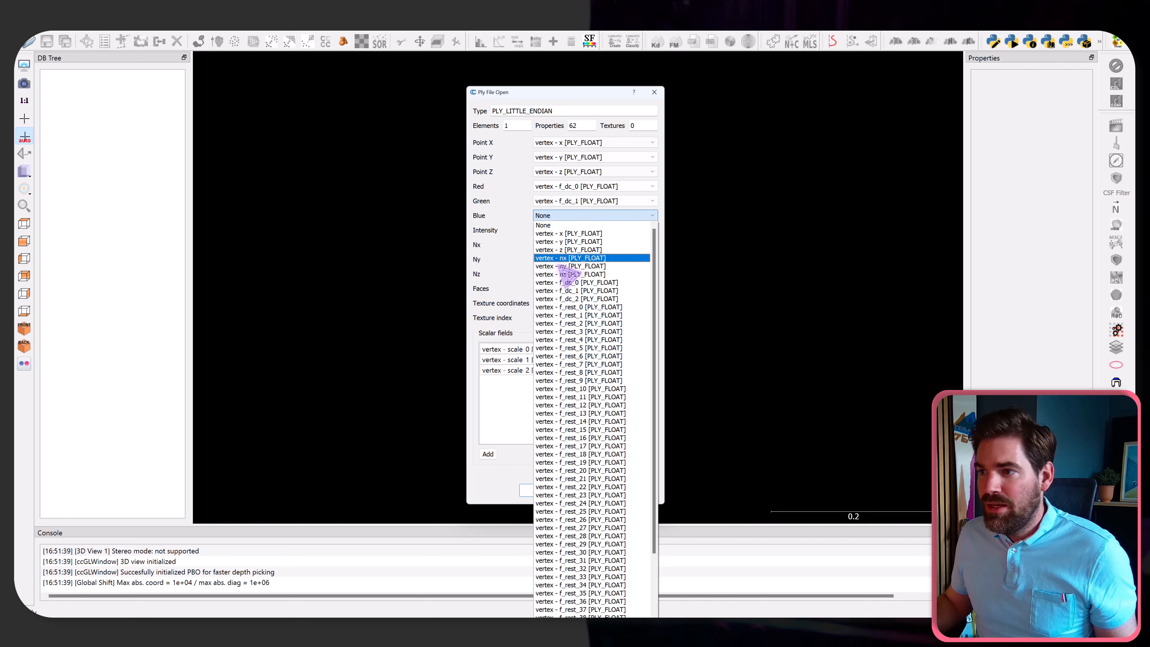
pyautogui.click(565, 298)
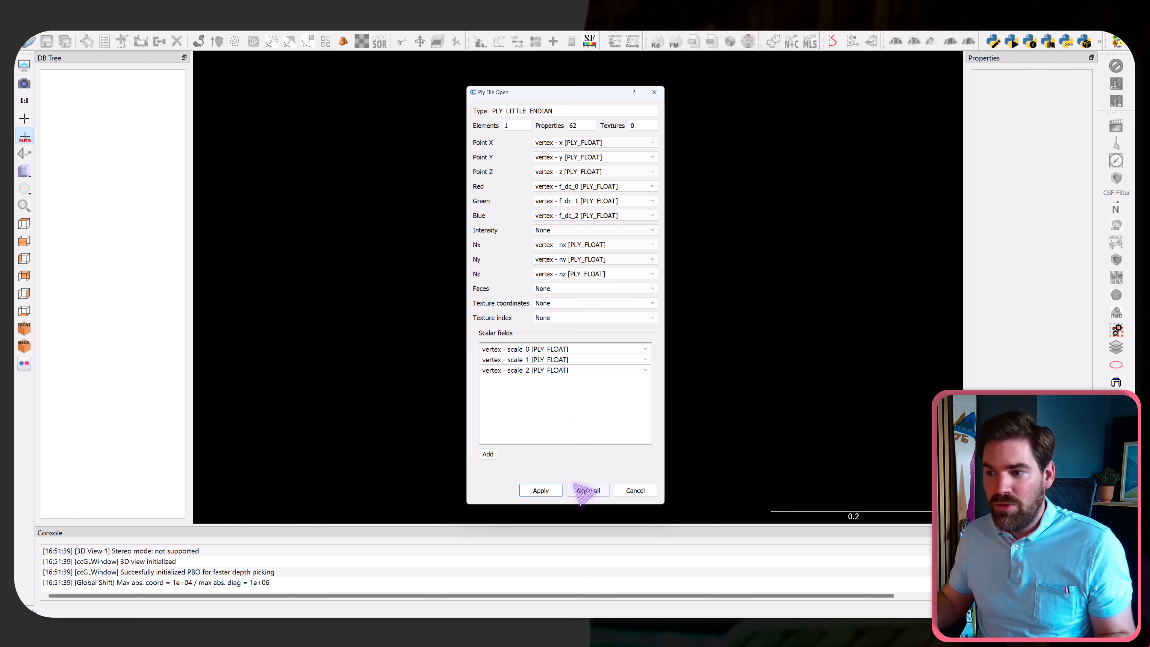
pyautogui.click(588, 490)
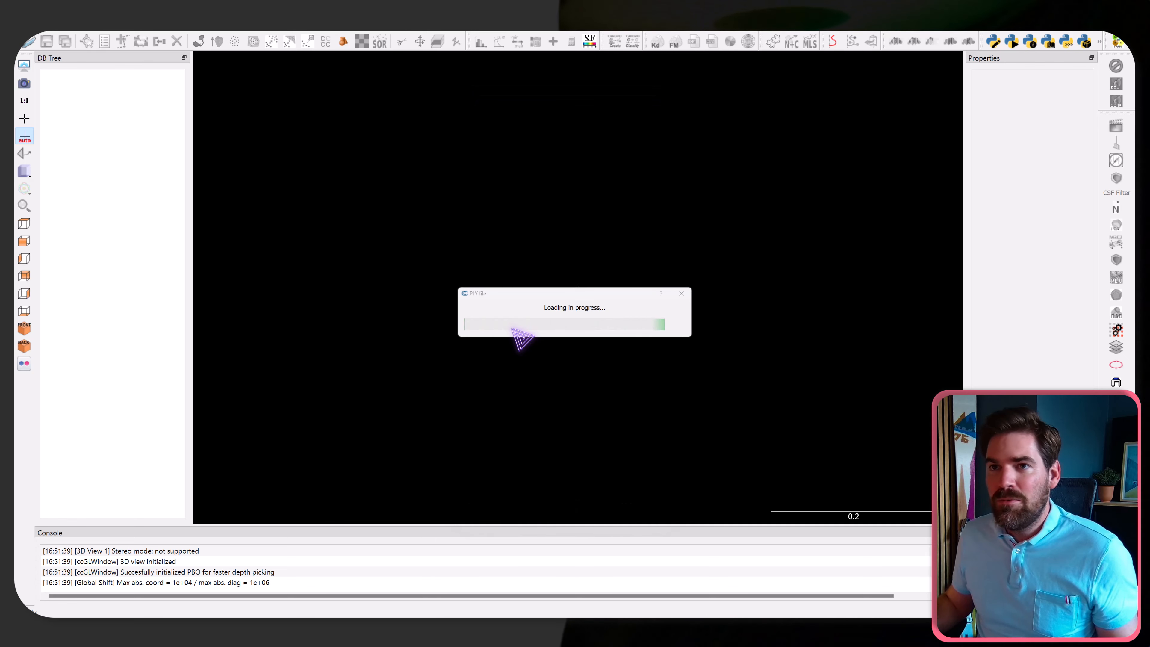
pyautogui.moveTo(601, 320)
pyautogui.mouseDown()
pyautogui.moveTo(549, 257)
pyautogui.moveTo(590, 319)
pyautogui.moveTo(587, 342)
pyautogui.moveTo(593, 331)
pyautogui.mouseUp()
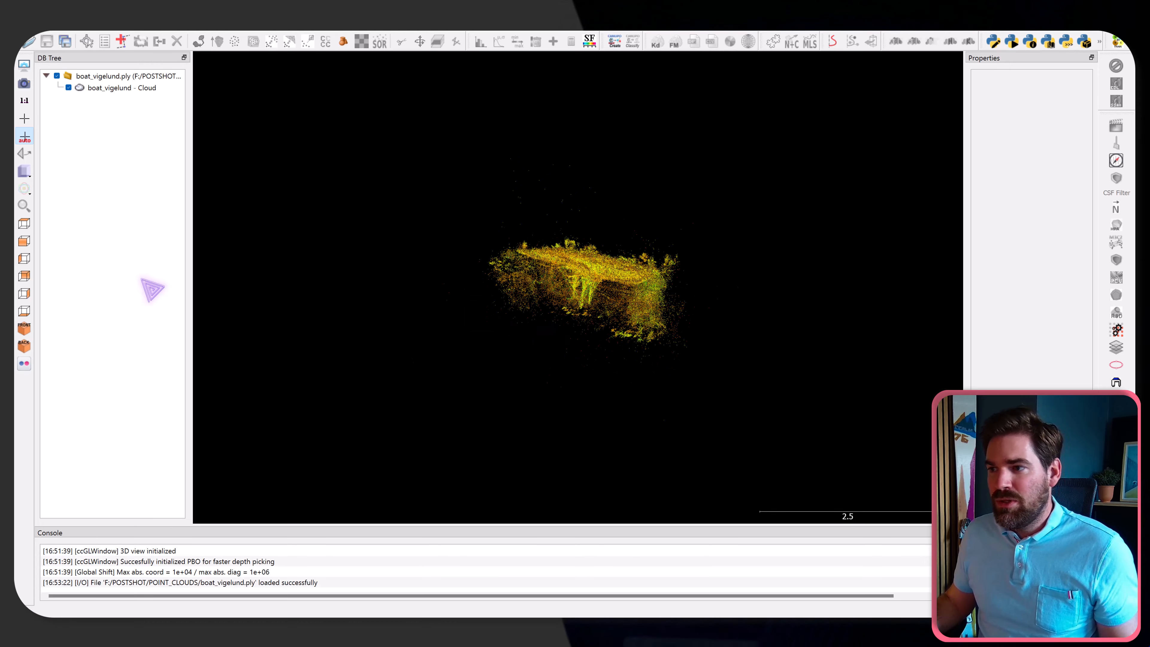
# Step: Rotate the boat_vigelund cloud with the Translate/Rotate tool to level the ground with the ship upright, and validate the transformation
pyautogui.click(27, 224)
pyautogui.scroll(10, 518, 320)
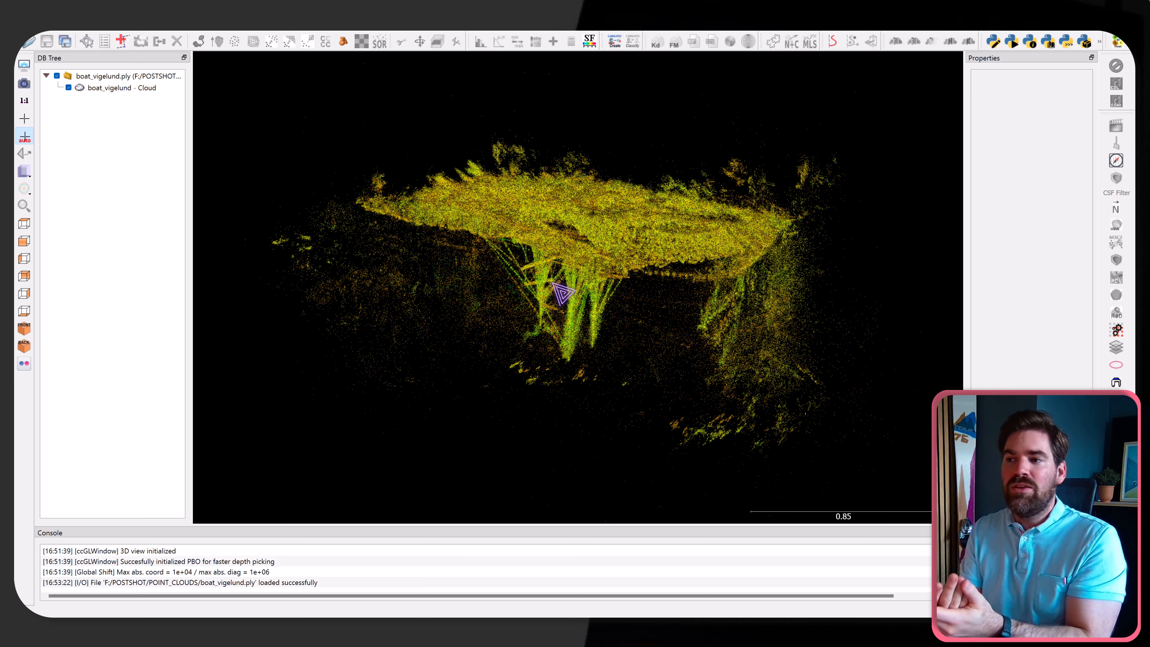
pyautogui.moveTo(543, 298); pyautogui.dragTo(287, 236)
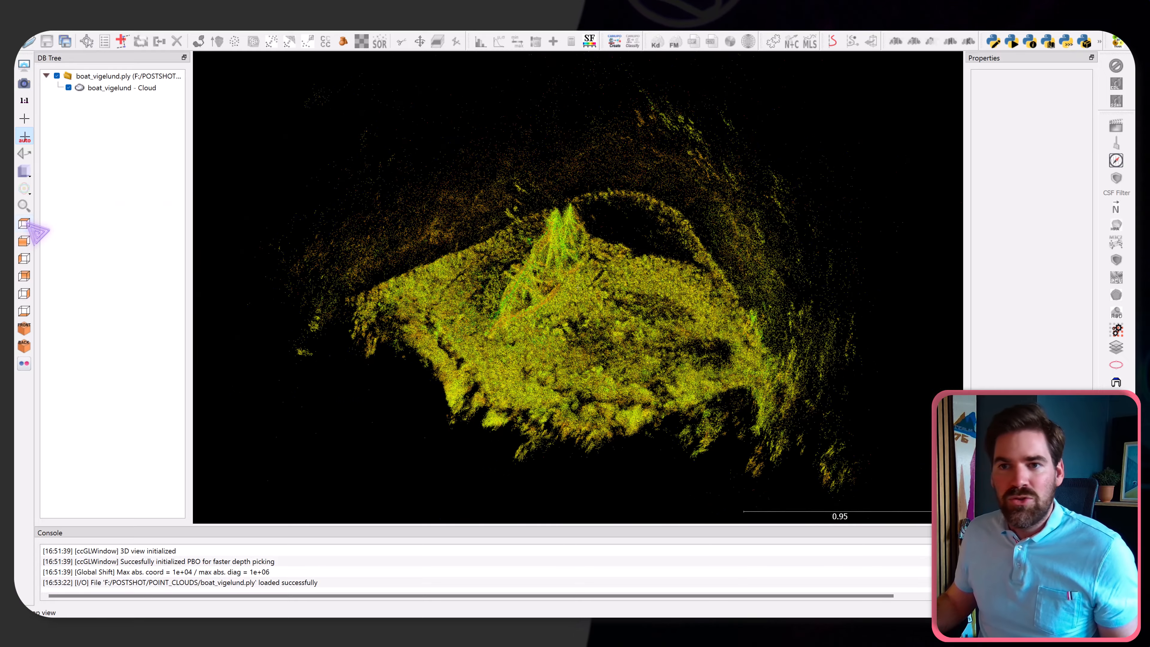
pyautogui.click(25, 240)
pyautogui.moveTo(575, 314); pyautogui.dragTo(624, 281)
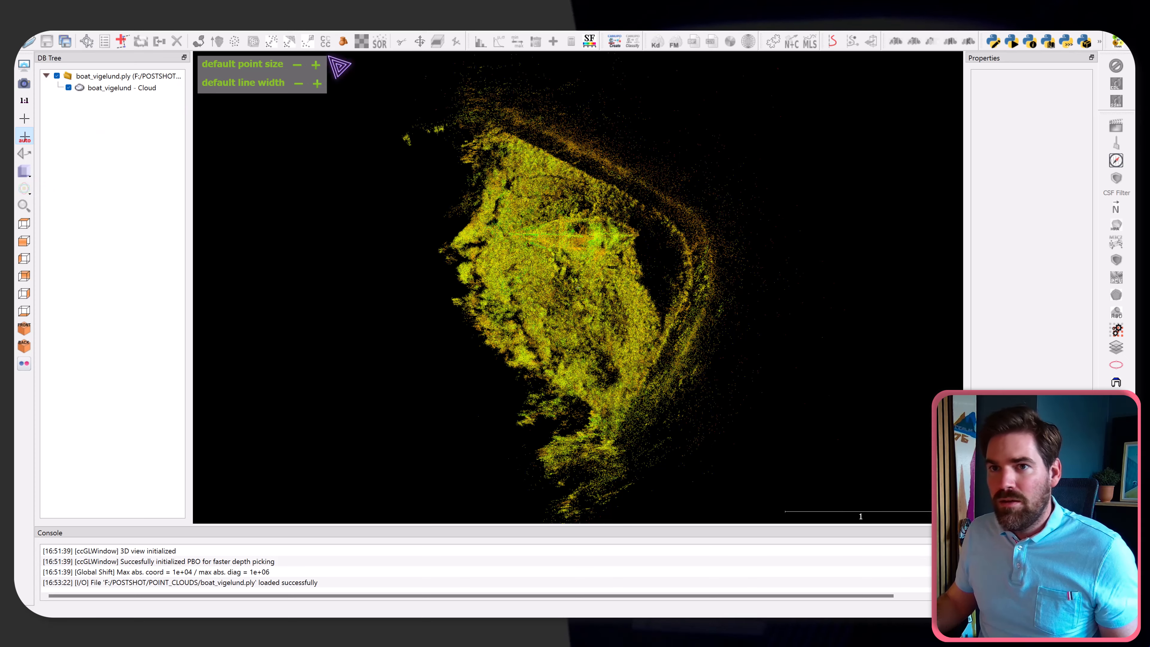
pyautogui.click(118, 88)
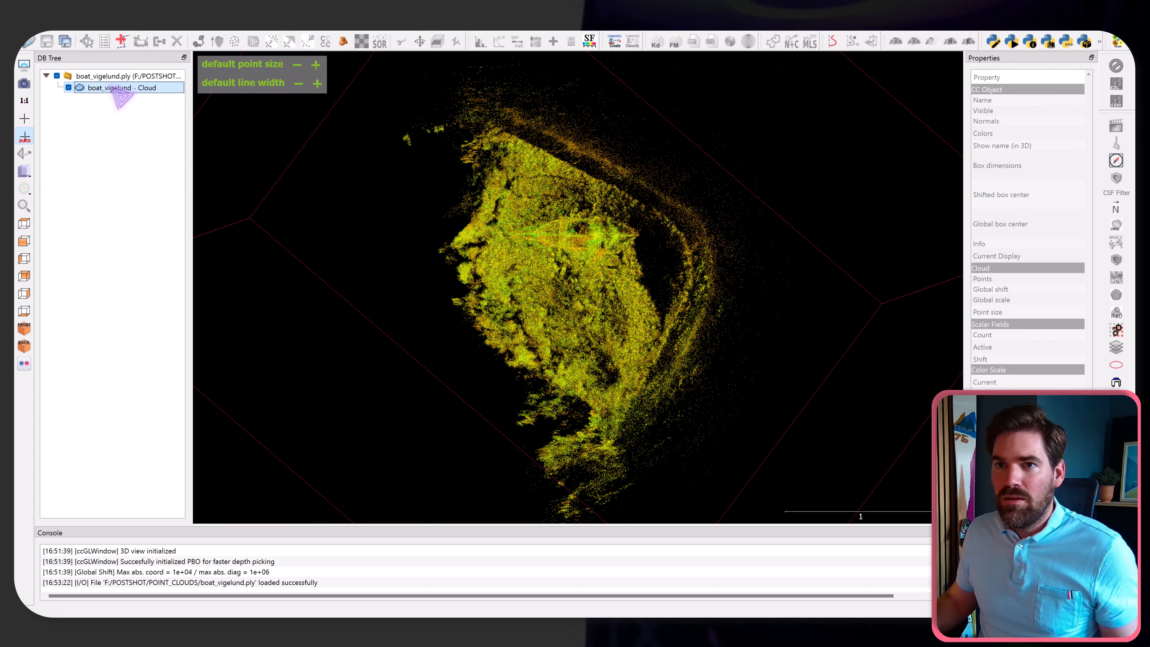
pyautogui.click(420, 42)
pyautogui.click(28, 222)
pyautogui.moveTo(599, 355); pyautogui.dragTo(643, 273)
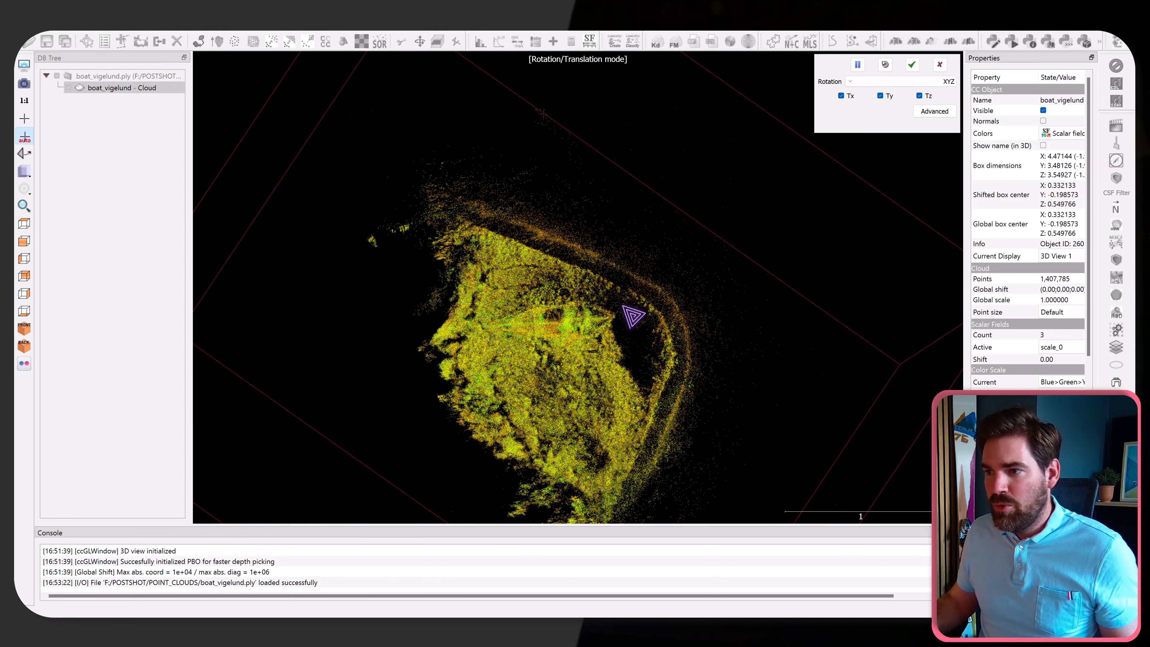
pyautogui.click(913, 64)
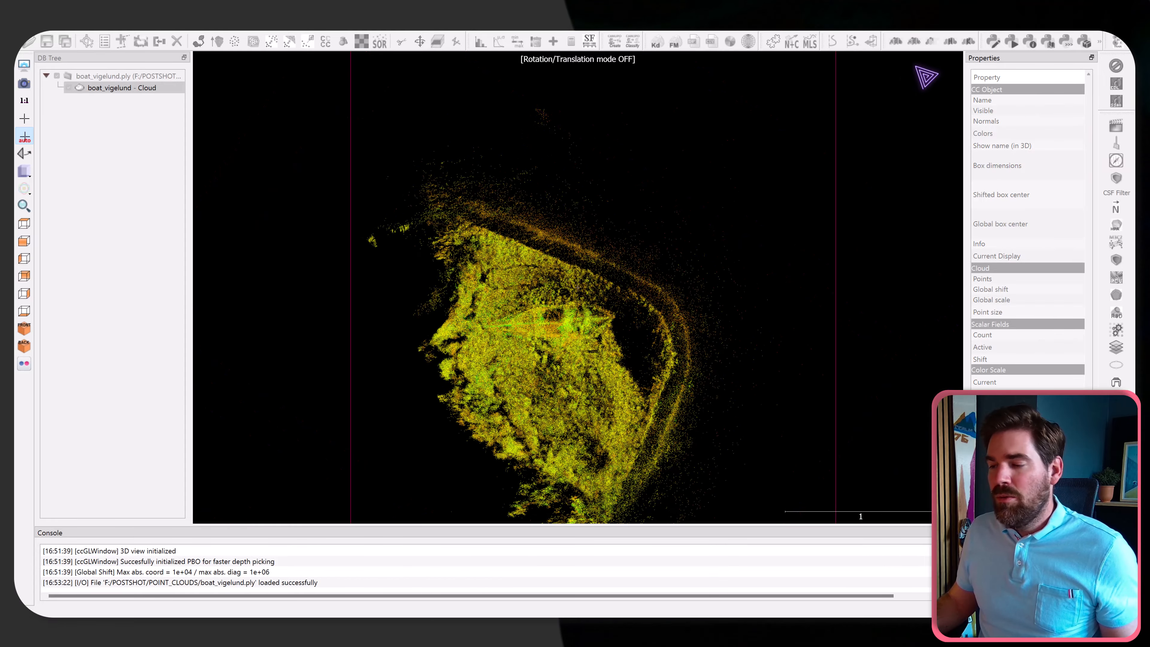
# Step: Check the reoriented cloud from the top and from oblique angles, then examine the ship's hull and masts up close
pyautogui.moveTo(536, 347); pyautogui.dragTo(430, 286)
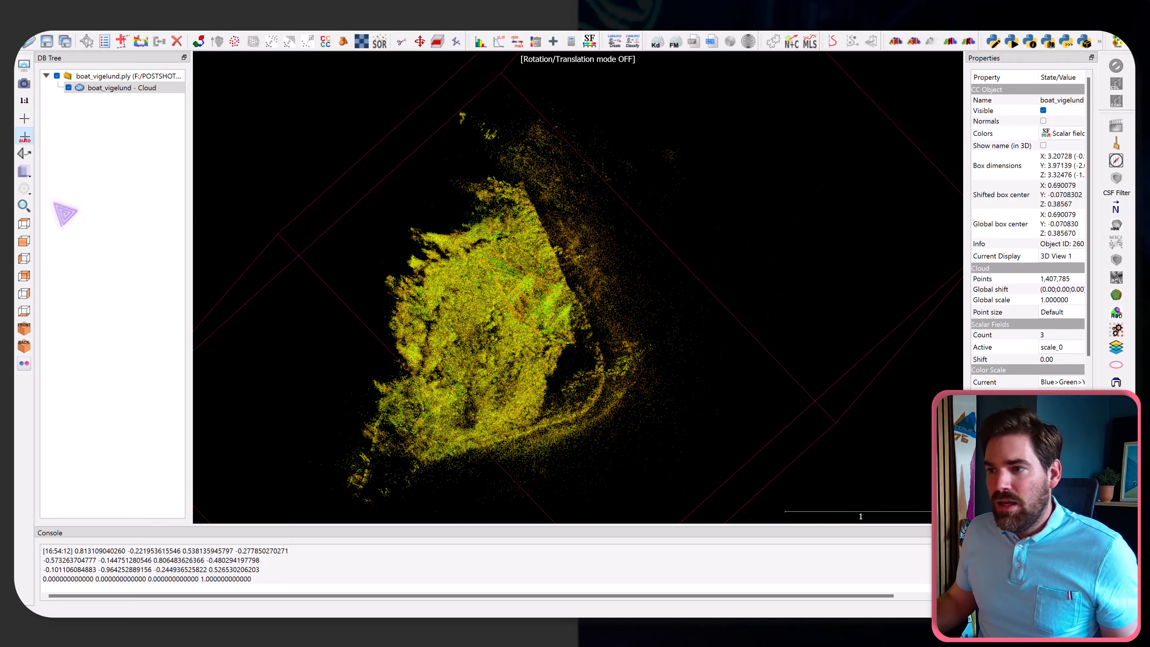
pyautogui.click(23, 225)
pyautogui.moveTo(657, 421); pyautogui.dragTo(693, 261)
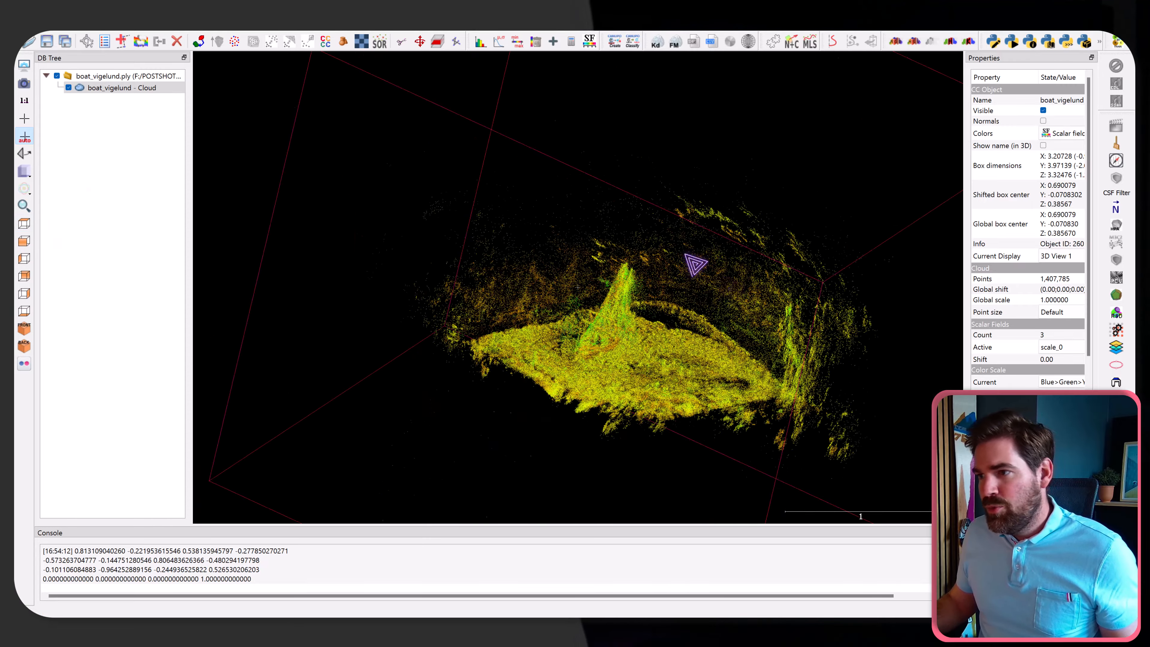
pyautogui.scroll(5, 602, 268)
pyautogui.scroll(4, 591, 257)
pyautogui.moveTo(591, 257); pyautogui.dragTo(634, 272, button='right')
pyautogui.moveTo(634, 272); pyautogui.dragTo(680, 260)
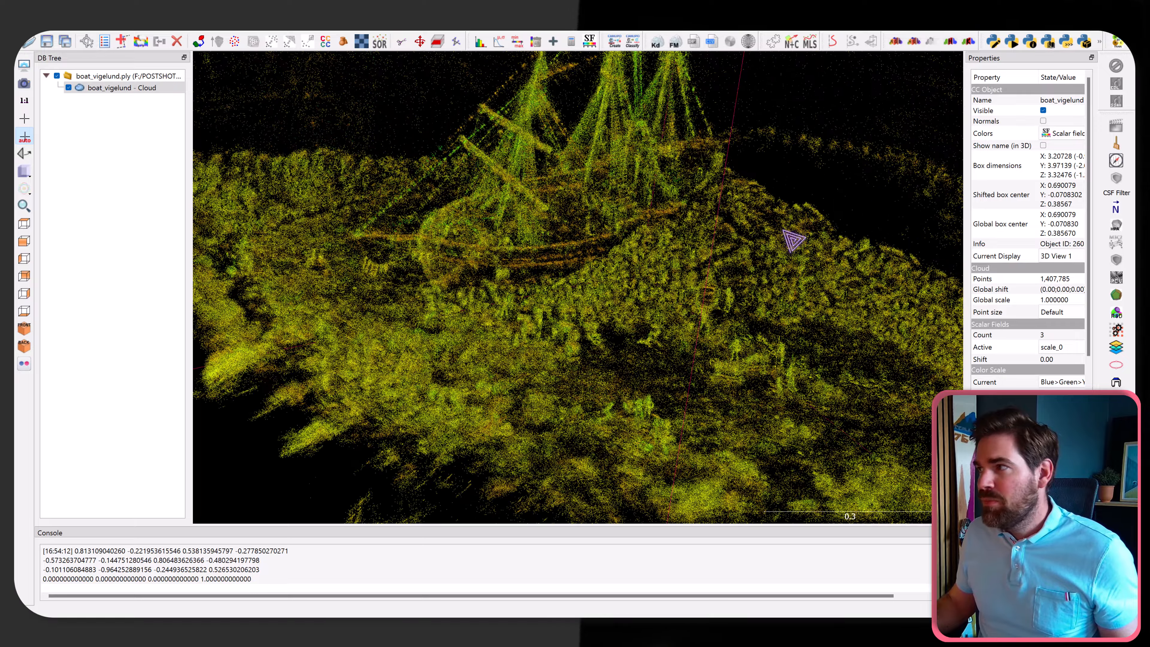
pyautogui.moveTo(794, 238); pyautogui.dragTo(751, 264)
pyautogui.scroll(4, 751, 265)
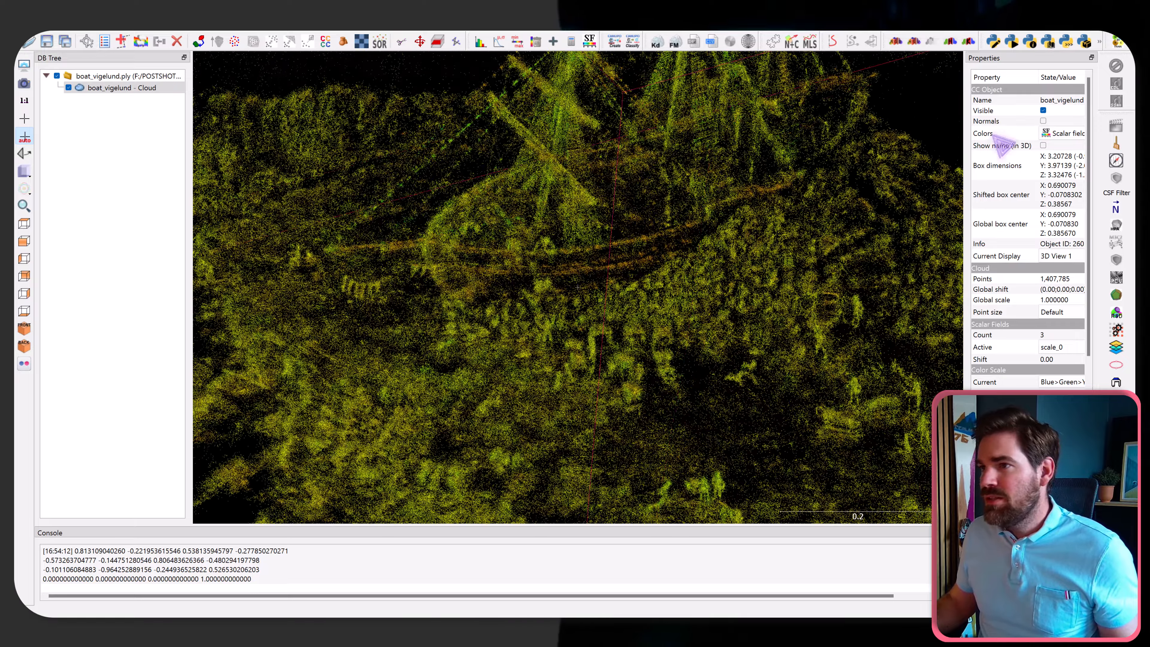
# Step: Display the boat_vigelund cloud in RGB colors instead of the scalar field and inspect it from several sides
pyautogui.click(1060, 134)
pyautogui.click(1041, 155)
pyautogui.scroll(-6, 714, 278)
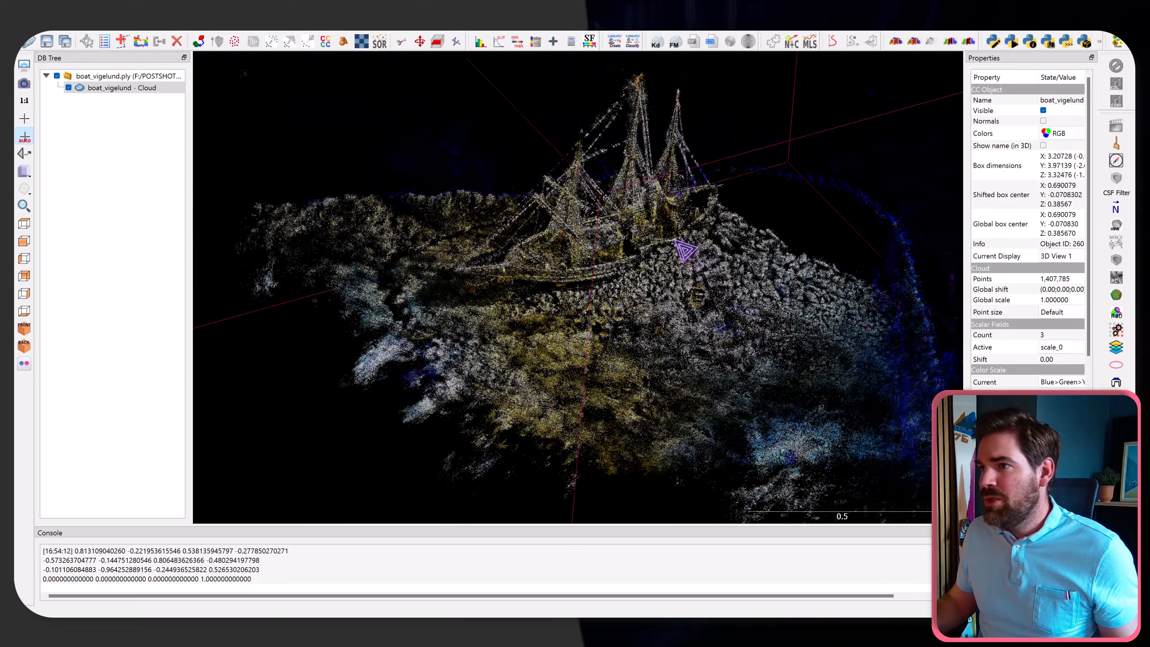
pyautogui.moveTo(797, 293); pyautogui.dragTo(798, 281)
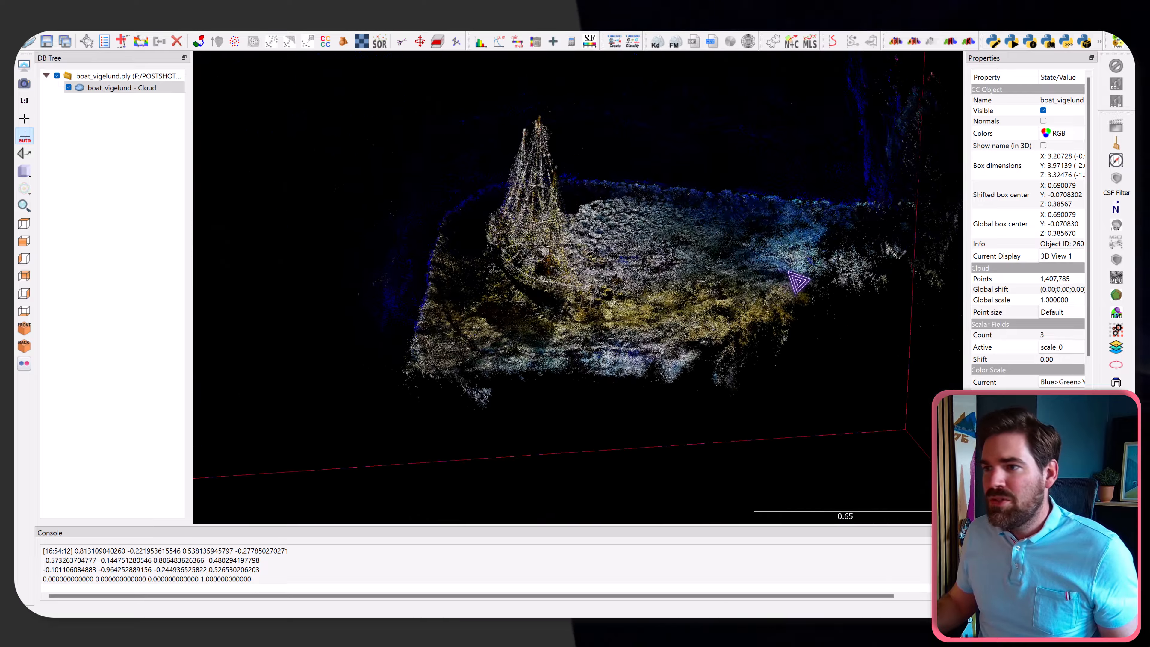
pyautogui.moveTo(688, 266); pyautogui.dragTo(889, 264)
pyautogui.moveTo(769, 257); pyautogui.dragTo(585, 264)
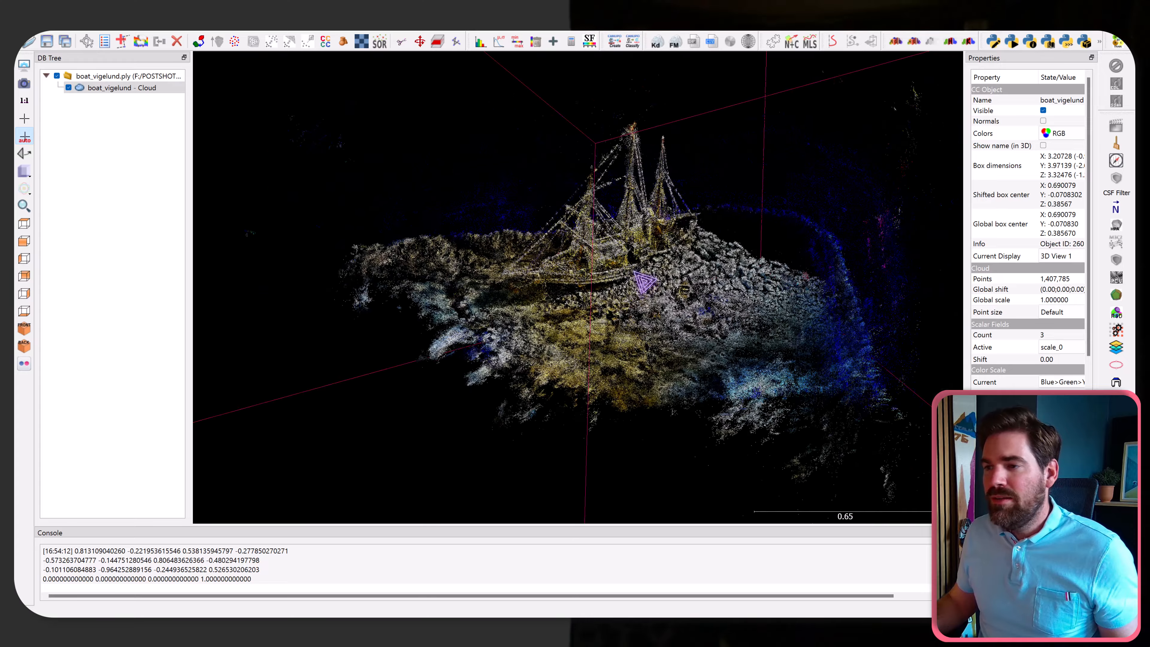
# Step: Try a larger default point size, return it to 1, and frame the ship's hull and rigging
pyautogui.scroll(5, 646, 278)
pyautogui.keyDown('ctrl'); pyautogui.scroll(3, 636, 268); pyautogui.keyUp('ctrl')
pyautogui.keyDown('ctrl'); pyautogui.scroll(-3, 636, 268); pyautogui.keyUp('ctrl')
pyautogui.scroll(3, 638, 271)
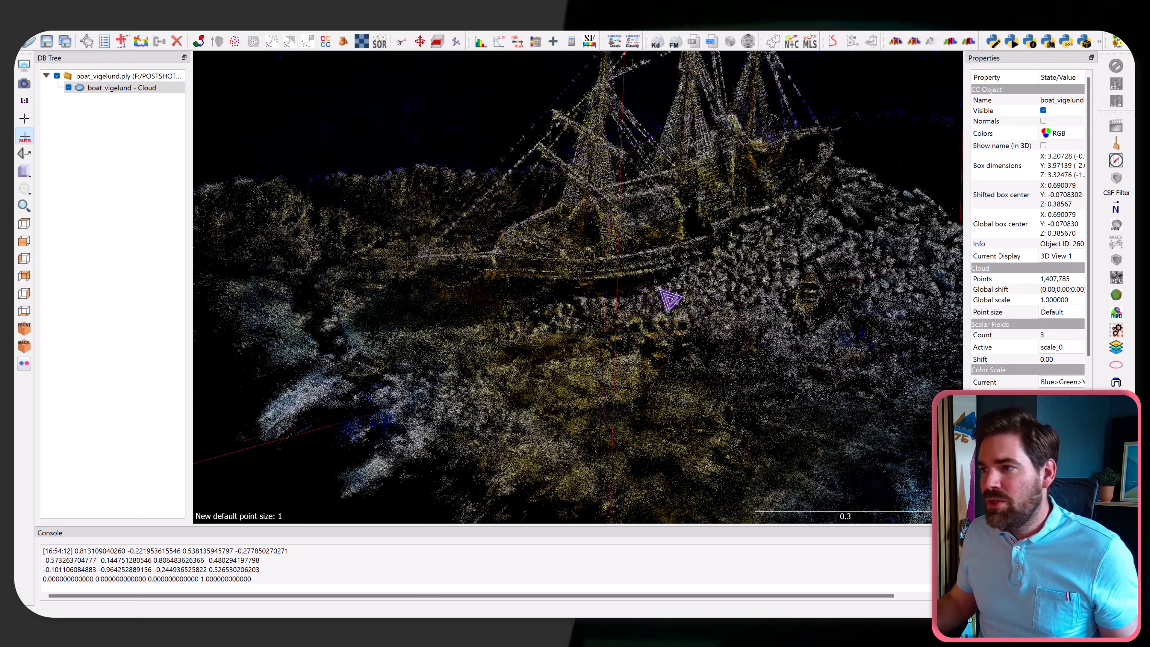
pyautogui.moveTo(656, 290); pyautogui.dragTo(724, 271)
pyautogui.scroll(5, 674, 302)
pyautogui.moveTo(724, 271); pyautogui.dragTo(549, 283, button='right')
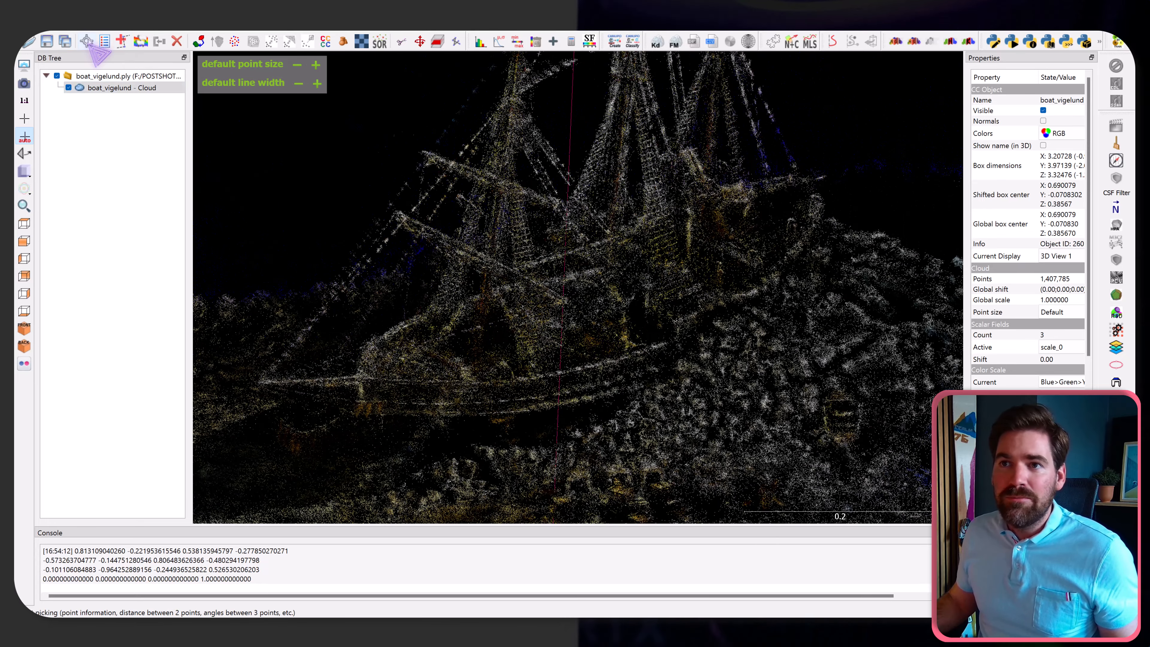
# Step: Measure the distance between the ship's bow and stern with two-point picking, and close the picking tool
pyautogui.click(86, 41)
pyautogui.click(852, 63)
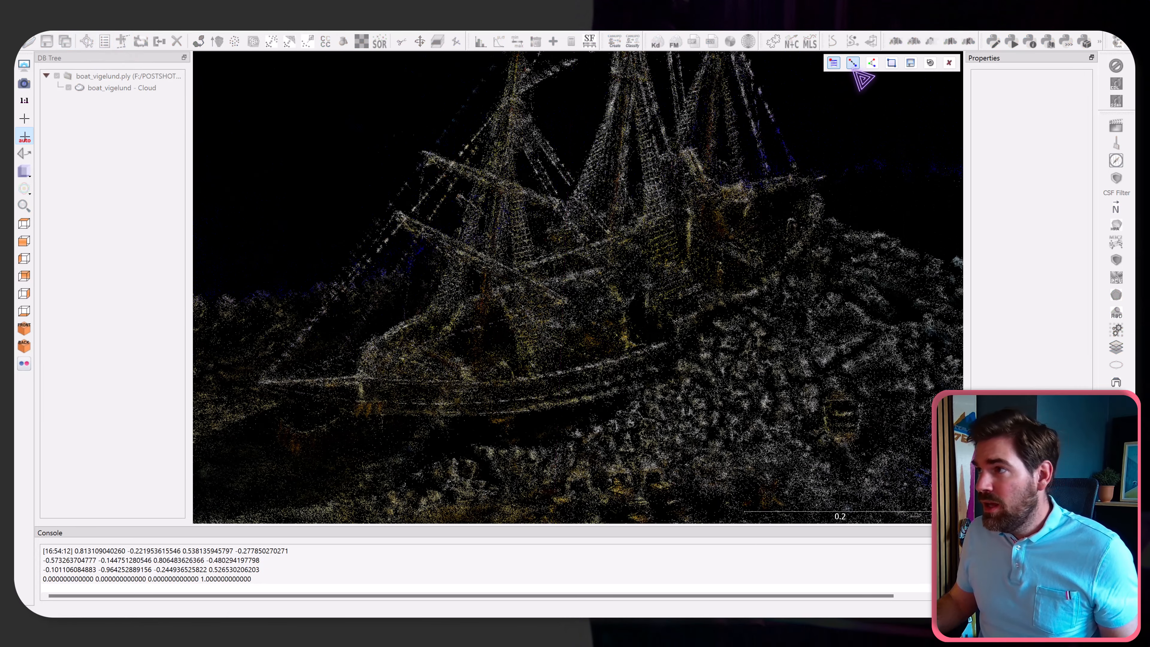
pyautogui.click(359, 380)
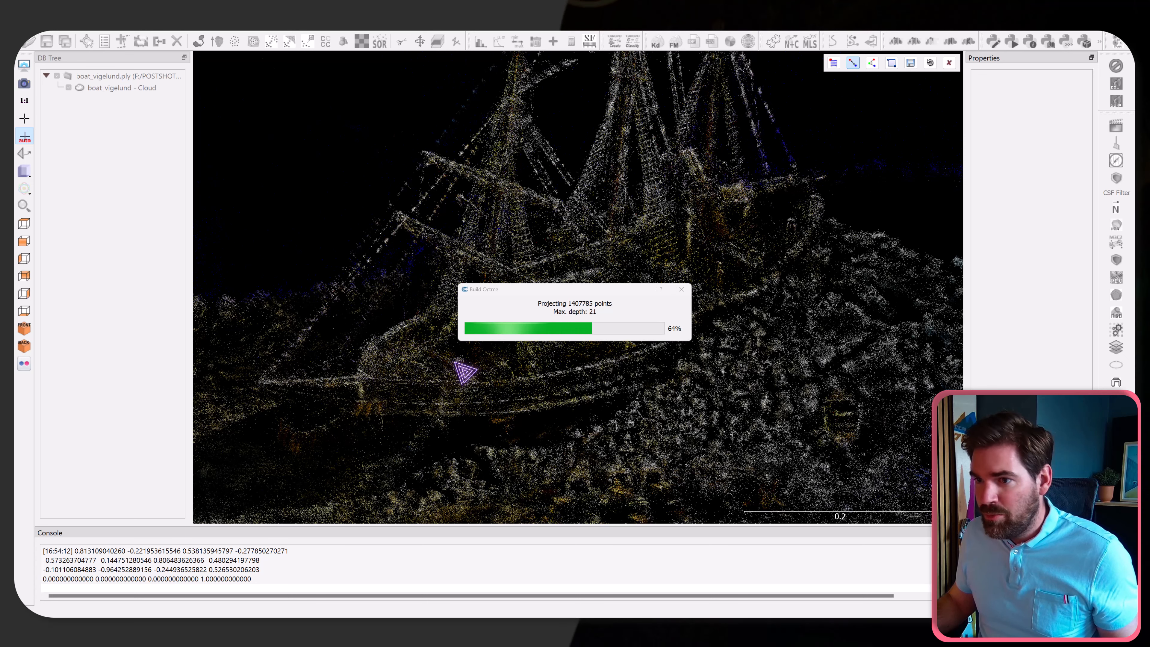
pyautogui.click(815, 196)
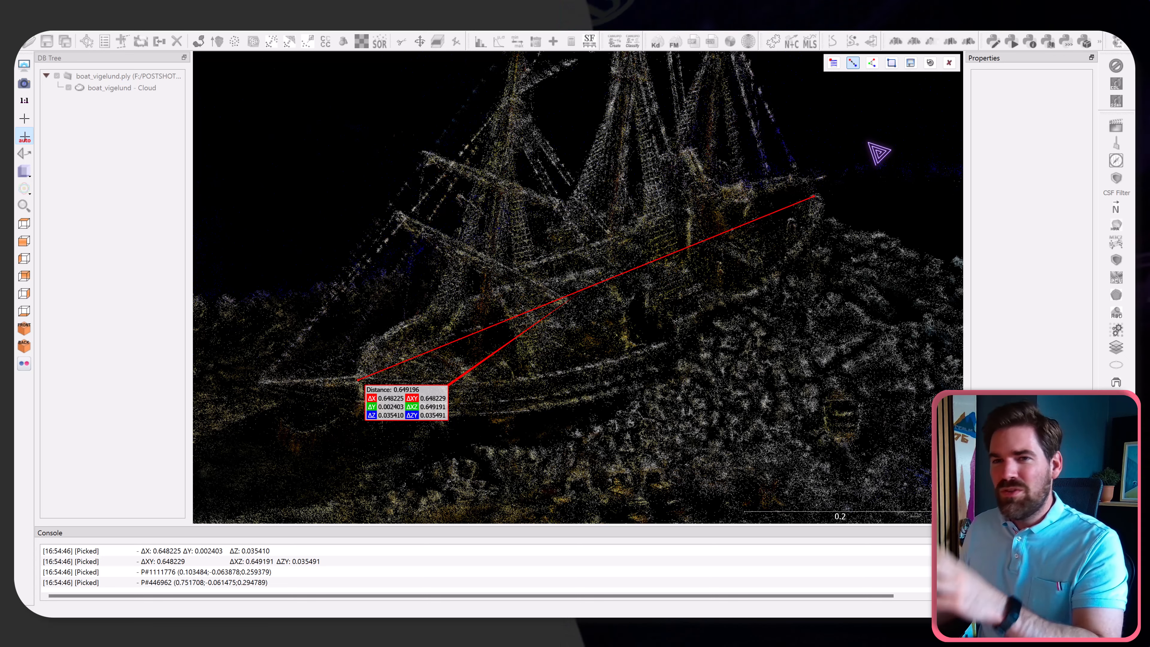
pyautogui.click(949, 63)
# Step: Examine the ship and its surrounding terrain in the RGB-colored point cloud
pyautogui.moveTo(680, 257); pyautogui.dragTo(674, 256)
pyautogui.scroll(-6, 667, 249)
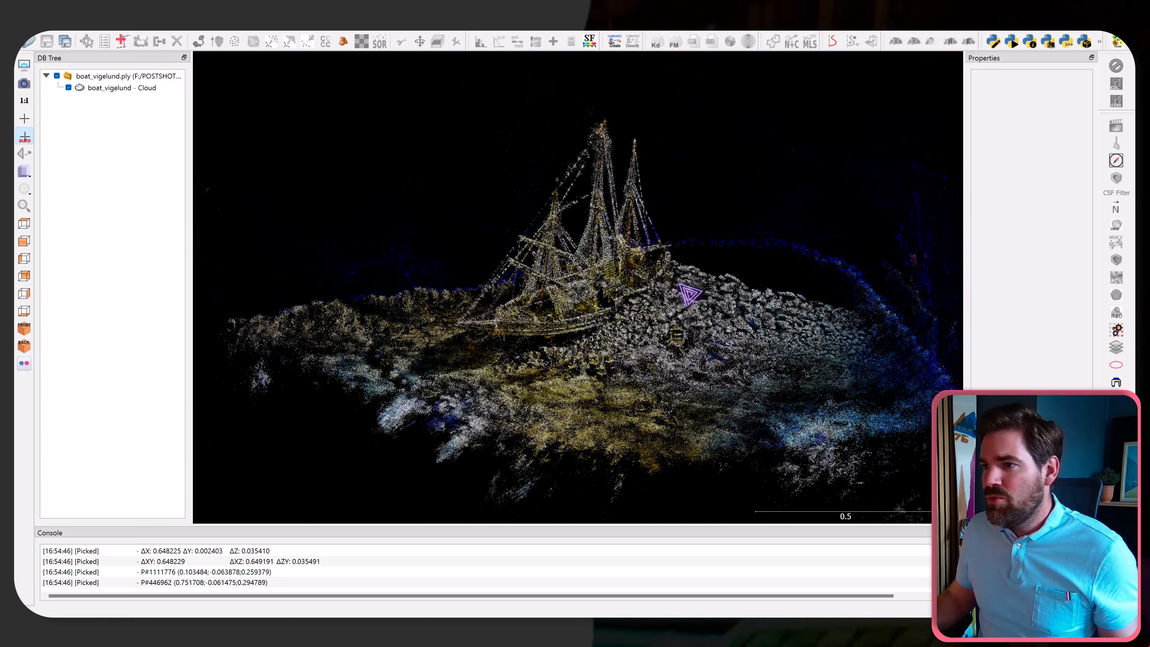
pyautogui.moveTo(678, 285); pyautogui.dragTo(654, 266, button='right')
pyautogui.moveTo(772, 303); pyautogui.dragTo(706, 319)
pyautogui.scroll(4, 515, 362)
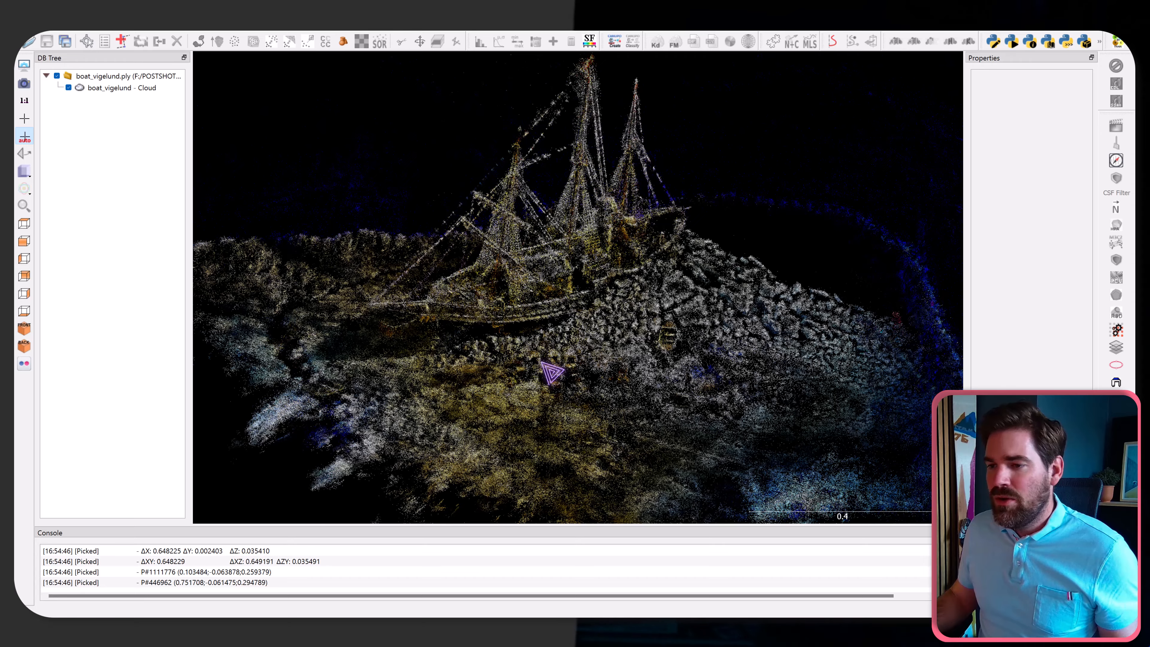
# Step: Enlarge the default point size and inspect the ship's hull and rigging up close before returning to an overview
pyautogui.scroll(6, 606, 346)
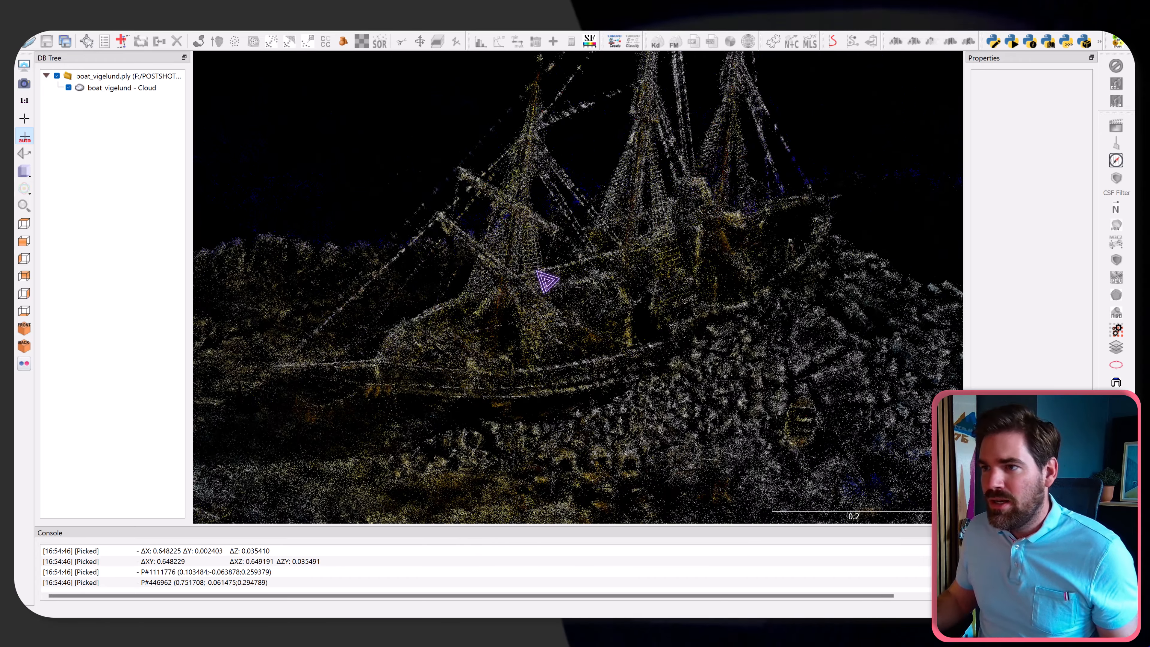
pyautogui.keyDown('ctrl'); pyautogui.scroll(2, 550, 290); pyautogui.keyUp('ctrl')
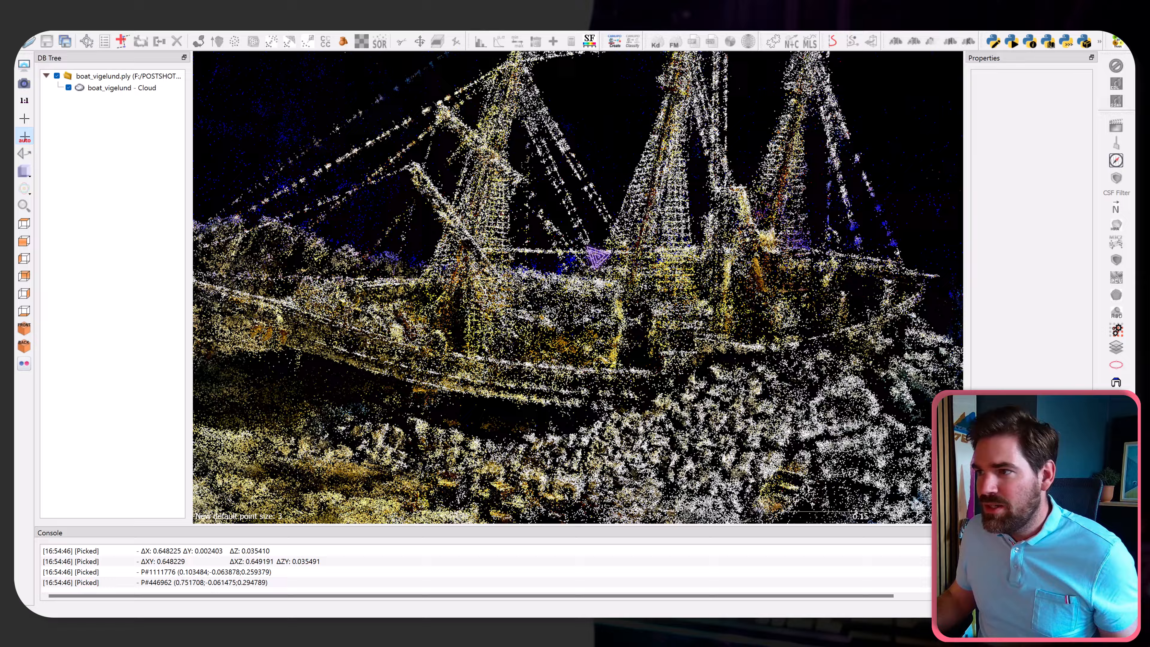
pyautogui.moveTo(597, 257); pyautogui.dragTo(297, 197)
pyautogui.moveTo(416, 97); pyautogui.dragTo(708, 289)
pyautogui.scroll(-10, 578, 287)
pyautogui.scroll(-3, 709, 289)
# Step: Select the boat_vigelund cloud and review its subsampling parameters without applying them
pyautogui.click(122, 88)
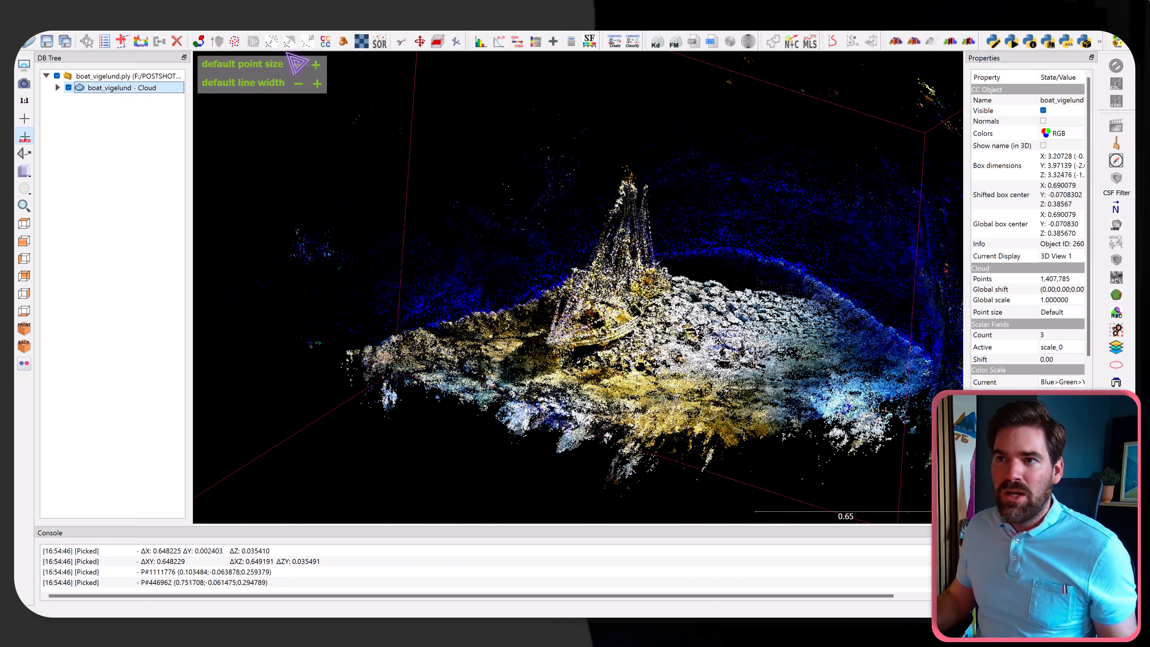
pyautogui.click(234, 42)
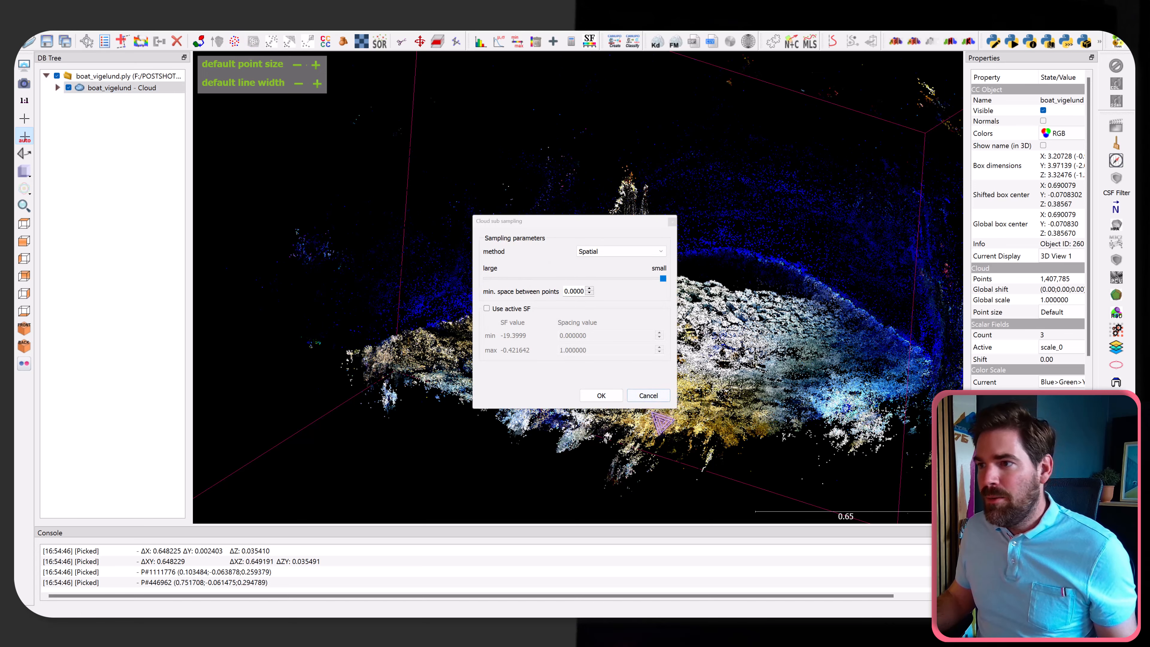
pyautogui.click(649, 395)
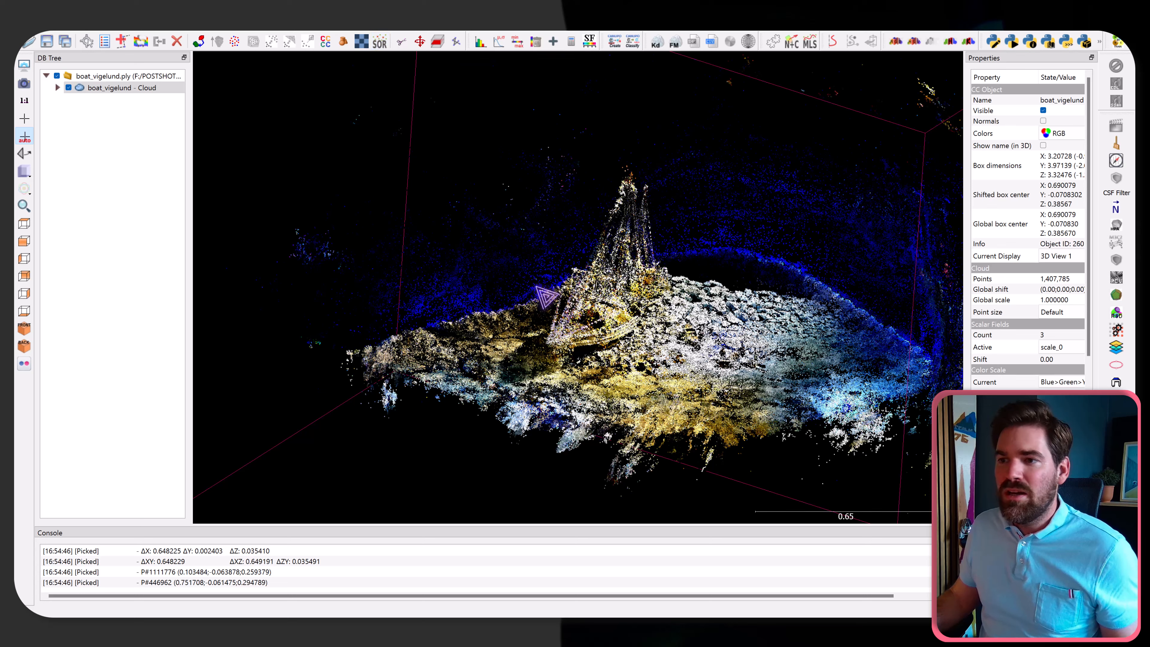
# Step: Filter noise from the boat_vigelund cloud using 10 nearest-neighbour points and a relative max error of 8
pyautogui.click(80, 26)
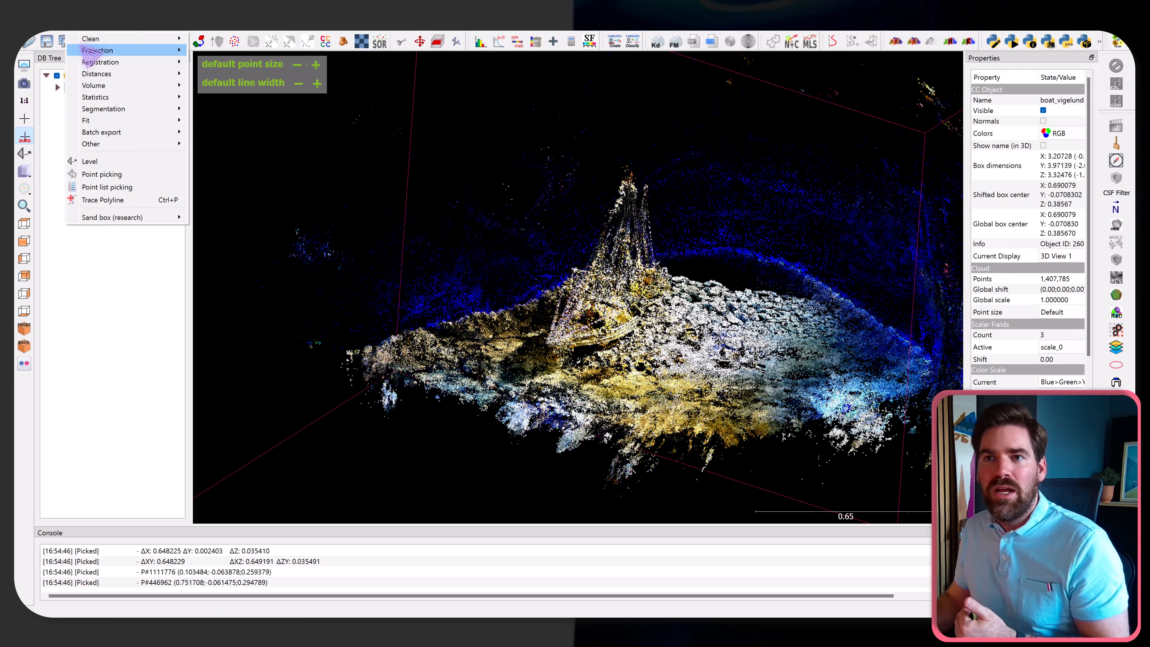
pyautogui.moveTo(95, 39)
pyautogui.click(219, 51)
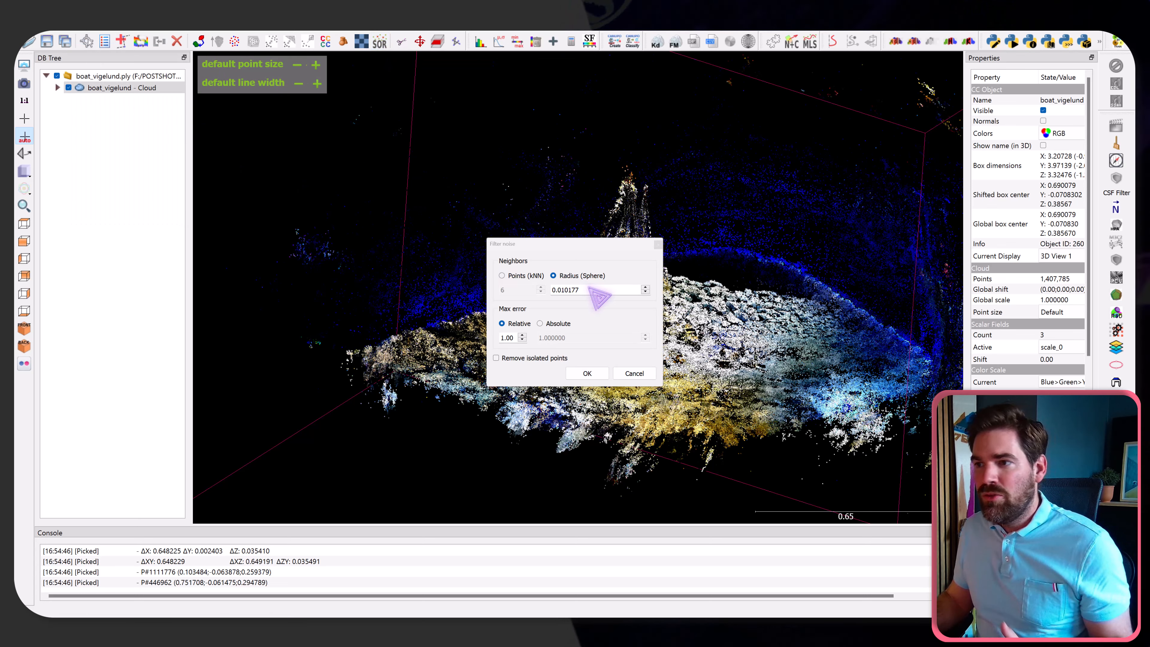
pyautogui.click(501, 275)
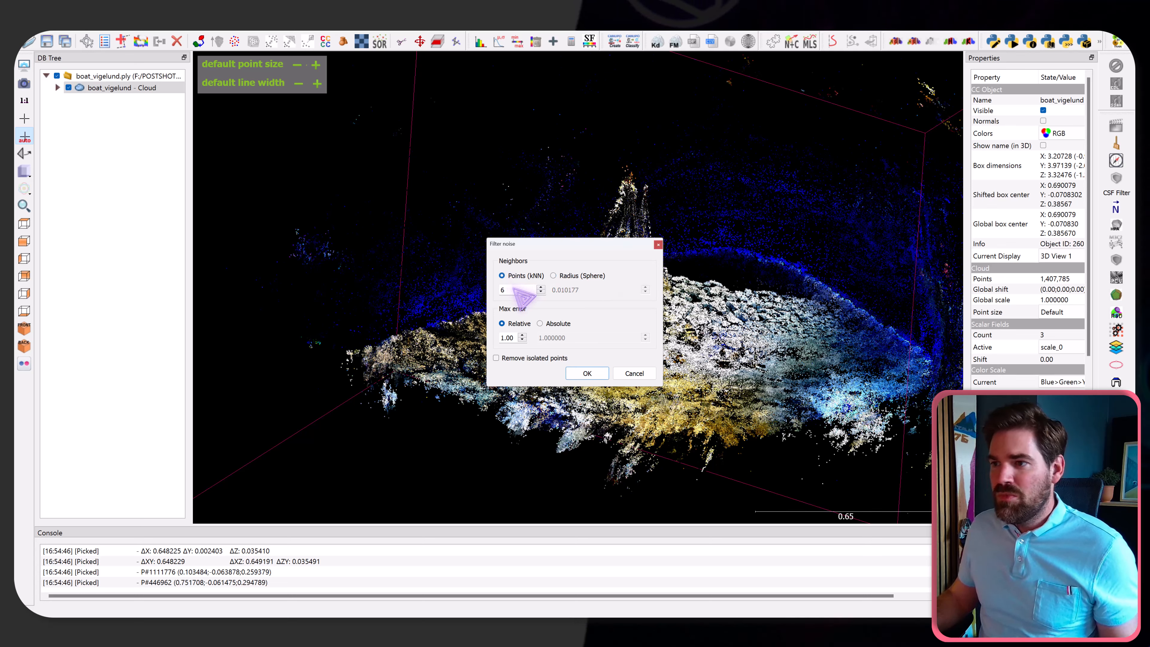
pyautogui.doubleClick(505, 289)
pyautogui.write('10')
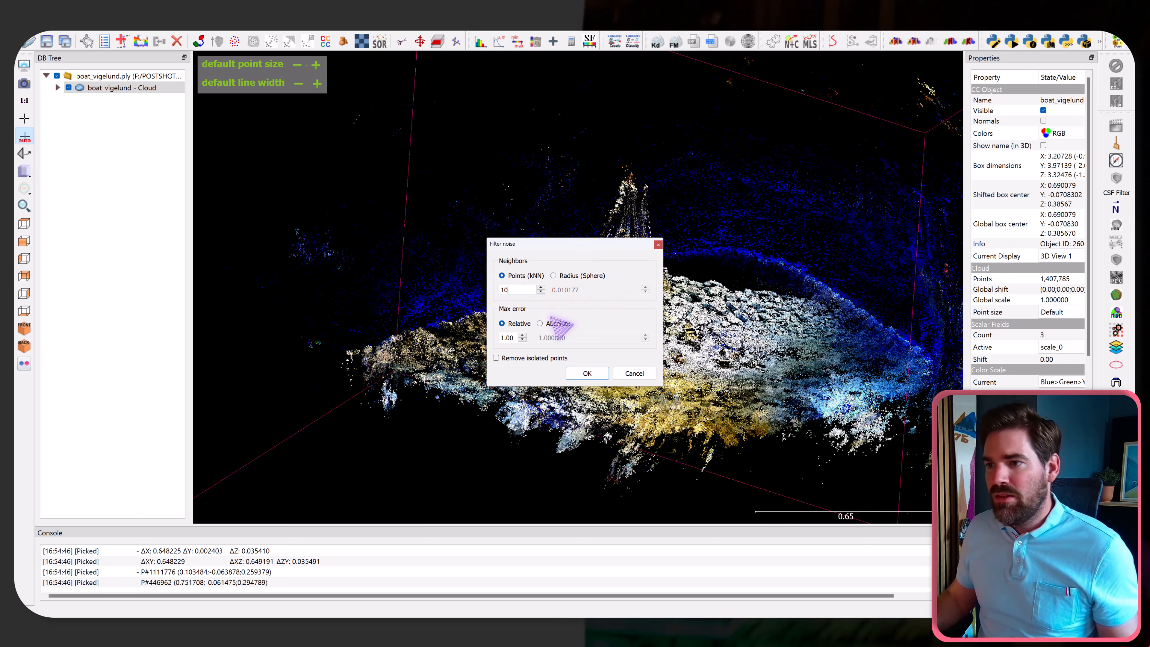
pyautogui.doubleClick(505, 338)
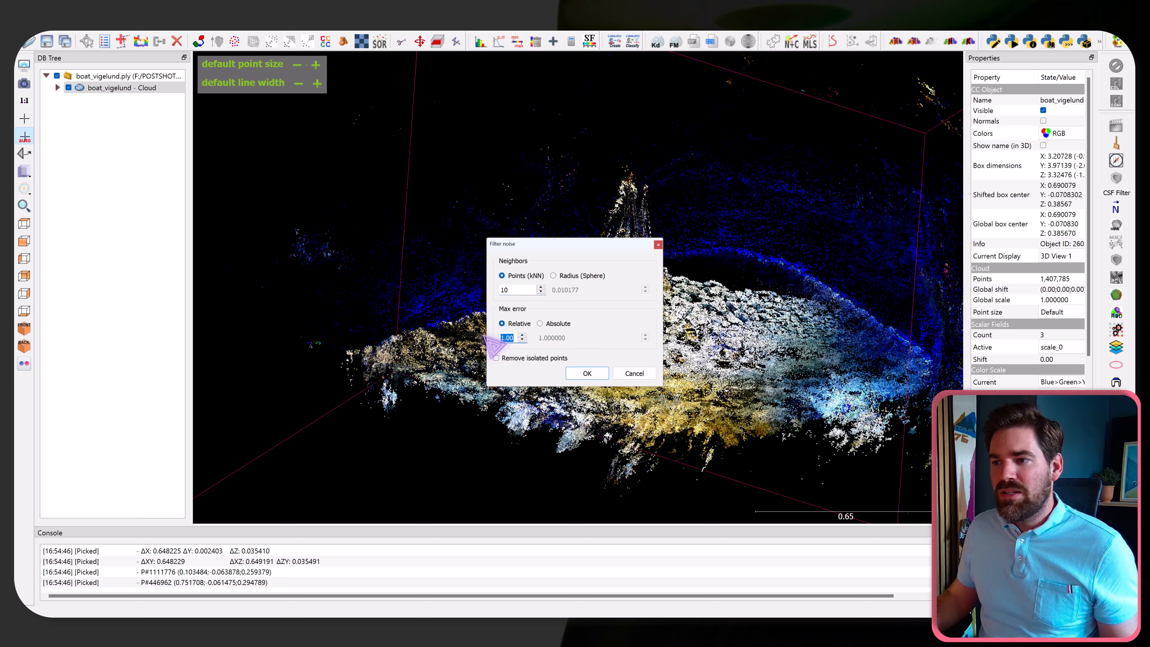
pyautogui.write('8')
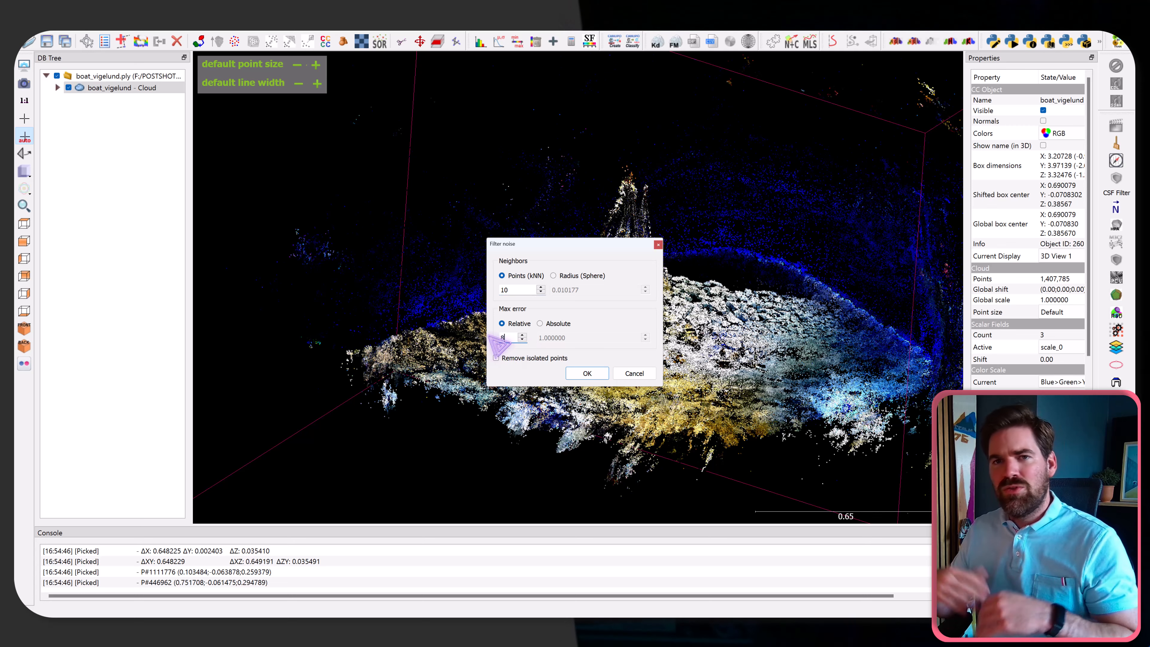
pyautogui.click(587, 373)
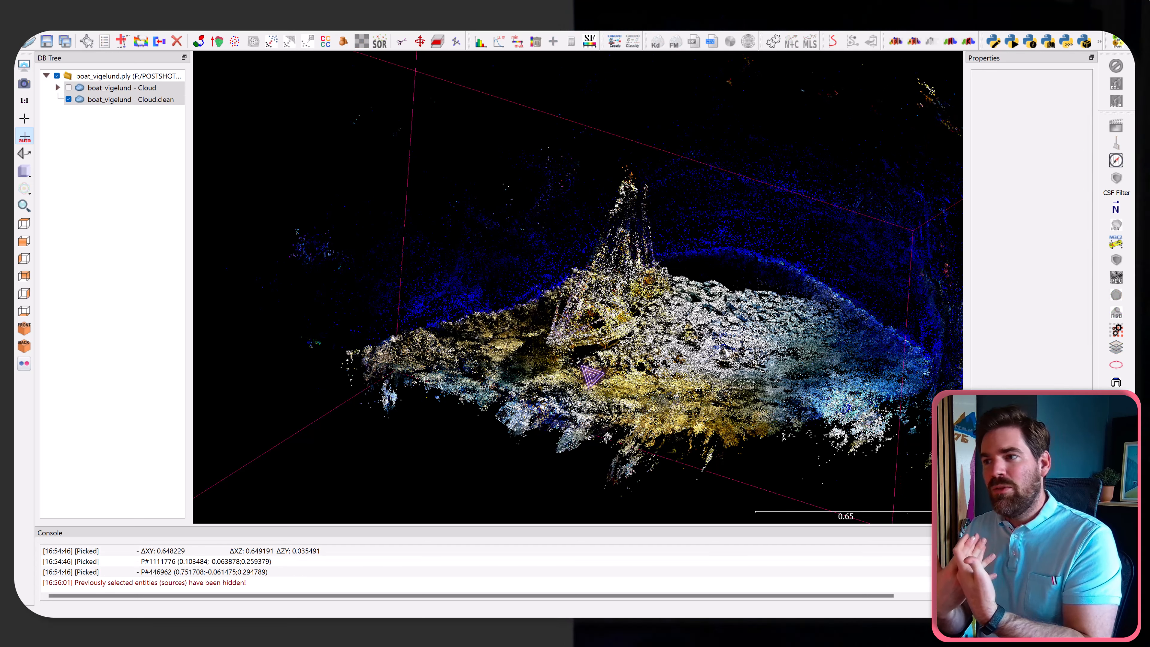
# Step: Compare the cleaned cloud with the original by toggling the original's visibility while framed on the ship
pyautogui.scroll(10, 578, 287)
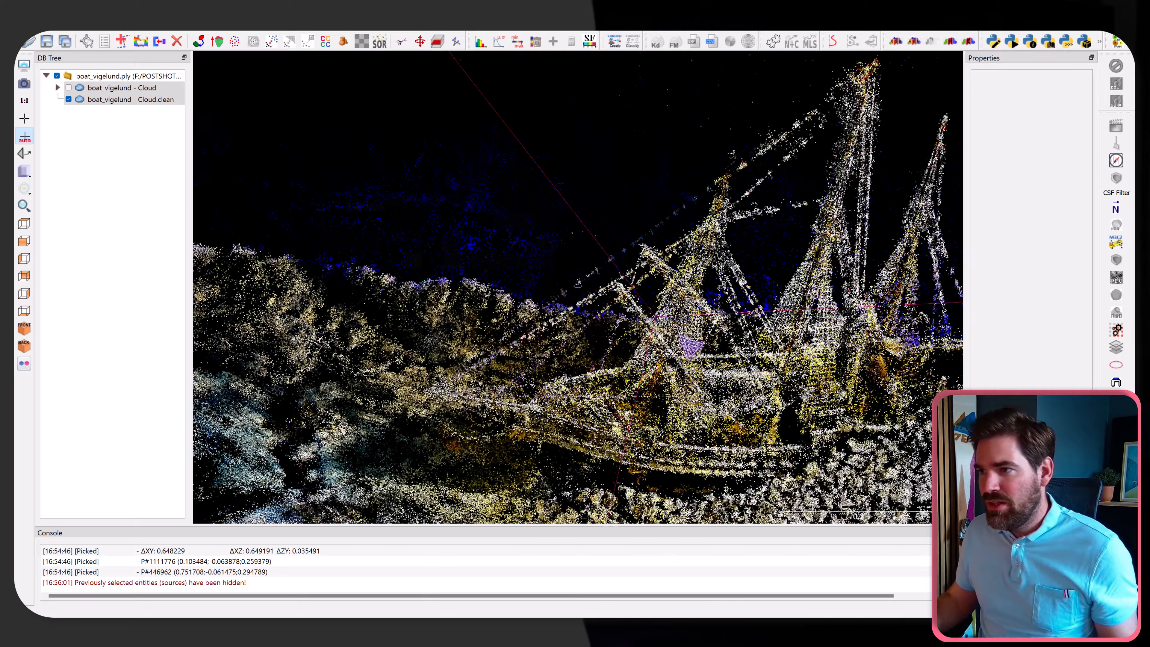
pyautogui.moveTo(715, 247); pyautogui.dragTo(680, 254)
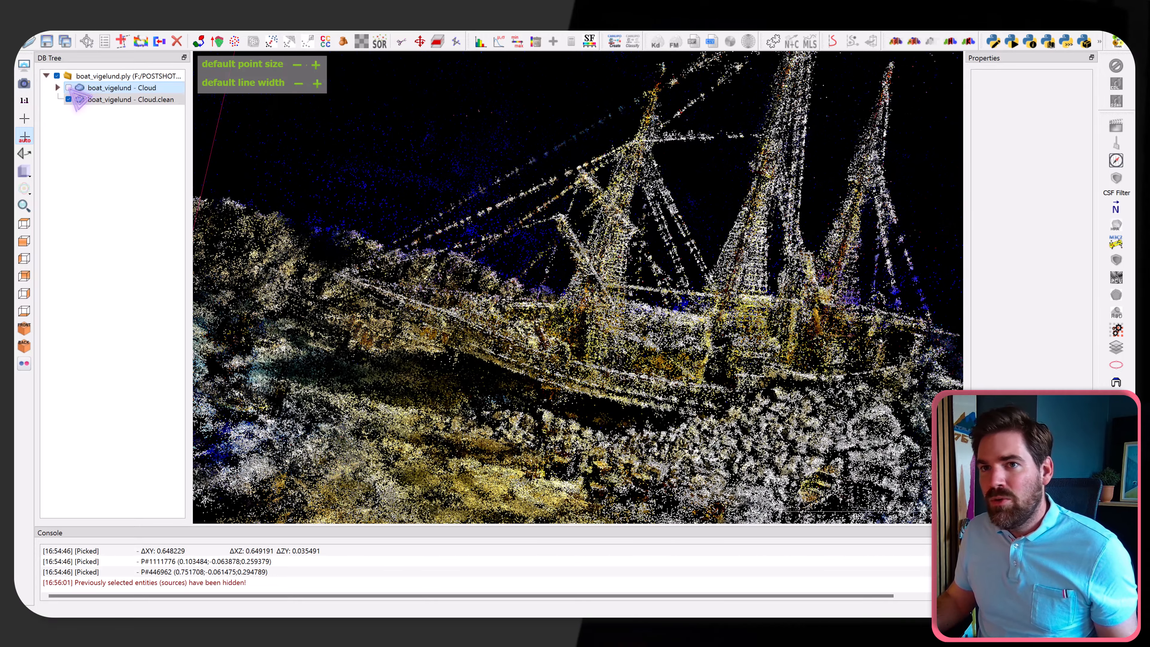
pyautogui.click(68, 88)
pyautogui.click(69, 87)
pyautogui.click(68, 88)
pyautogui.click(69, 87)
pyautogui.click(68, 88)
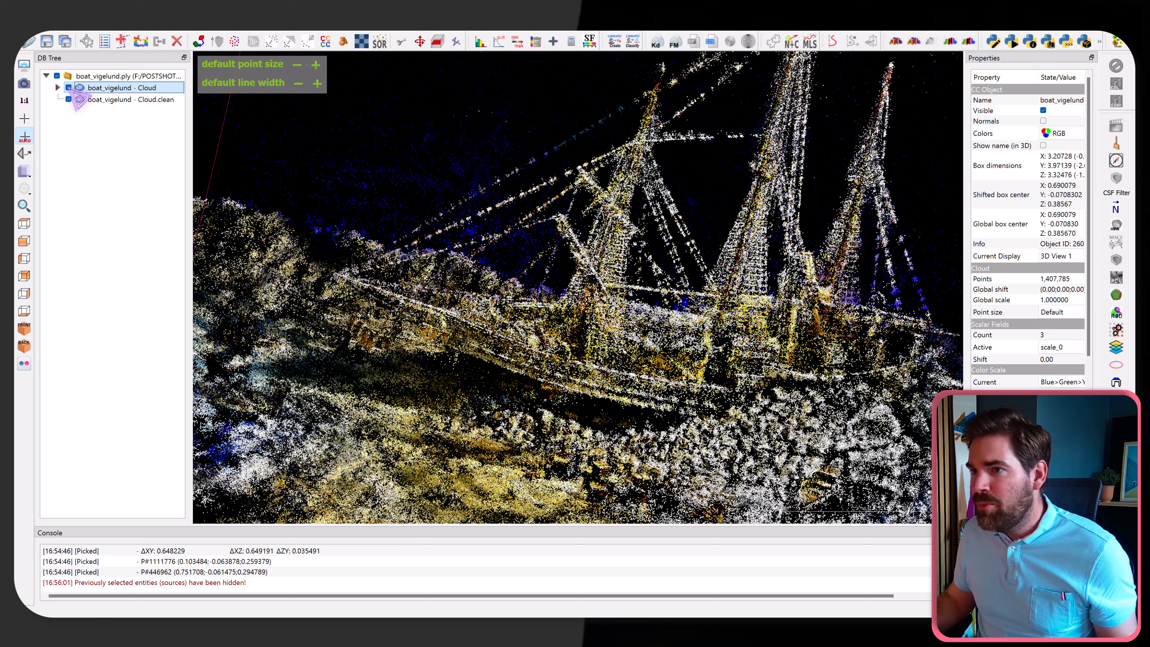
pyautogui.click(68, 87)
pyautogui.moveTo(453, 272); pyautogui.dragTo(547, 239)
pyautogui.scroll(-8, 660, 241)
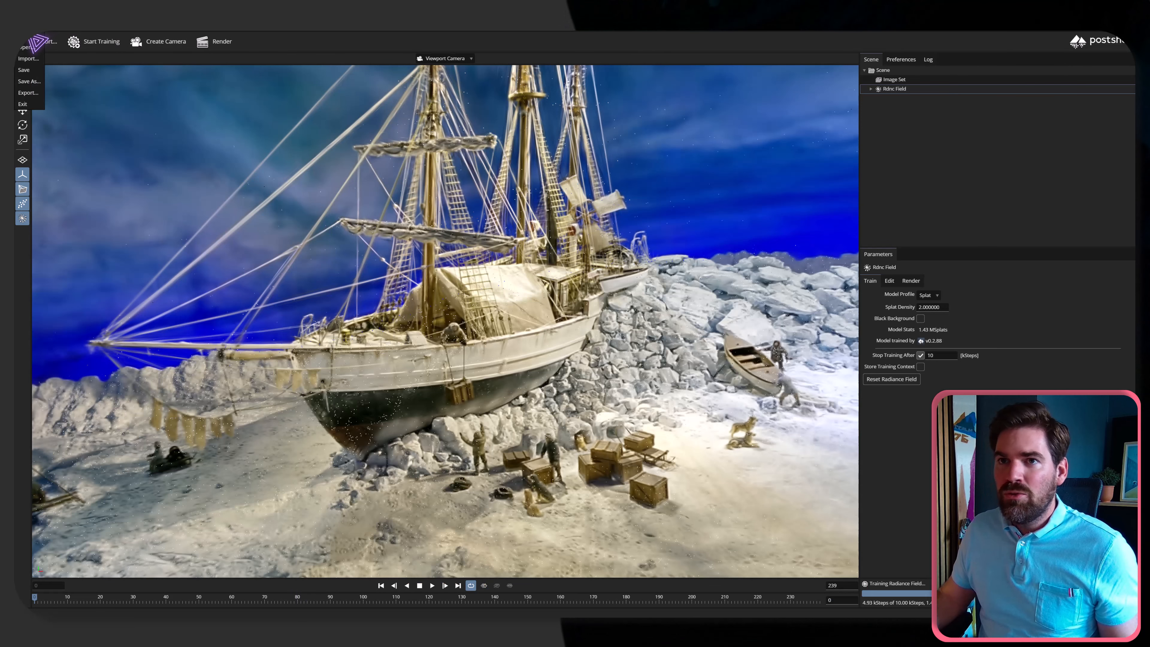
# Step: Switch to Postshot and start an empty project, discarding the unsaved changes to the ship scene
pyautogui.click(33, 47)
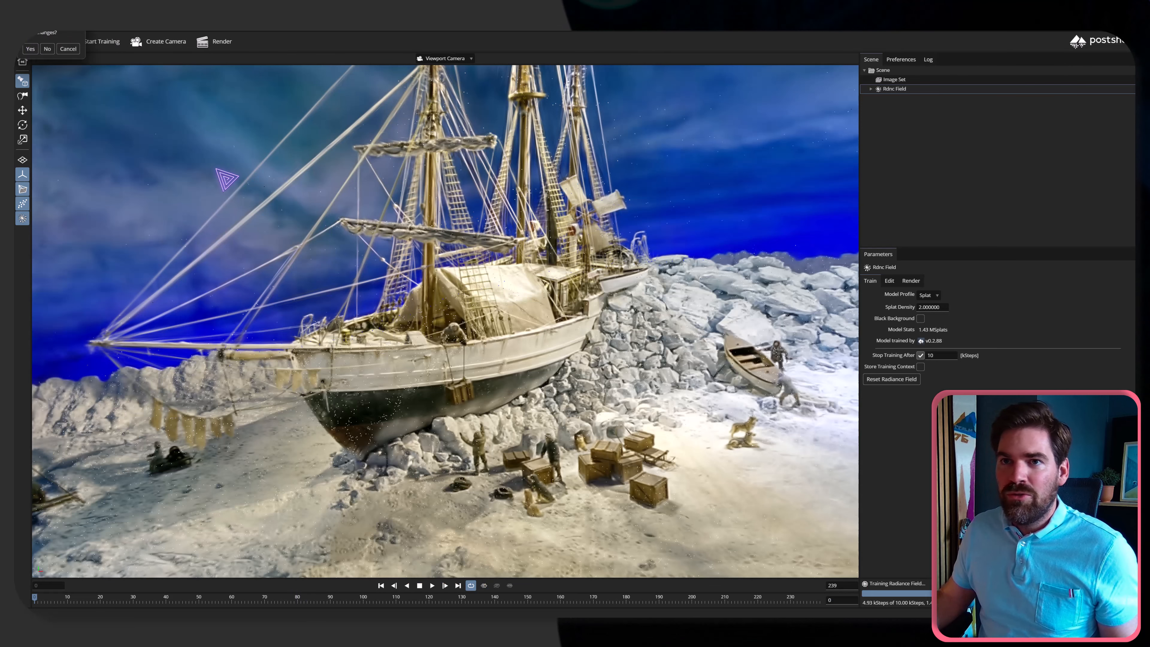
pyautogui.click(47, 49)
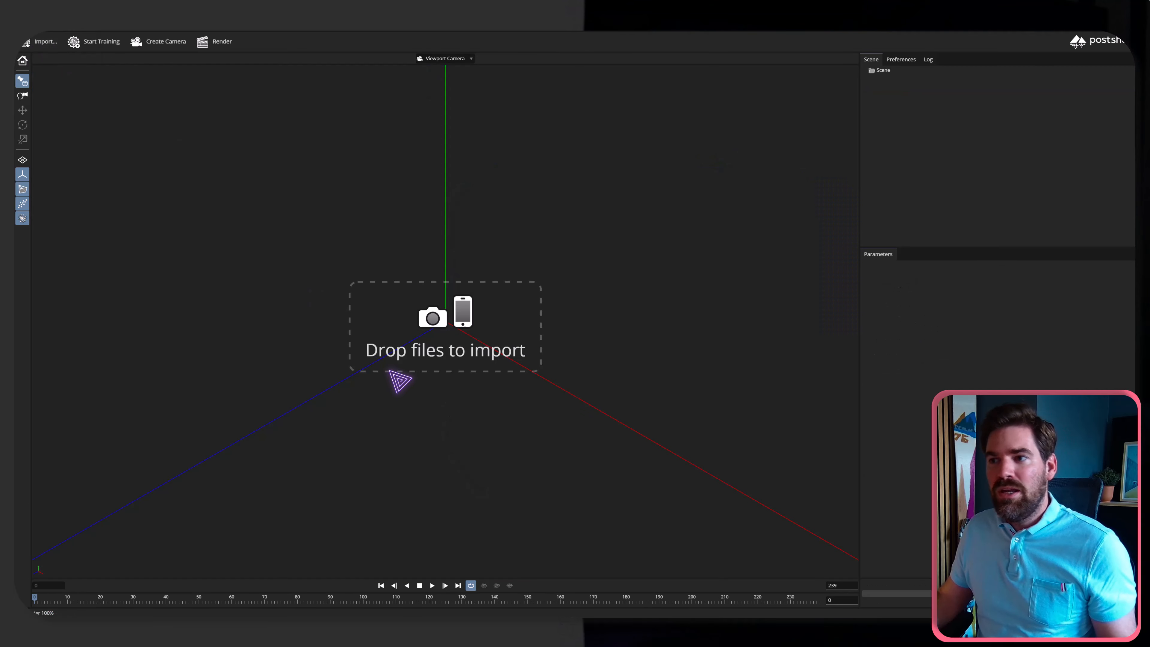
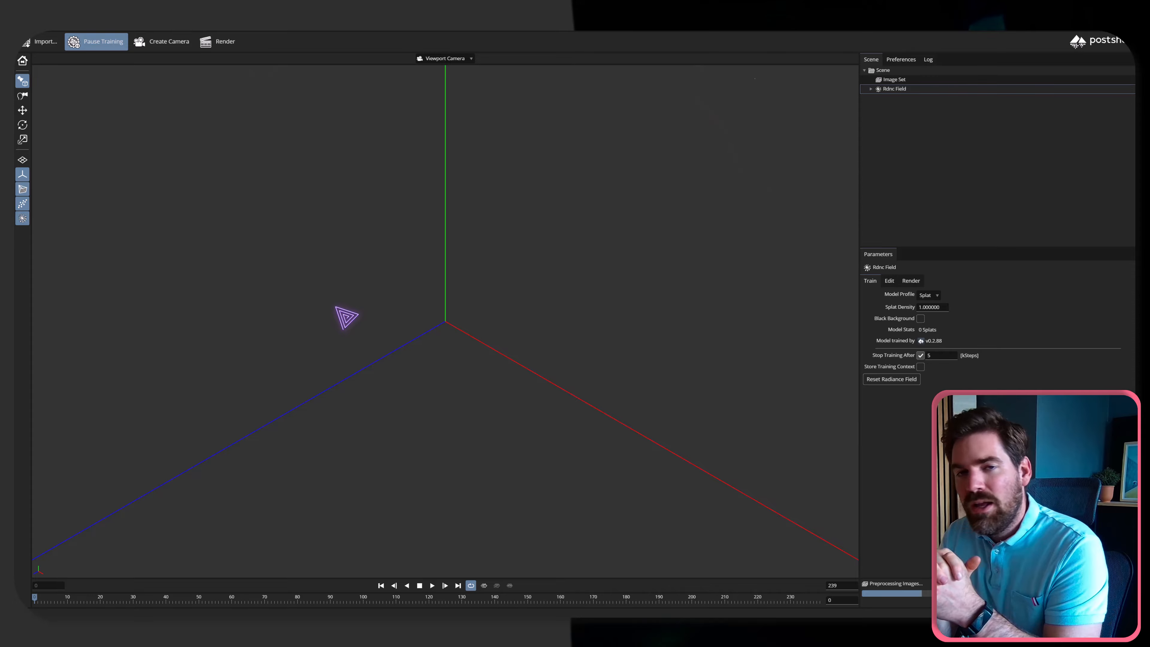
# Step: Examine the trained garden splat from several sides, including the swing frame, blue table and chairs, and stone house facade
pyautogui.scroll(3, 481, 378)
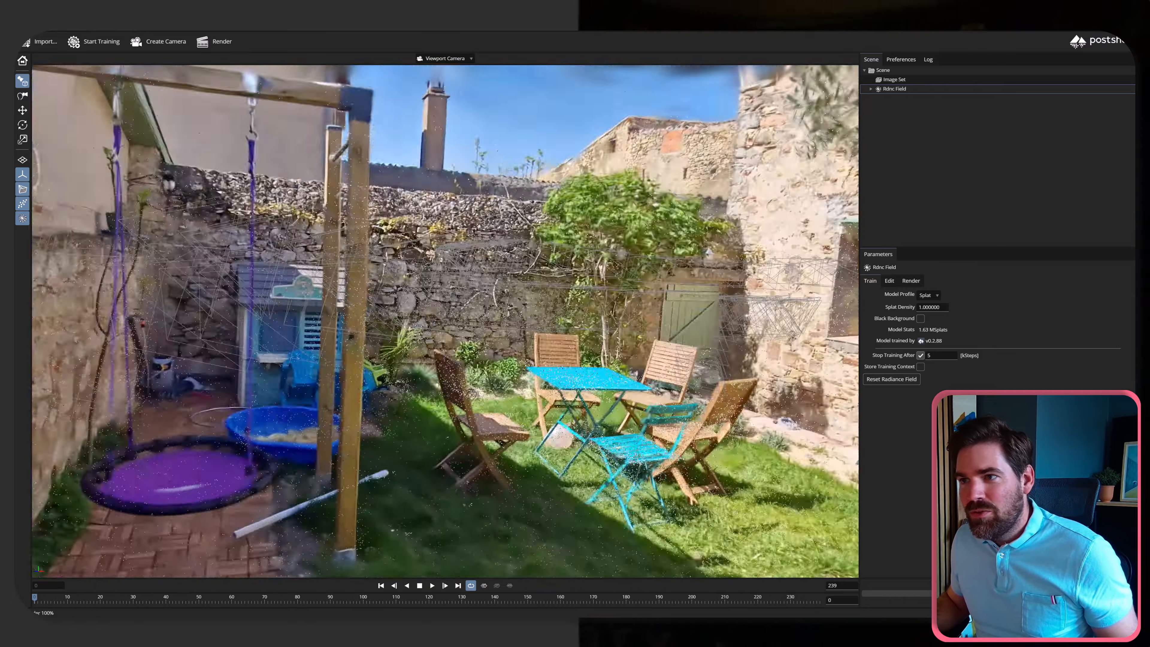
pyautogui.moveTo(498, 385); pyautogui.dragTo(673, 433)
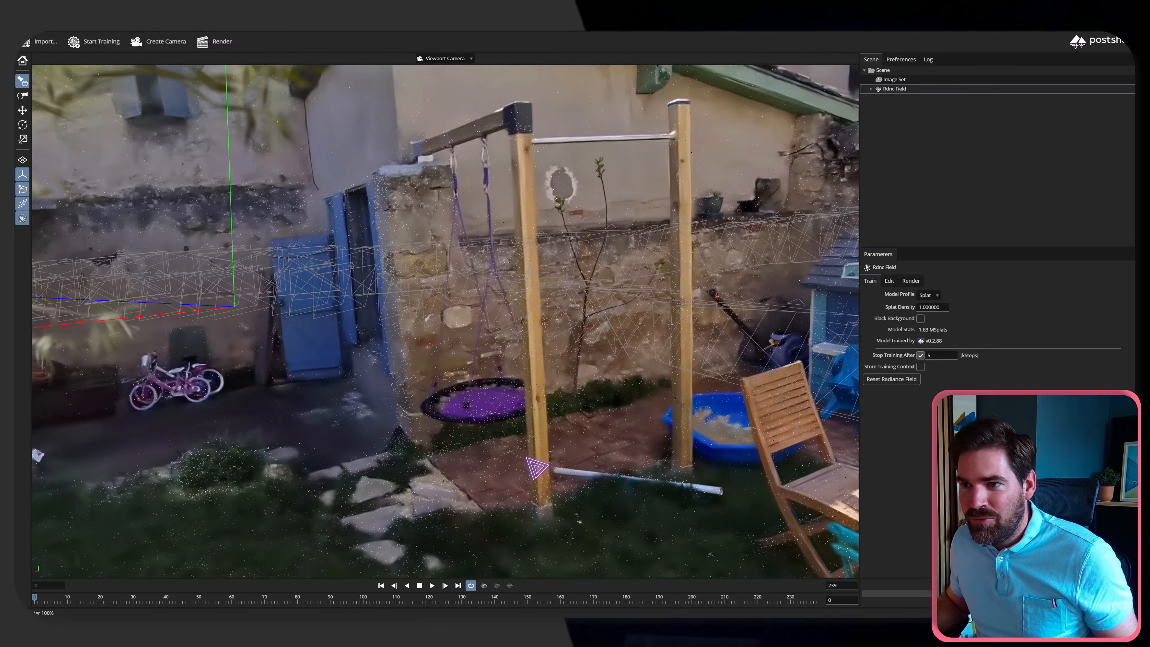
pyautogui.moveTo(526, 458); pyautogui.dragTo(531, 458)
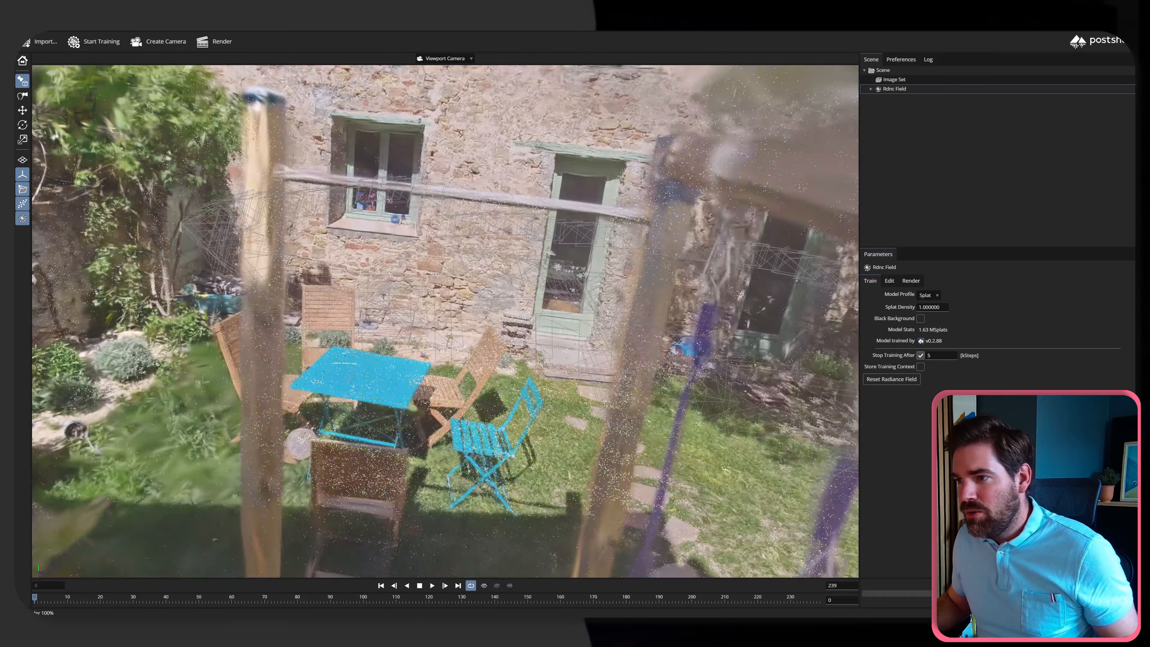
pyautogui.moveTo(742, 389); pyautogui.dragTo(565, 411)
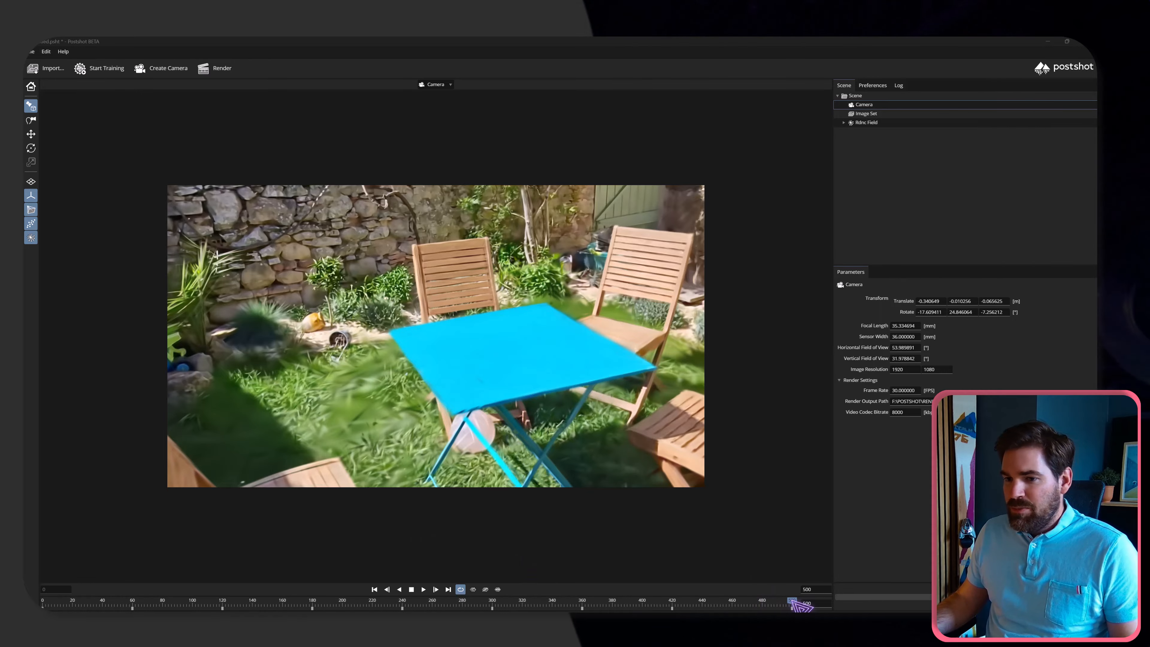
# Step: Scrub the 500-frame timeline to preview the garden camera animation and finish at its last frame
pyautogui.moveTo(284, 595); pyautogui.dragTo(62, 584)
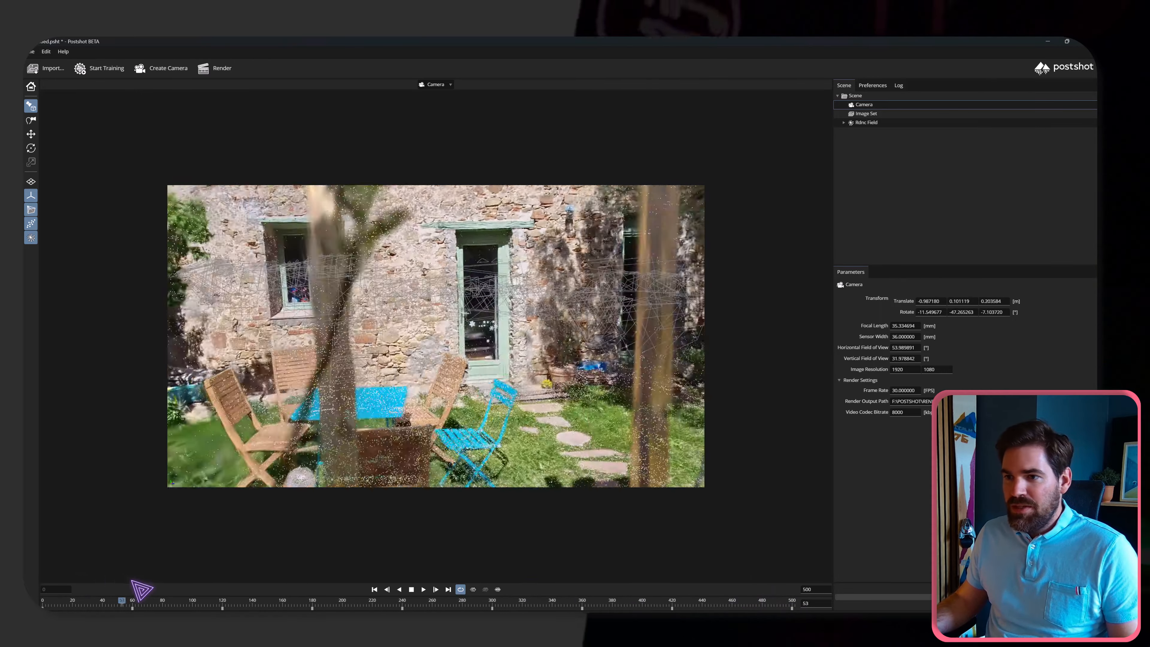
pyautogui.moveTo(138, 588); pyautogui.dragTo(668, 588)
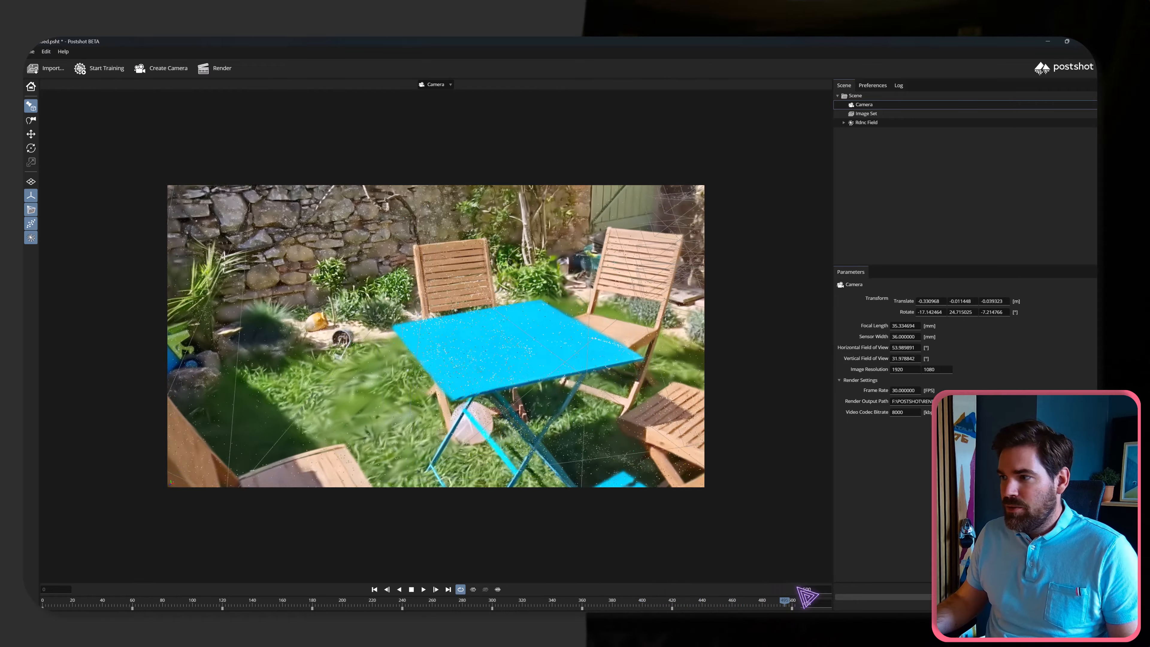
pyautogui.moveTo(797, 587); pyautogui.dragTo(808, 583)
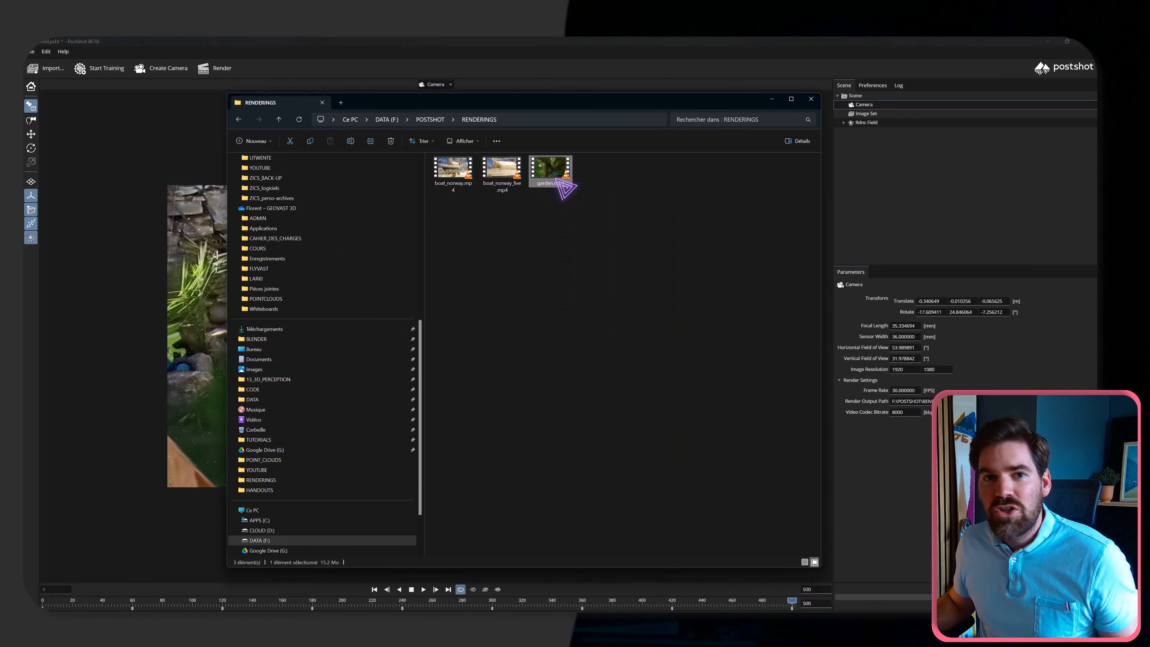
# Step: Play the rendered garden.mp4 from the RENDERINGS folder and close the video player
pyautogui.doubleClick(561, 183)
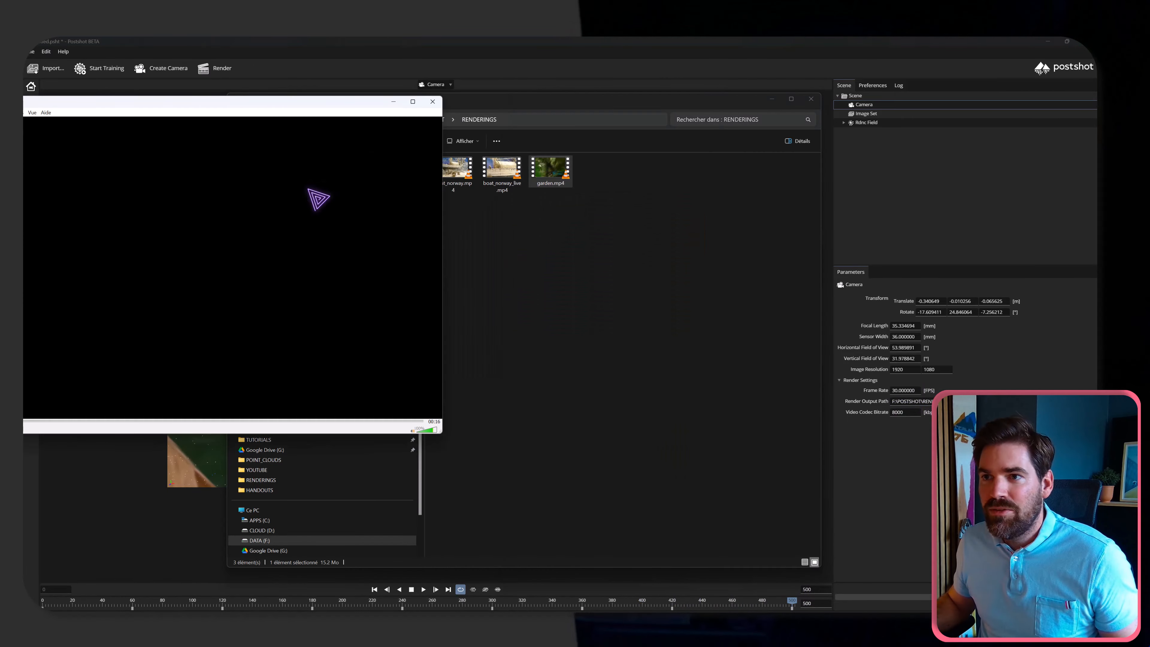
pyautogui.doubleClick(337, 272)
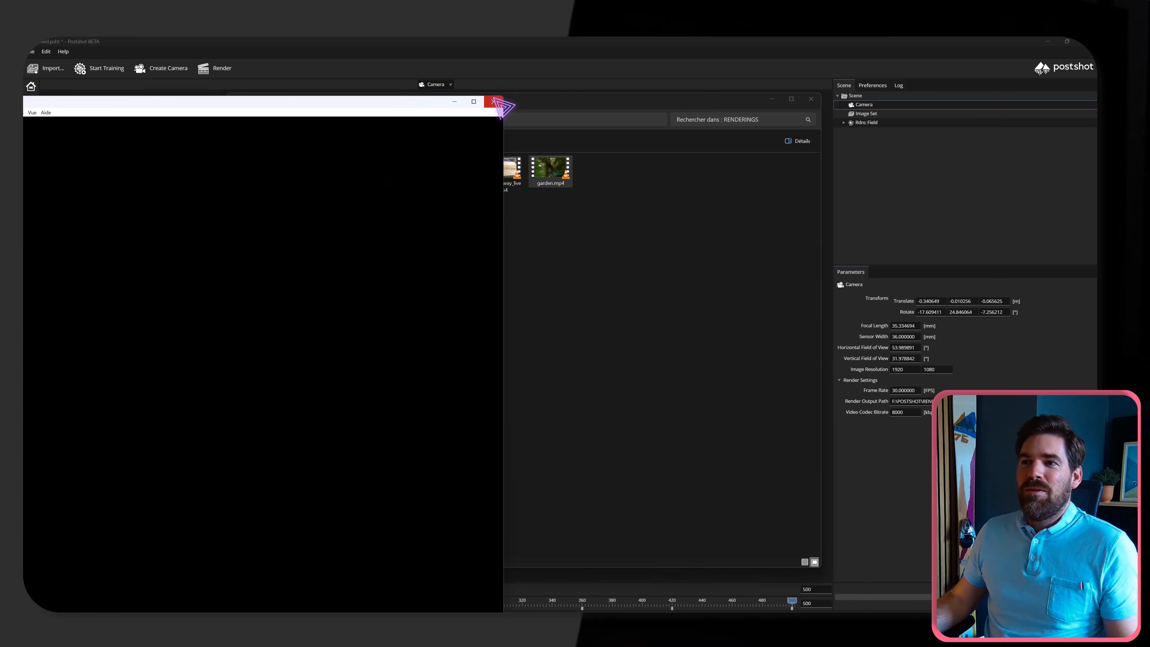
pyautogui.click(494, 101)
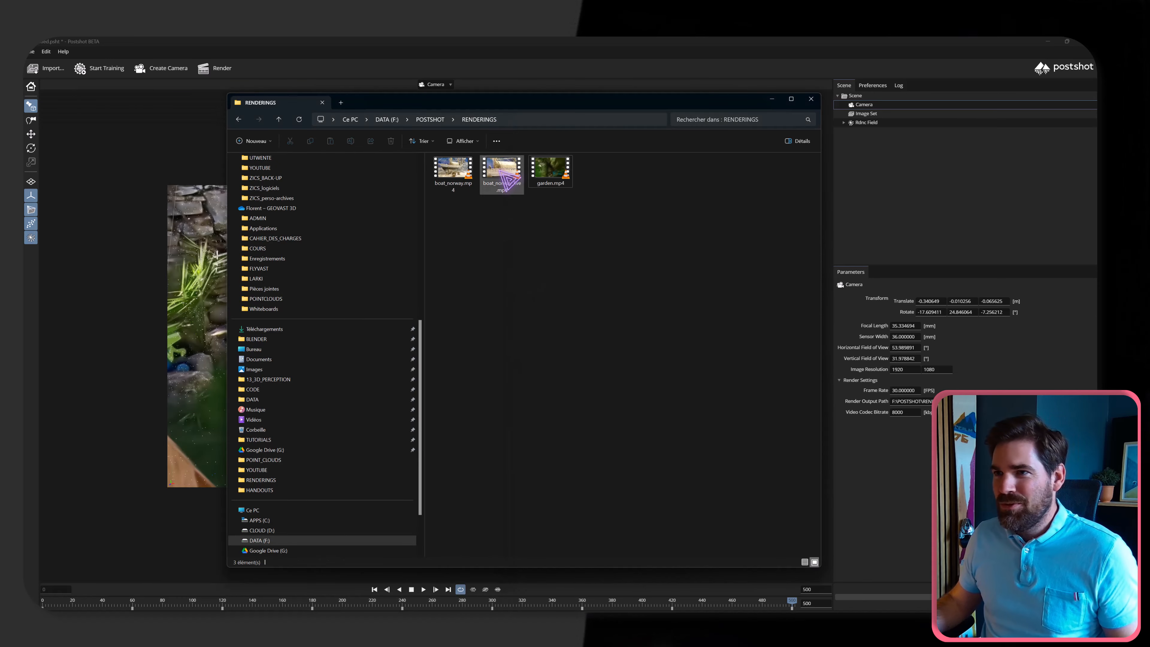
# Step: Find CloudCompare through the system search and launch it
pyautogui.doubleClick(449, 174)
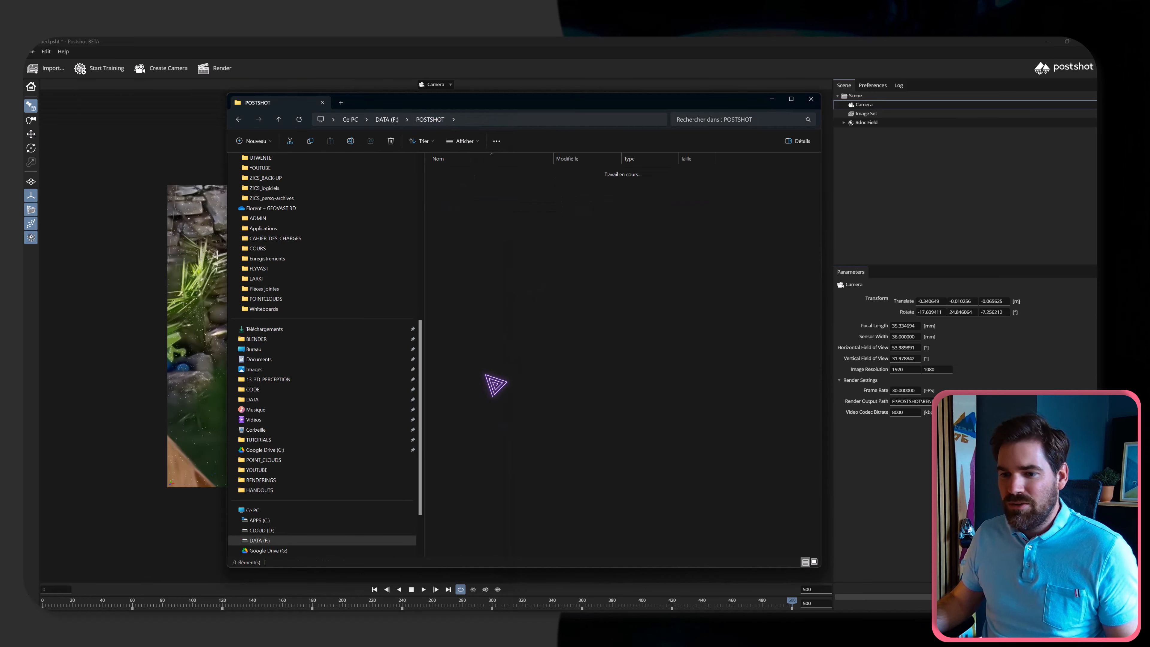
pyautogui.press('super')
pyautogui.write('cloudCompare')
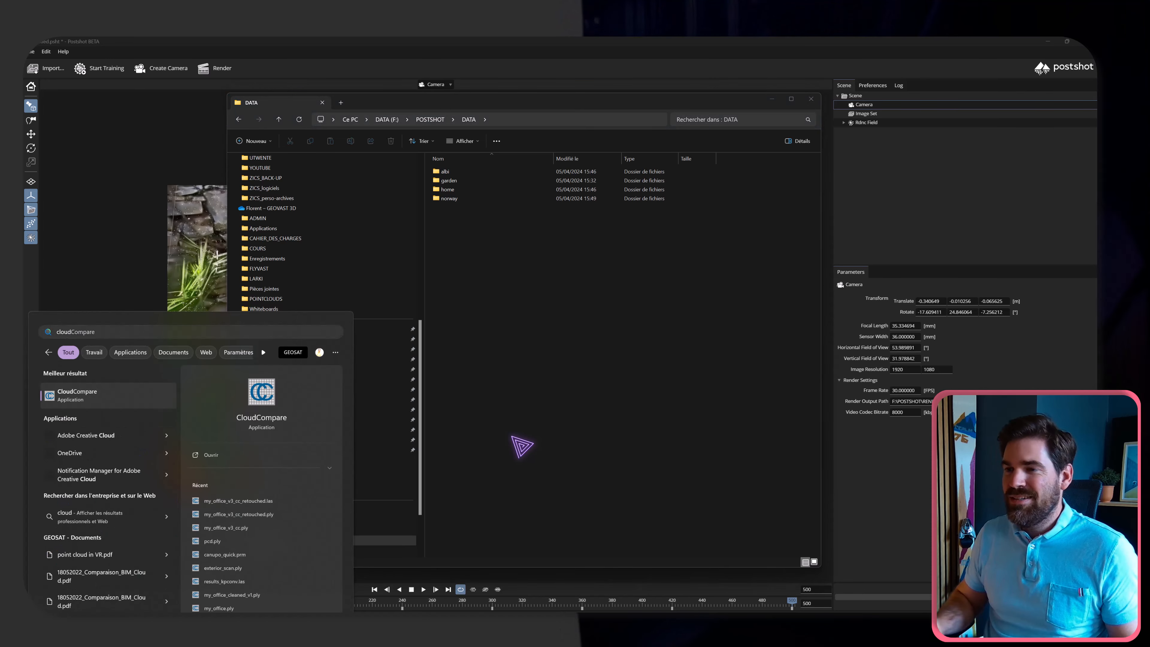
pyautogui.press('Return')
# Step: Open the POINT_CLOUDS folder inside POSTSHOT and load house_garden.ply into CloudCompare, minimizing the file browser
pyautogui.hotkey('alt', 'Left')
pyautogui.doubleClick(452, 180)
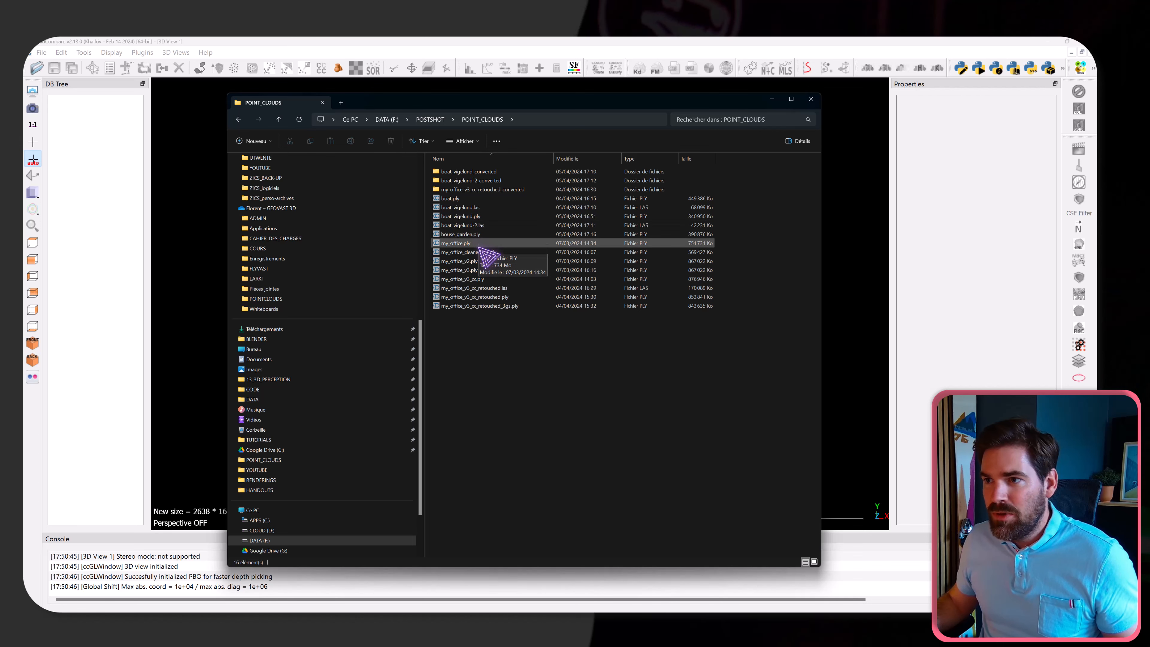
pyautogui.click(454, 235)
pyautogui.moveTo(454, 245); pyautogui.dragTo(205, 264)
pyautogui.click(771, 99)
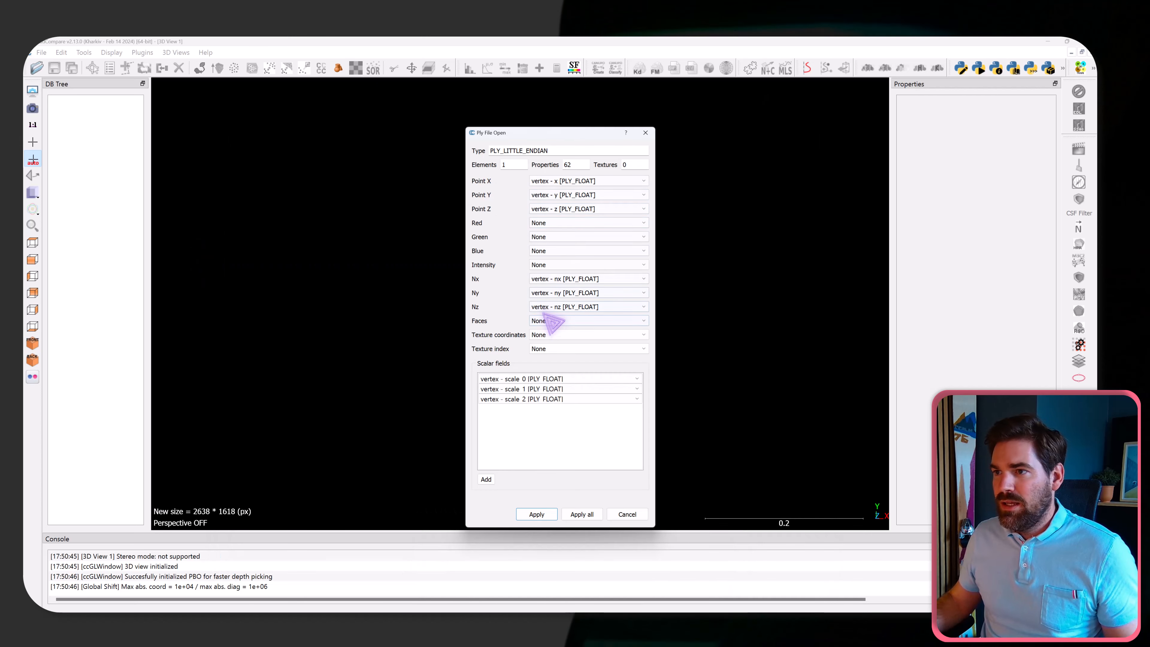
# Step: Map red, green and blue to f_dc_0, f_dc_1 and f_dc_2 and import the PLY with these settings applied to all
pyautogui.click(552, 224)
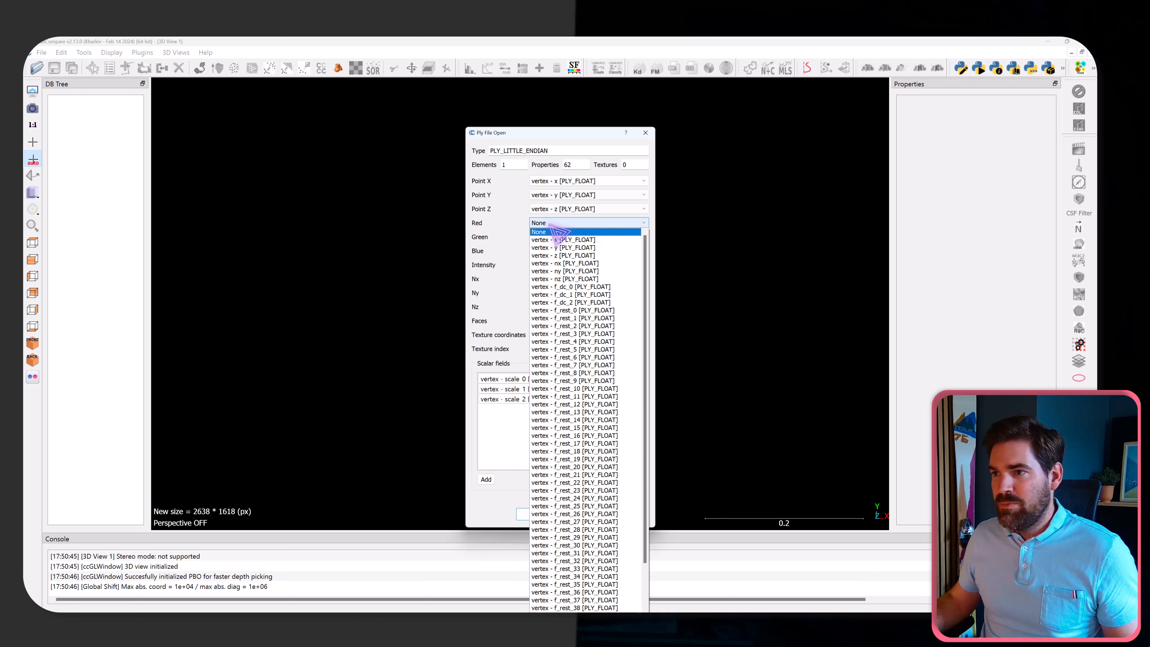
pyautogui.click(556, 287)
pyautogui.click(559, 237)
pyautogui.click(562, 308)
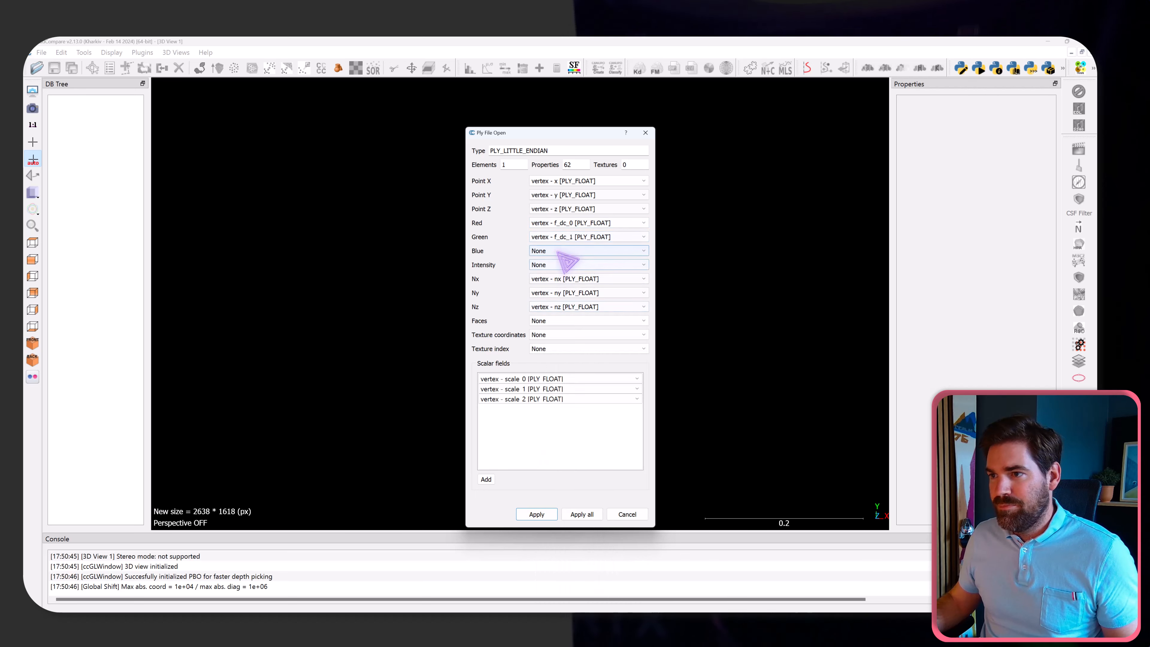
pyautogui.click(561, 251)
pyautogui.click(572, 327)
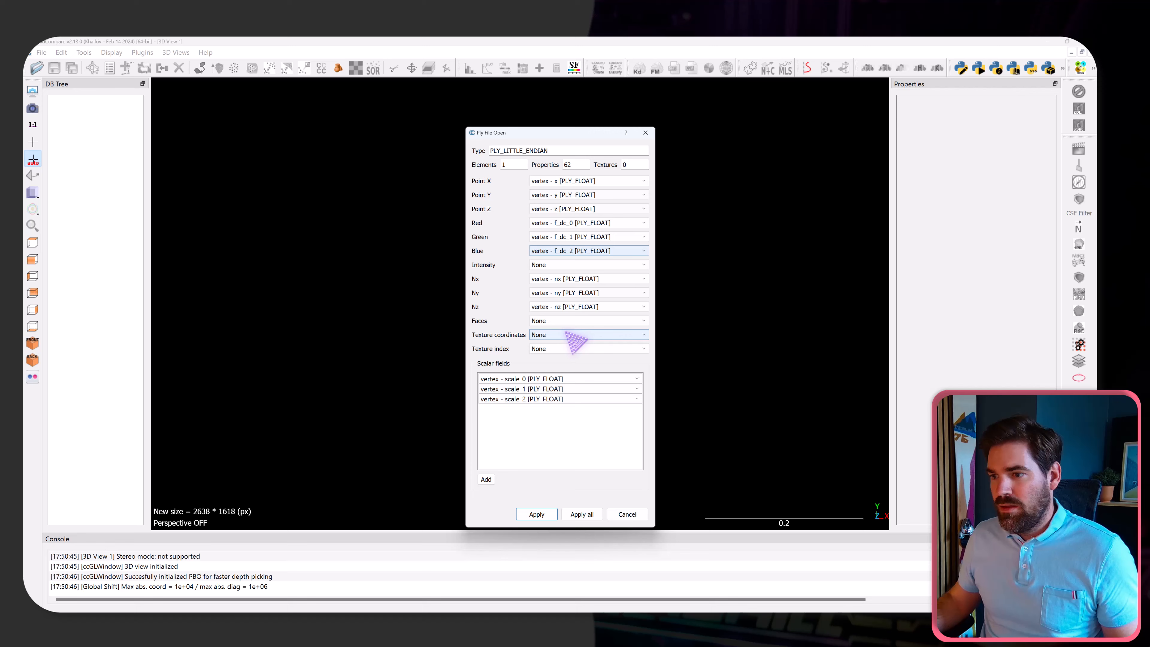
pyautogui.click(582, 515)
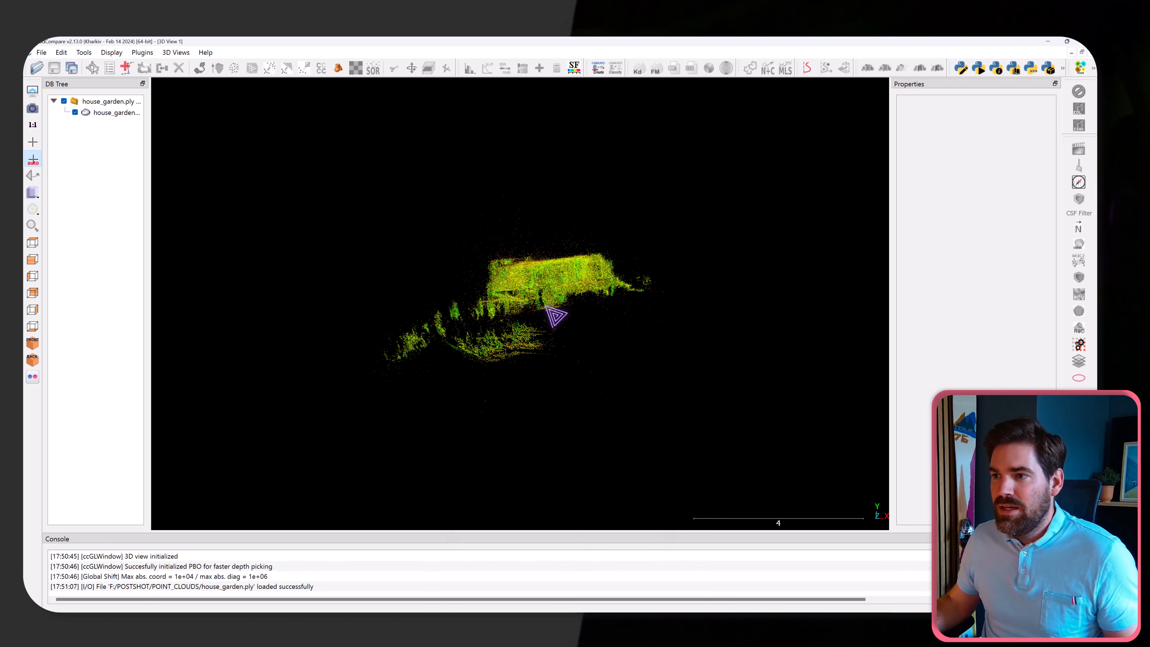
# Step: Display the house_garden cloud with its RGB colors instead of the scalar field
pyautogui.scroll(10, 547, 306)
pyautogui.scroll(-2, 548, 300)
pyautogui.moveTo(564, 294); pyautogui.dragTo(208, 241)
pyautogui.scroll(4, 539, 317)
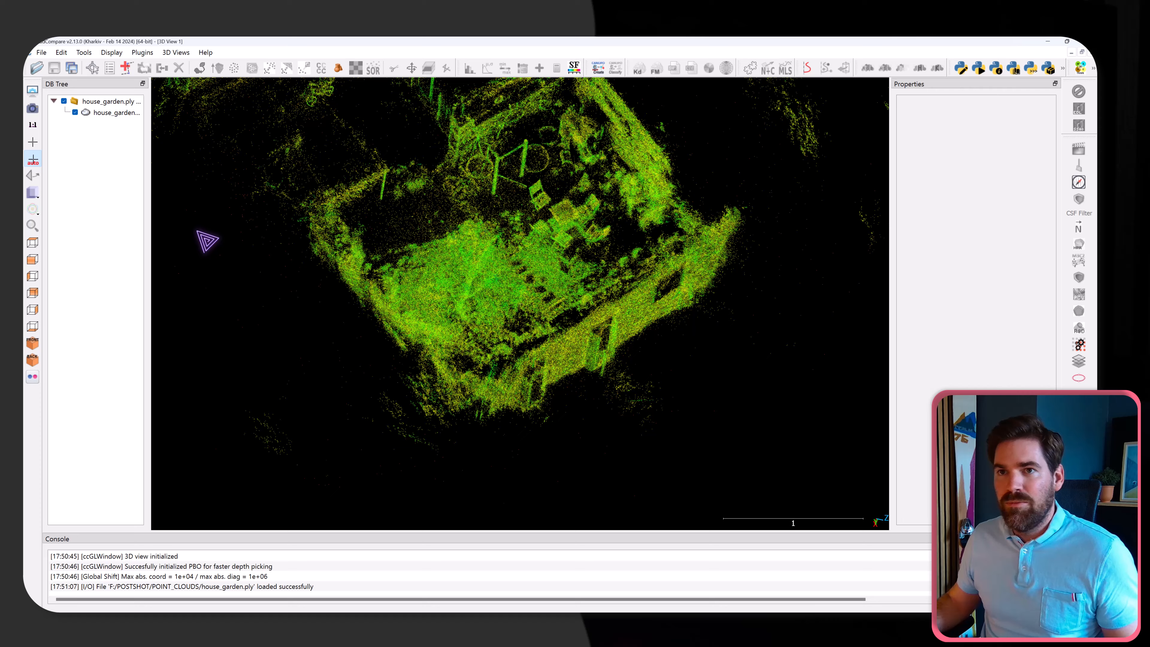
pyautogui.click(112, 114)
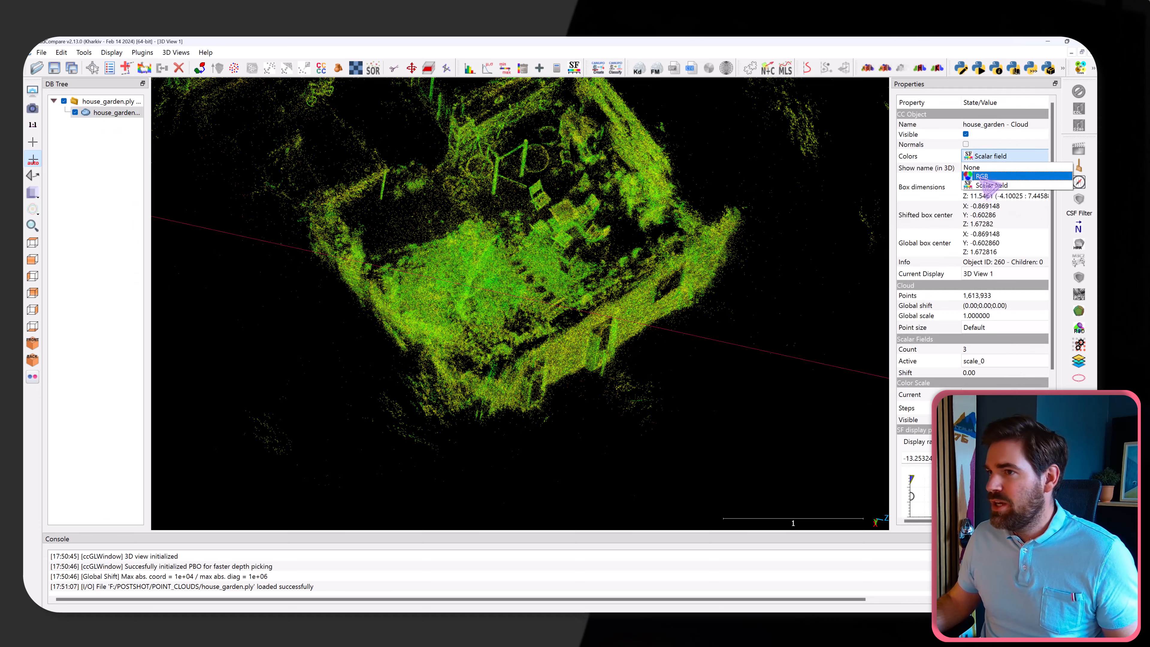
pyautogui.click(980, 176)
# Step: Examine the RGB-colored garden cloud from several angles, around the house facade, tree, table and chairs
pyautogui.scroll(5, 643, 374)
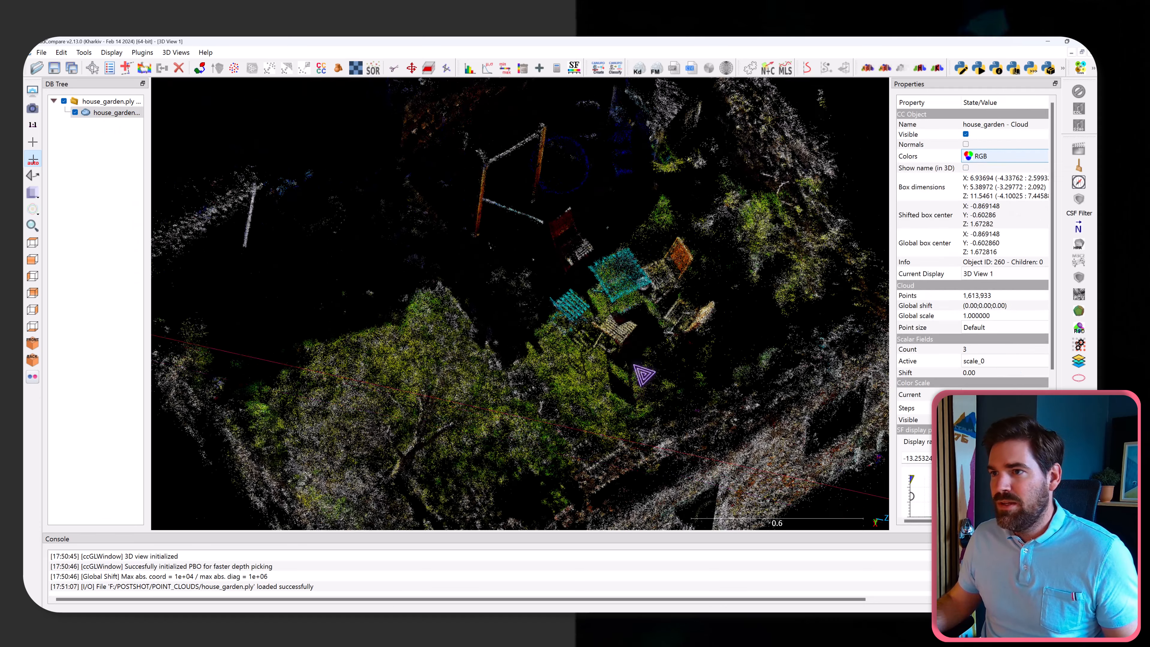
pyautogui.moveTo(643, 374); pyautogui.dragTo(676, 257)
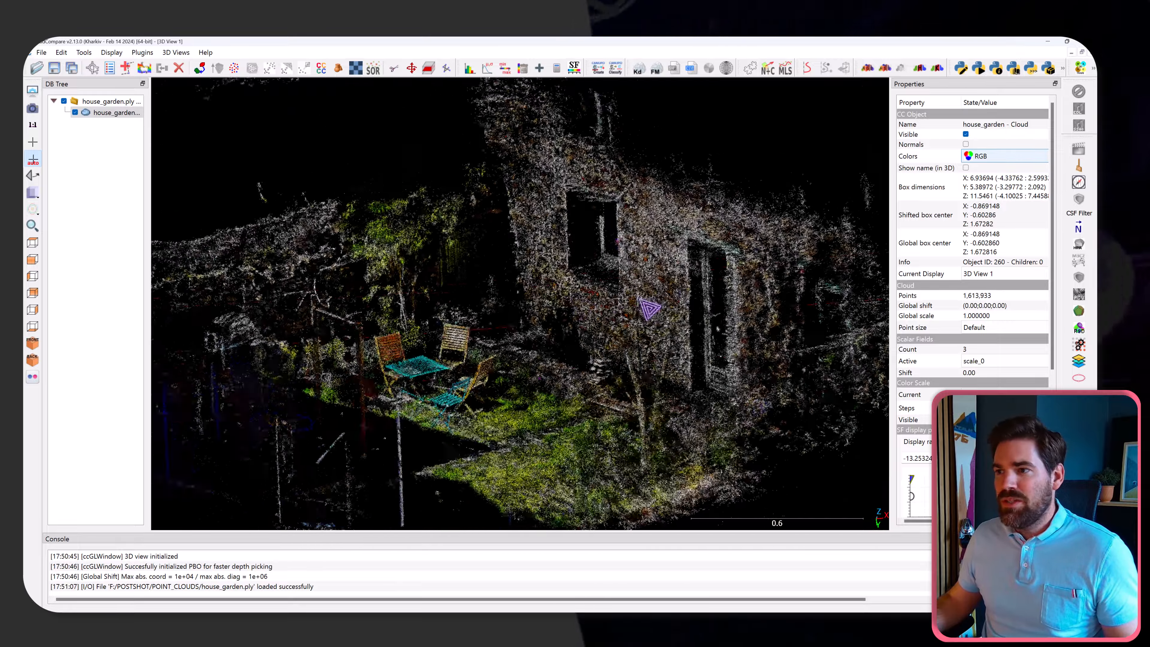
pyautogui.moveTo(642, 299); pyautogui.dragTo(719, 330)
pyautogui.scroll(10, 574, 358)
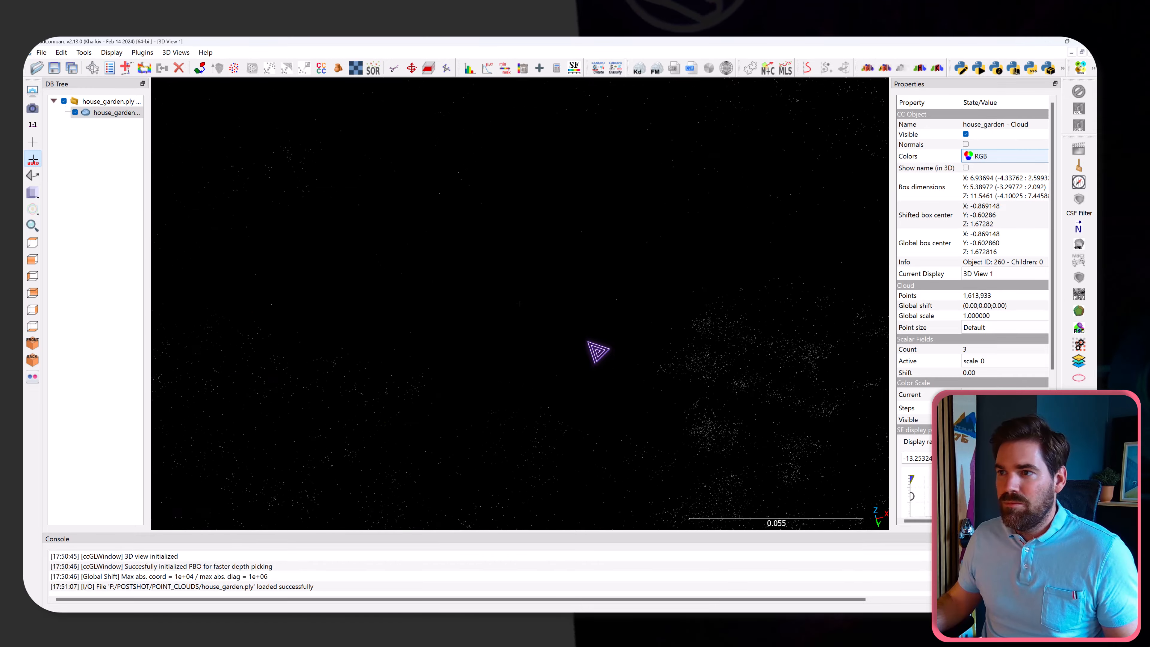
pyautogui.scroll(-10, 601, 346)
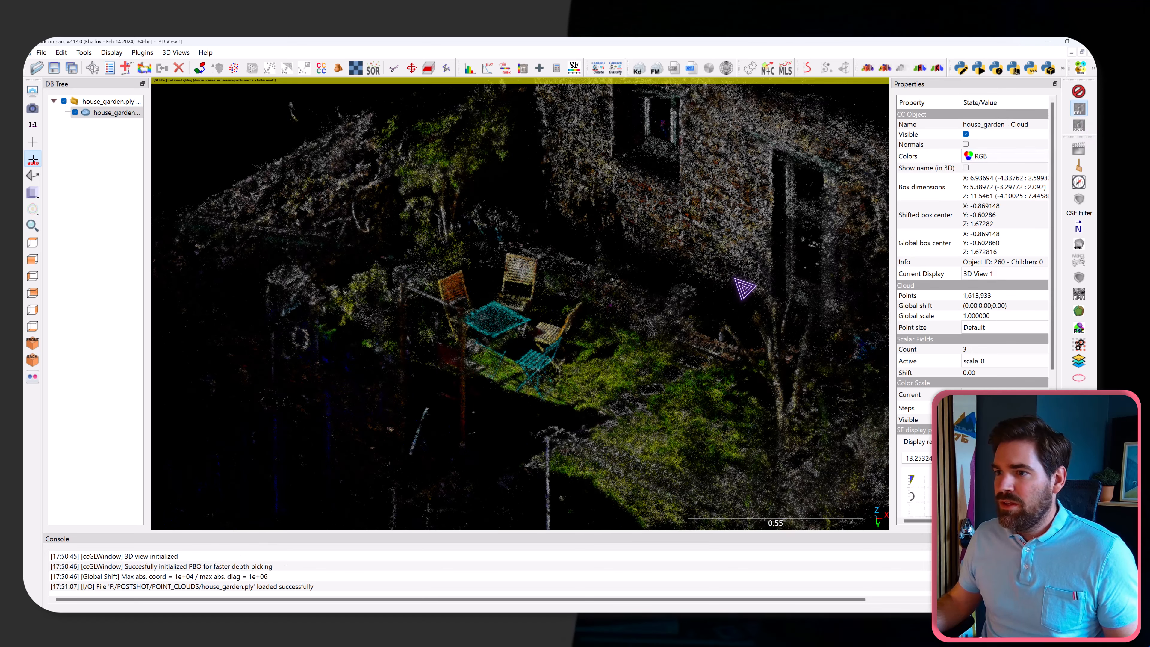
pyautogui.moveTo(745, 288); pyautogui.dragTo(698, 338)
pyautogui.scroll(-7, 623, 341)
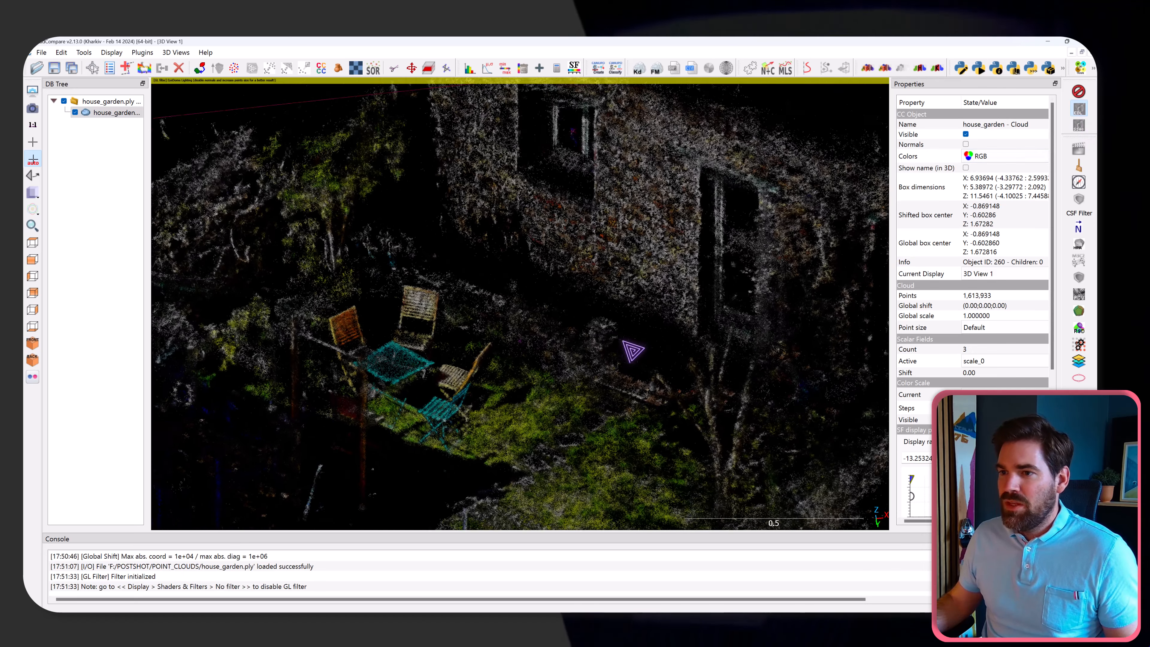
pyautogui.moveTo(621, 343); pyautogui.dragTo(543, 351)
pyautogui.scroll(4, 553, 362)
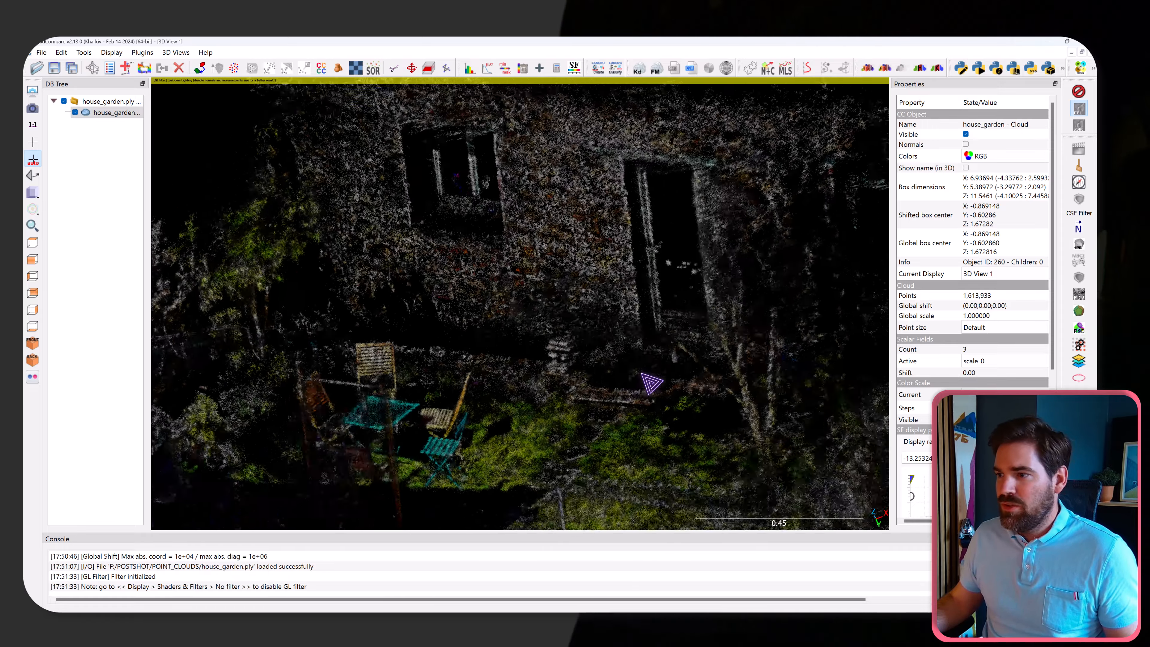
pyautogui.moveTo(652, 383); pyautogui.dragTo(627, 343)
pyautogui.moveTo(658, 368); pyautogui.dragTo(600, 241, button='right')
pyautogui.moveTo(600, 242); pyautogui.dragTo(659, 316)
pyautogui.scroll(-5, 658, 323)
pyautogui.moveTo(610, 313); pyautogui.dragTo(583, 377, button='right')
pyautogui.scroll(6, 580, 380)
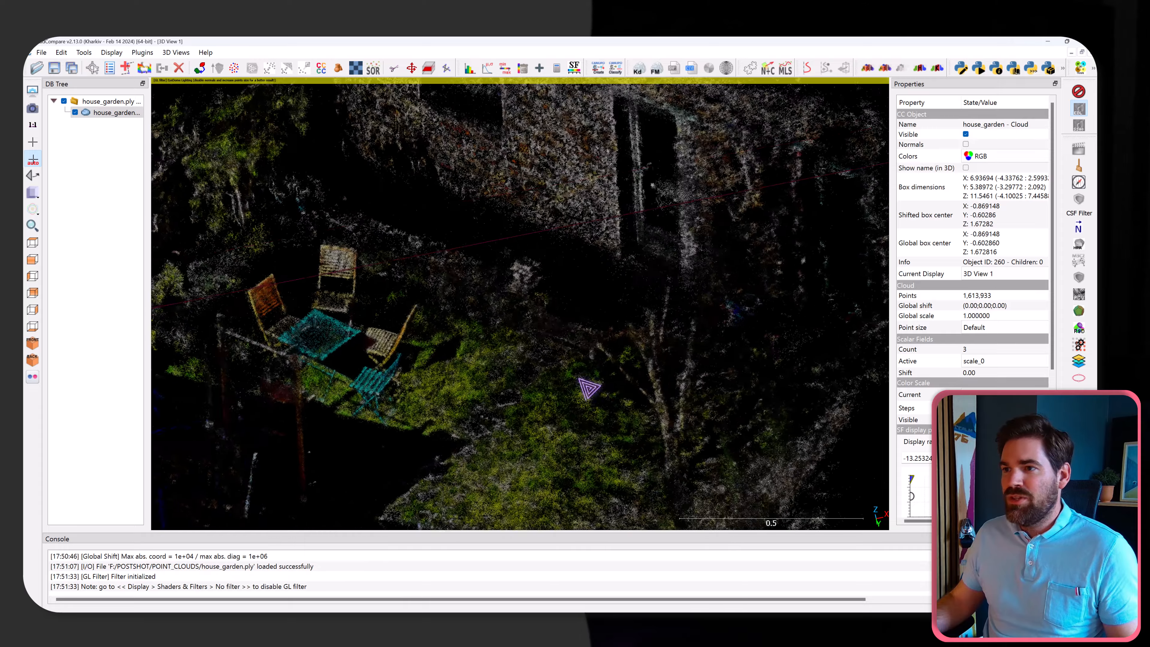
pyautogui.moveTo(580, 380); pyautogui.dragTo(611, 383)
pyautogui.moveTo(570, 321); pyautogui.dragTo(596, 389, button='right')
pyautogui.moveTo(596, 389); pyautogui.dragTo(652, 280)
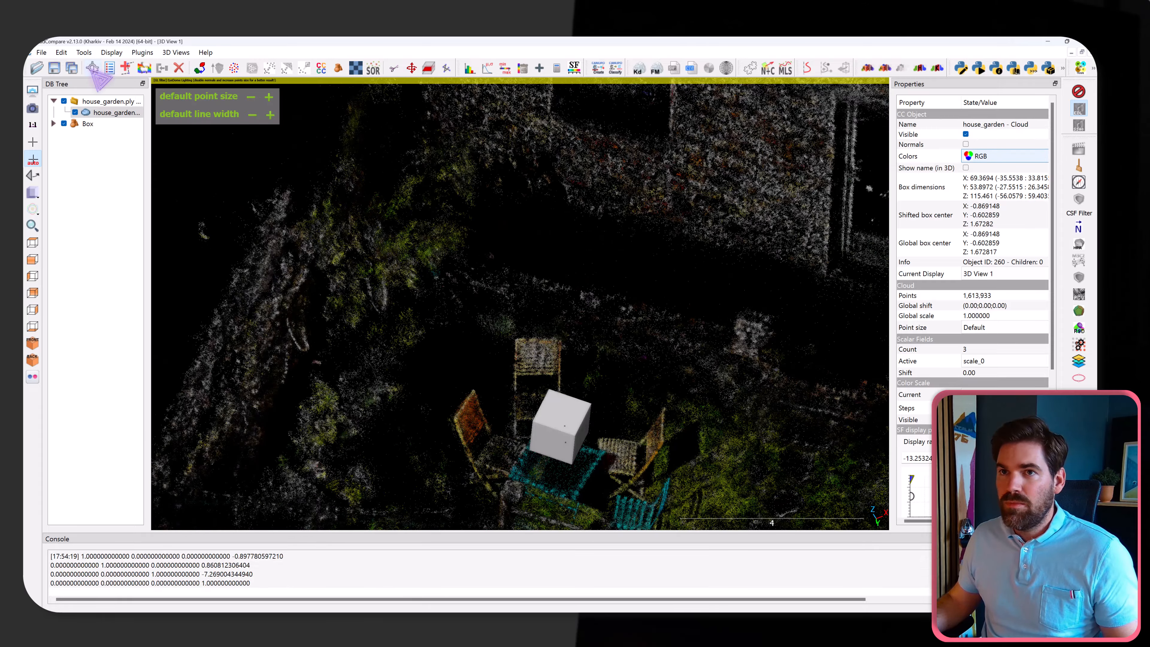
# Step: Measure the house window's width between its two lower corners and leave point picking
pyautogui.click(91, 69)
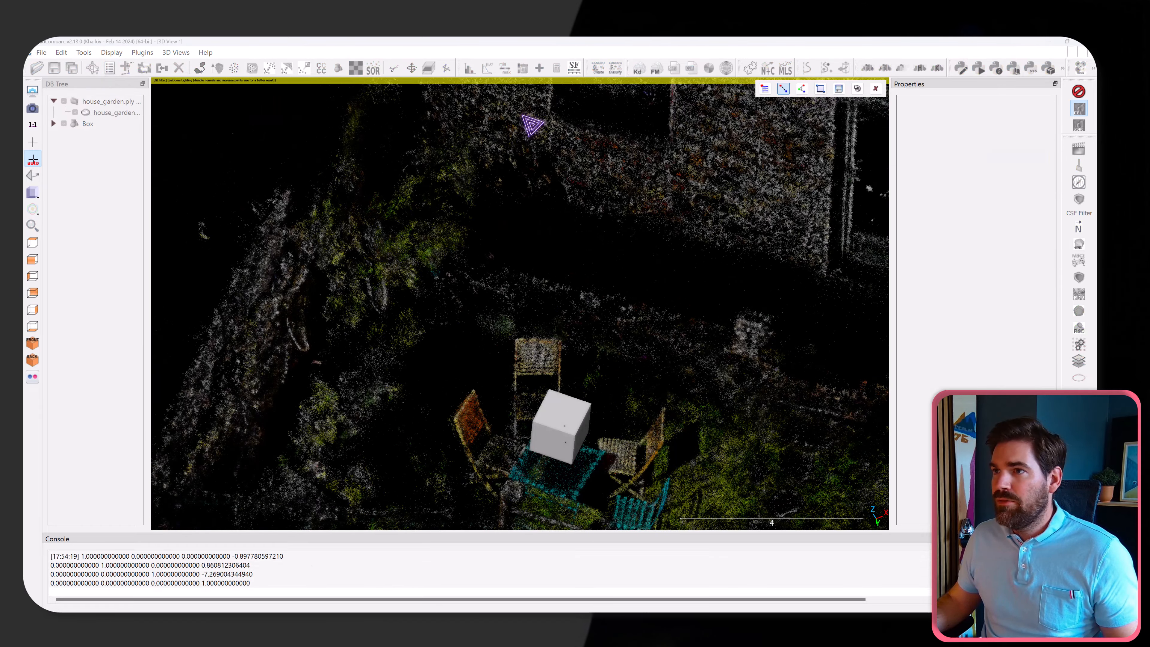
pyautogui.click(670, 139)
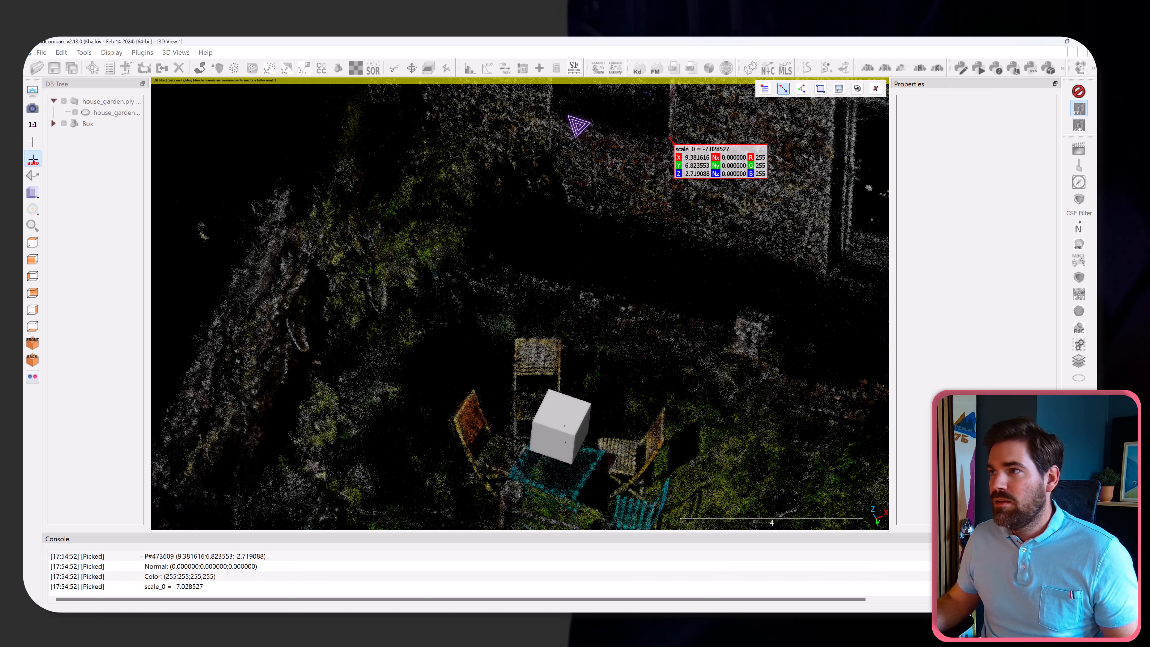
pyautogui.click(548, 113)
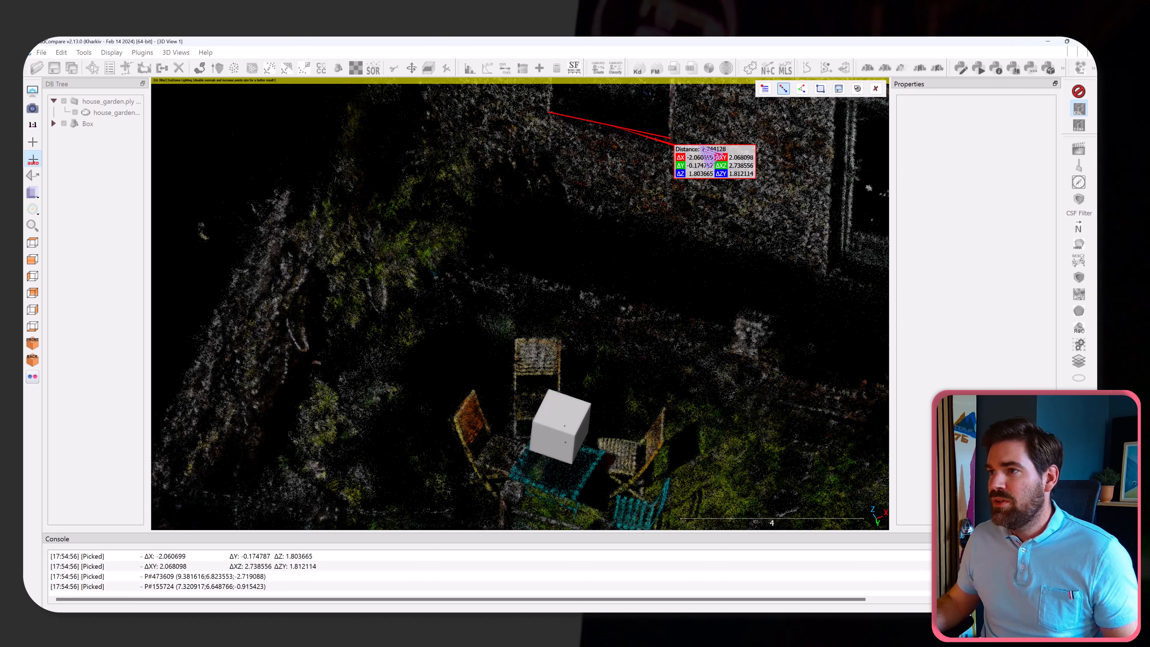
pyautogui.click(876, 88)
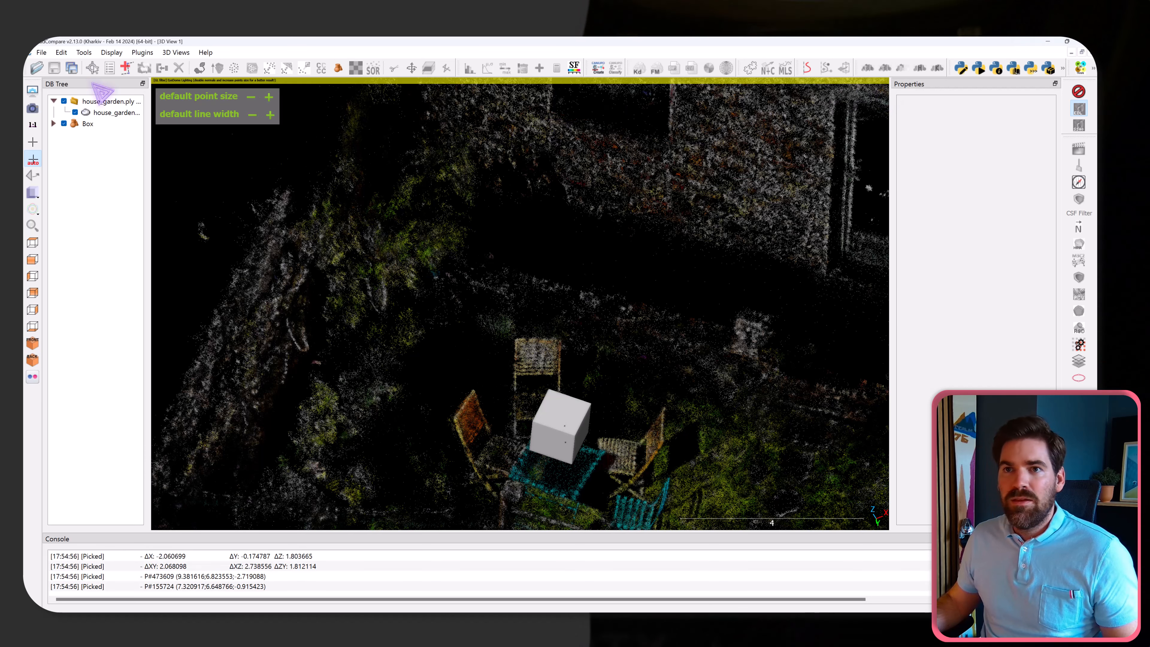
# Step: Scale the house_garden cloud by 0.5 in all dimensions, keeping it in place and rescaling the global shift
pyautogui.click(111, 112)
pyautogui.click(61, 52)
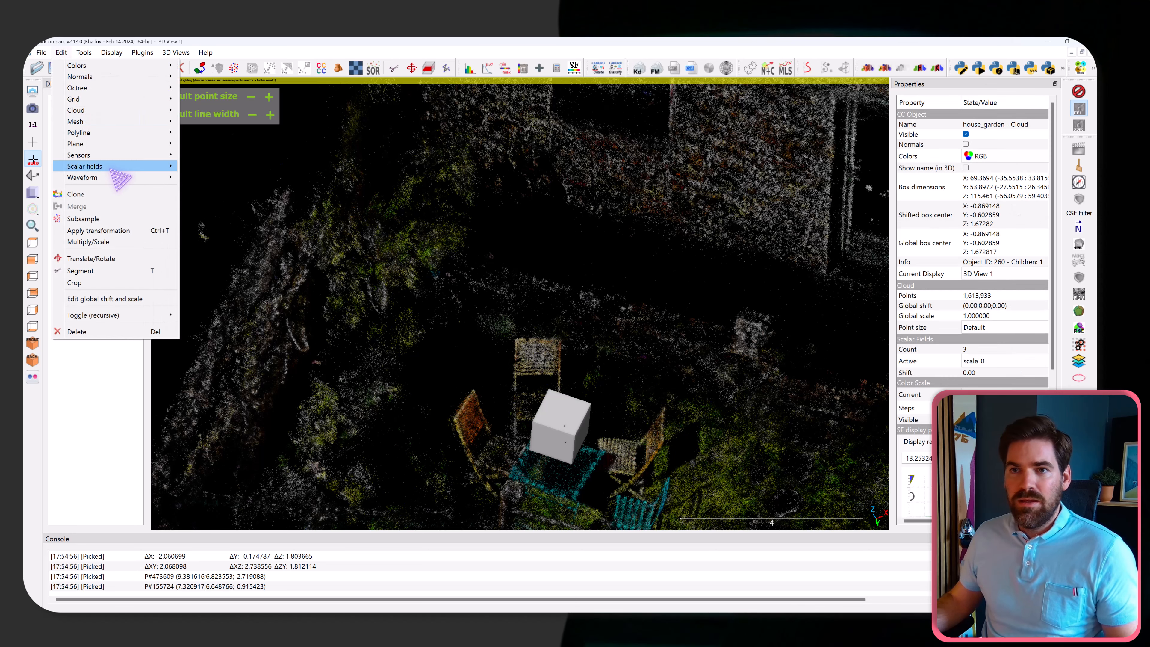
pyautogui.click(113, 241)
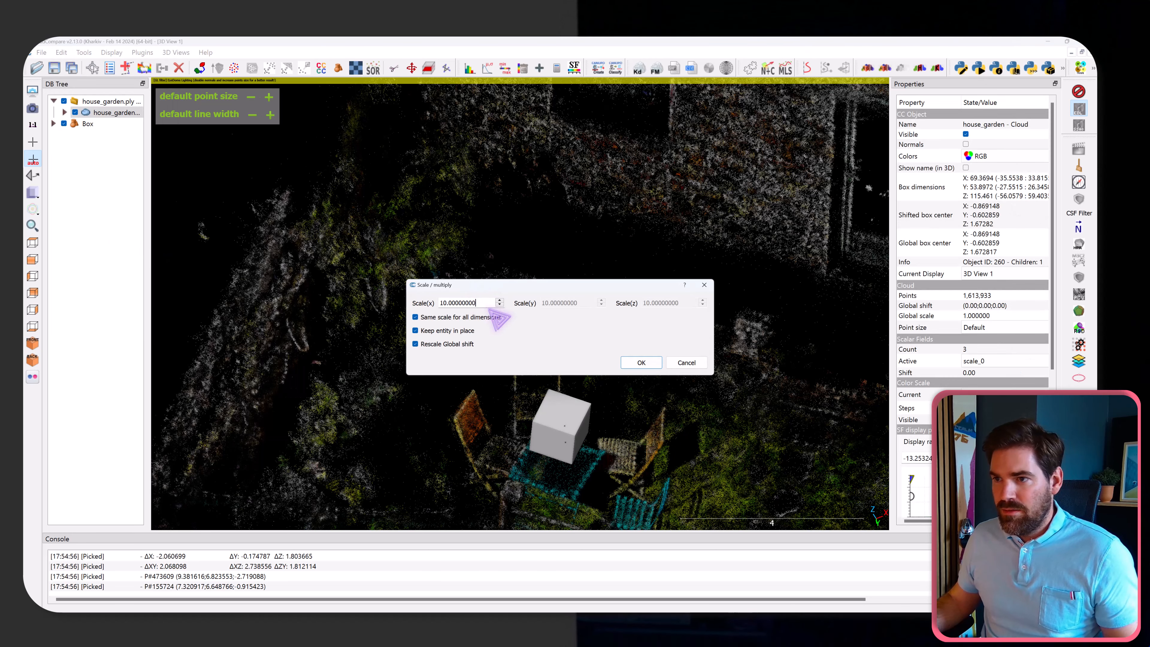
pyautogui.doubleClick(487, 301)
pyautogui.write('0.5')
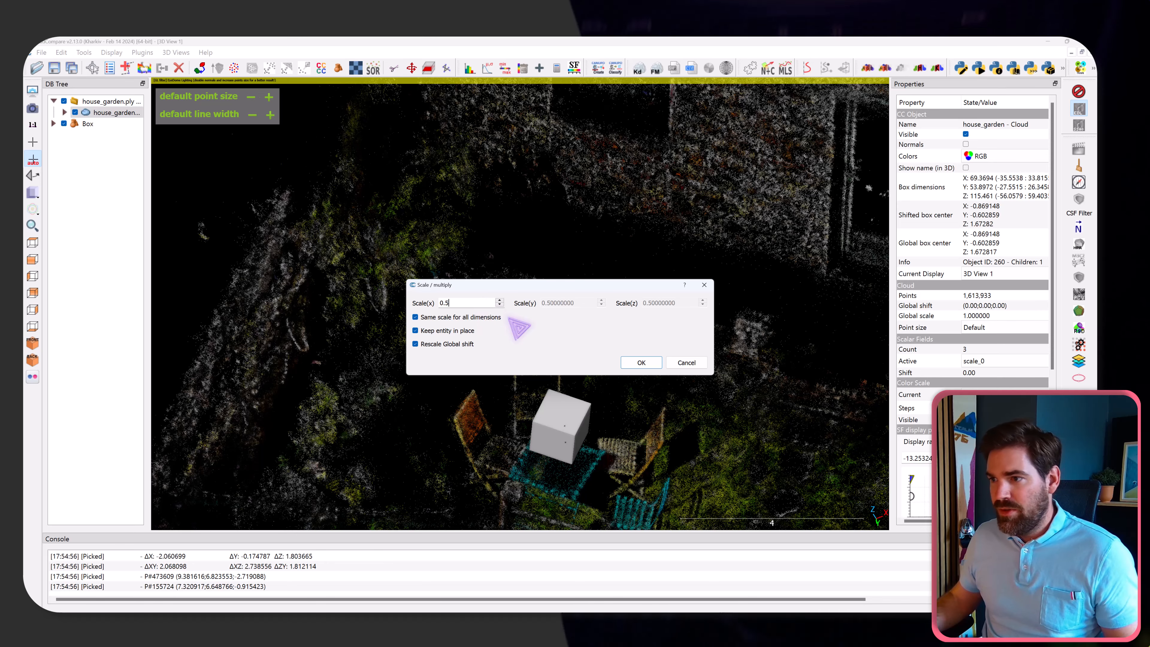
pyautogui.click(648, 367)
# Step: Measure the edge of the blue garden table between two of its corners and leave point picking
pyautogui.moveTo(529, 298); pyautogui.dragTo(622, 480, button='right')
pyautogui.scroll(8, 523, 273)
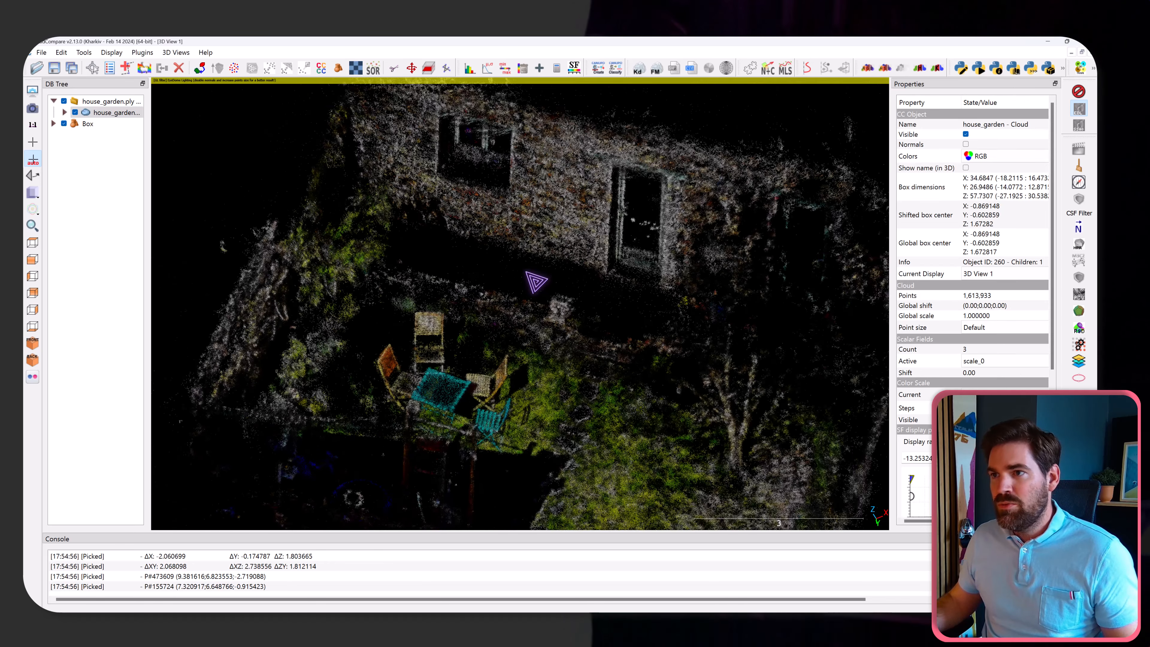
pyautogui.moveTo(562, 357); pyautogui.dragTo(567, 331, button='right')
pyautogui.scroll(3, 564, 335)
pyautogui.moveTo(446, 423); pyautogui.dragTo(561, 358, button='right')
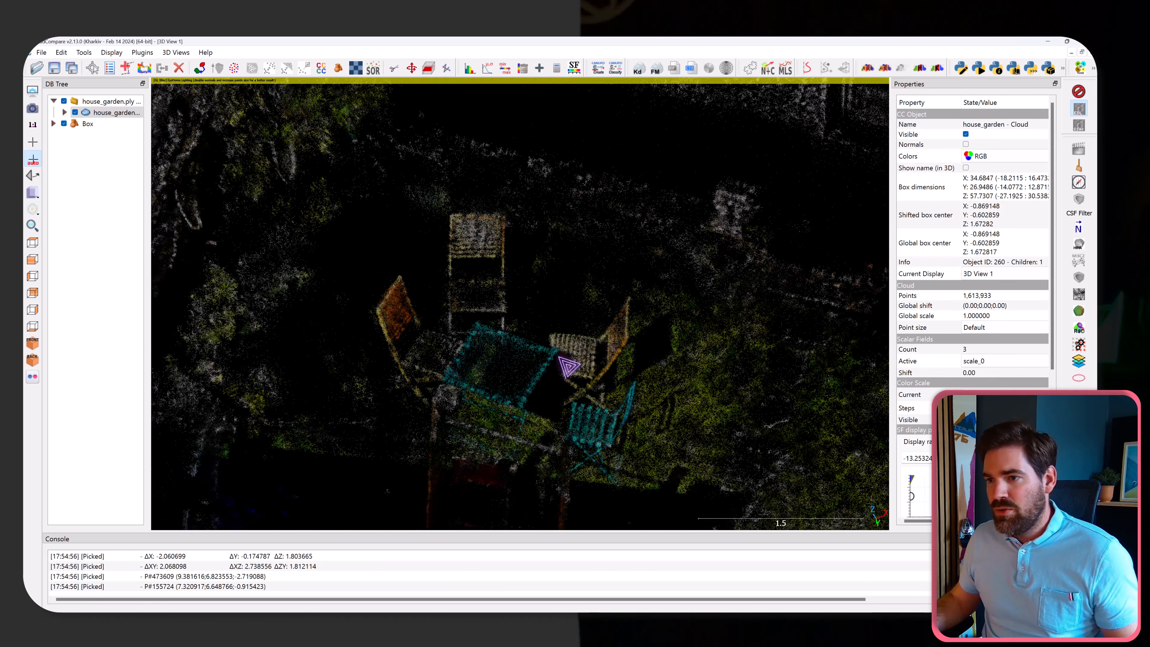
pyautogui.scroll(5, 557, 364)
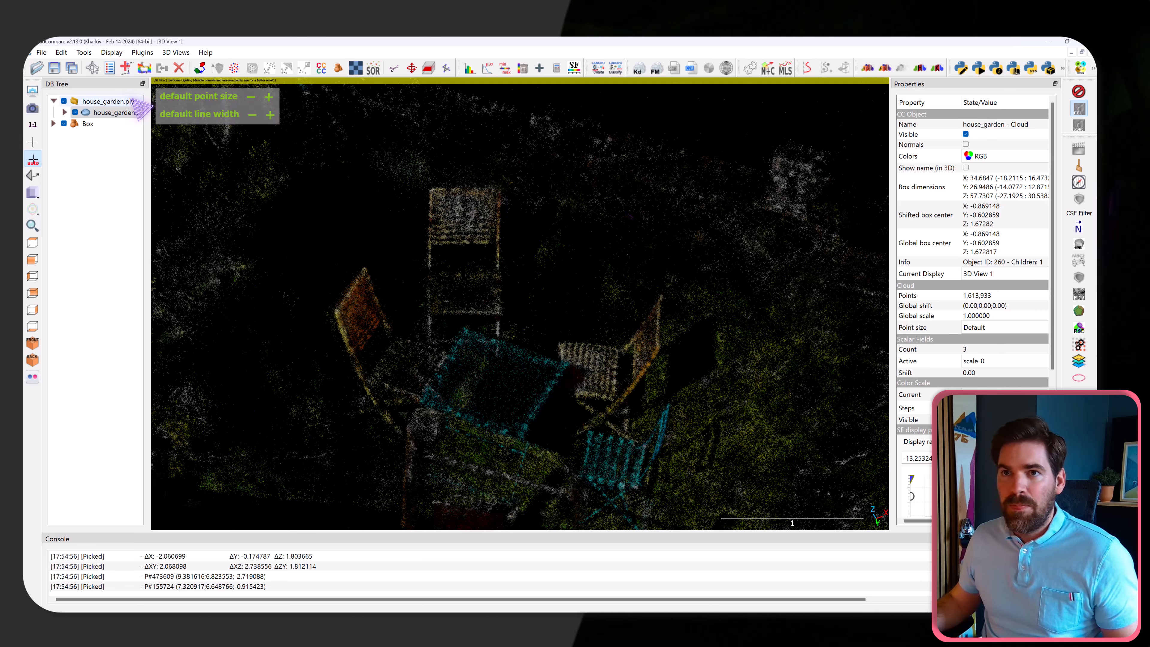
pyautogui.click(108, 68)
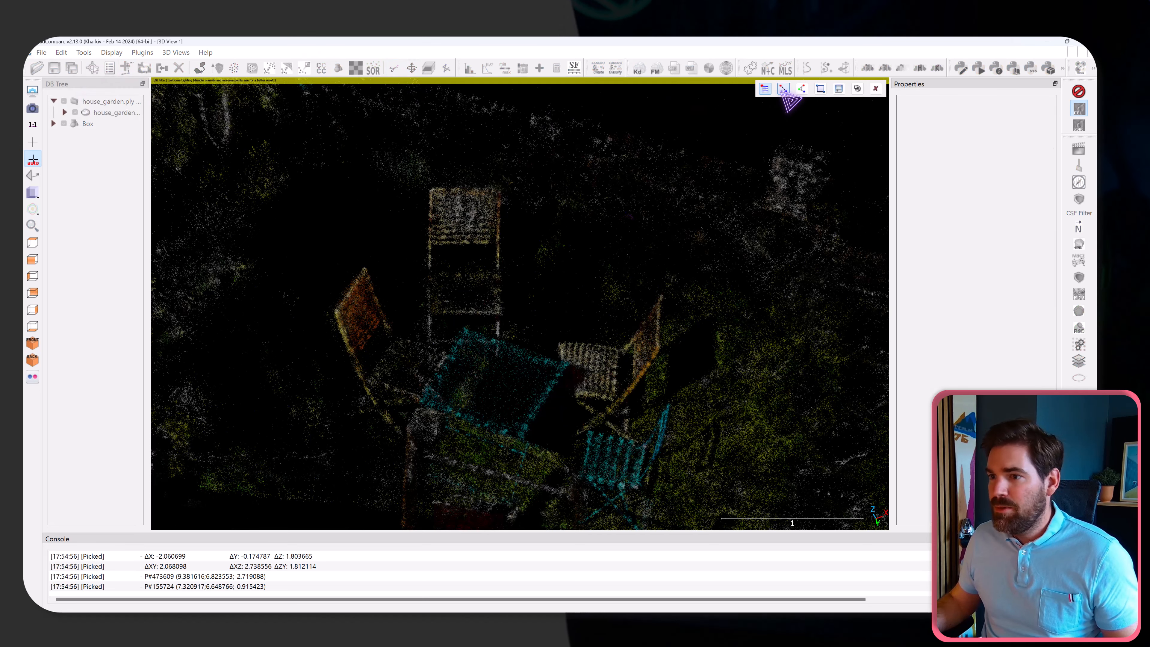
pyautogui.click(569, 364)
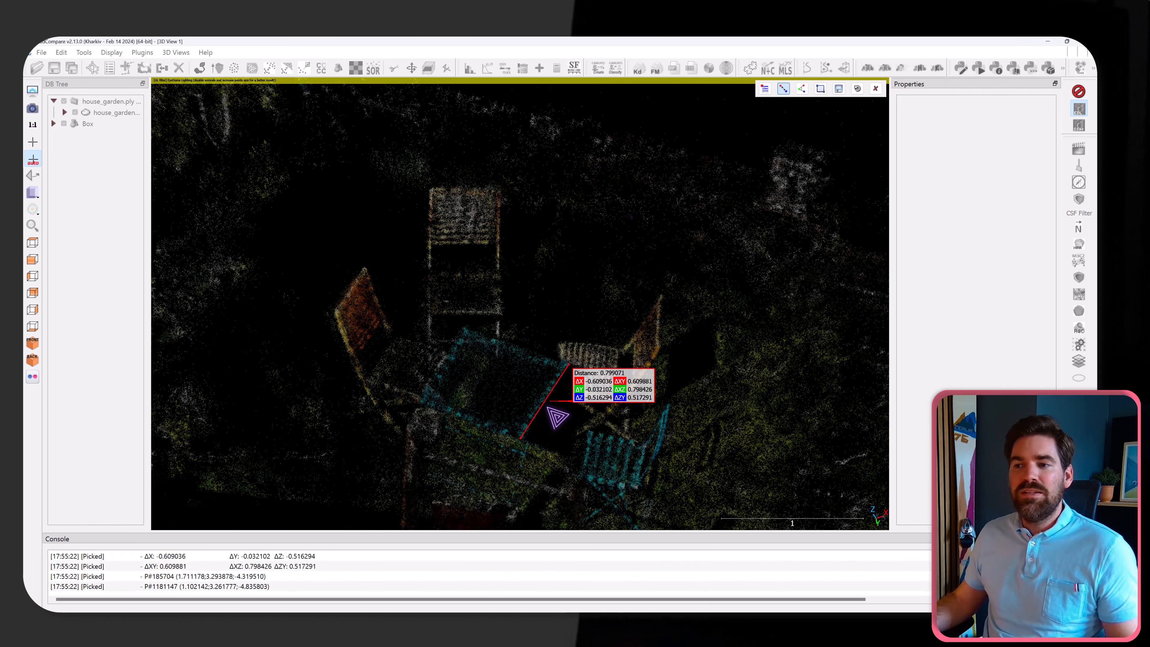
pyautogui.scroll(-10, 558, 417)
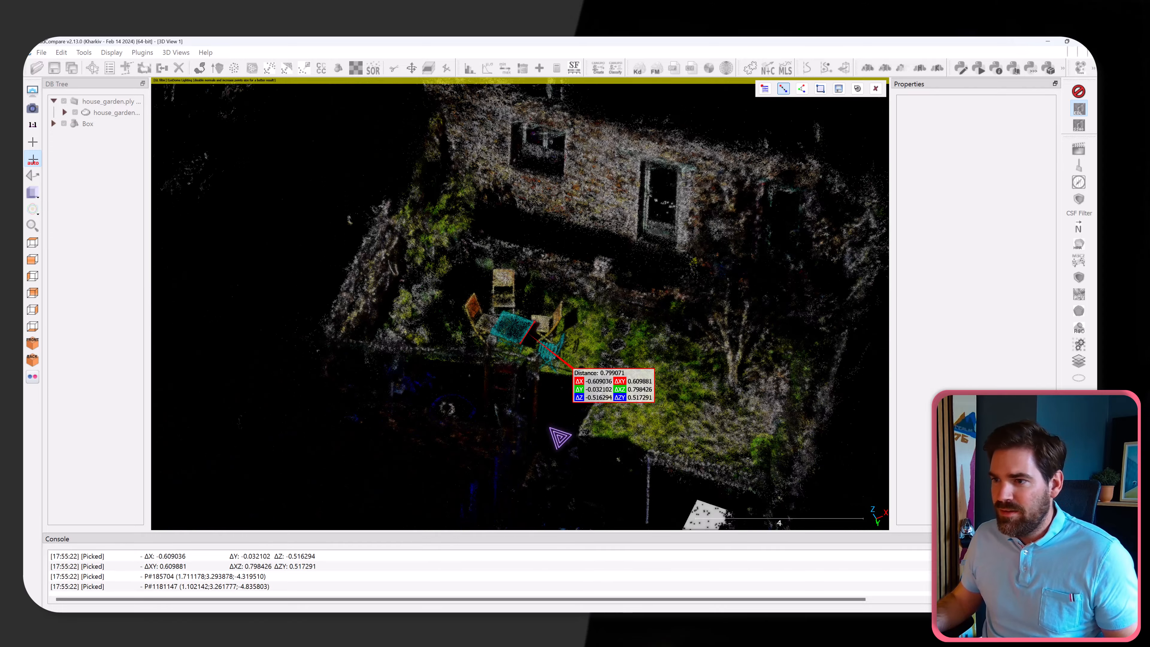
pyautogui.scroll(10, 560, 437)
pyautogui.press('Escape')
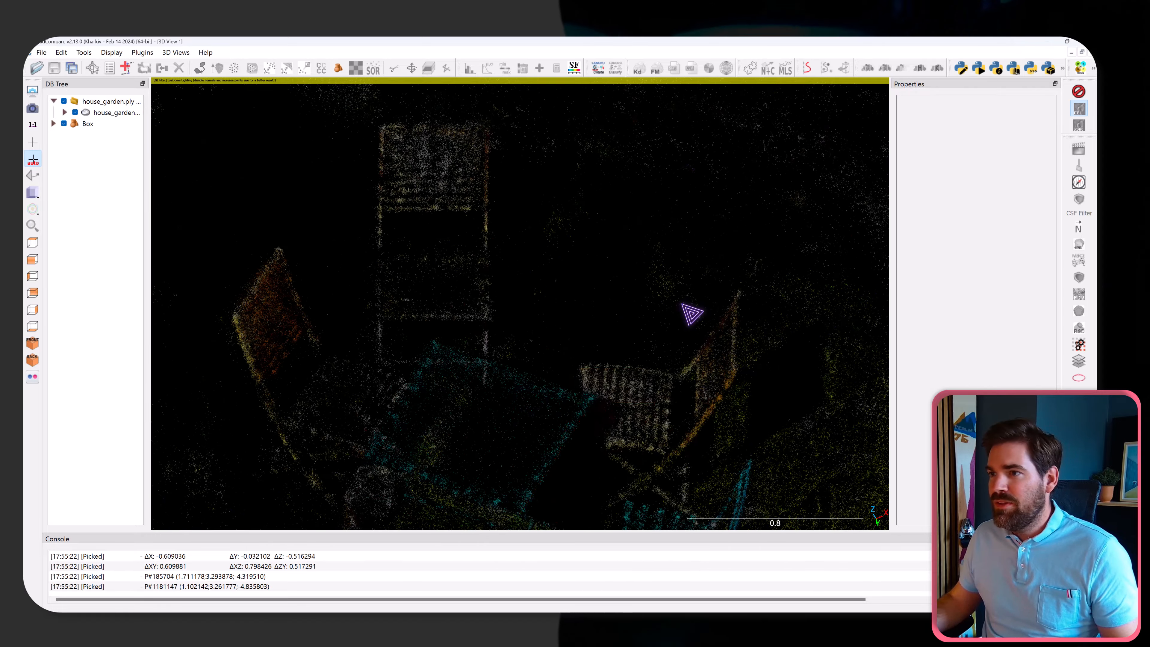
# Step: Move and rotate the Box primitive so it sits beside the garden table and chairs, and accept the transformation
pyautogui.scroll(-8, 675, 310)
pyautogui.scroll(7, 642, 335)
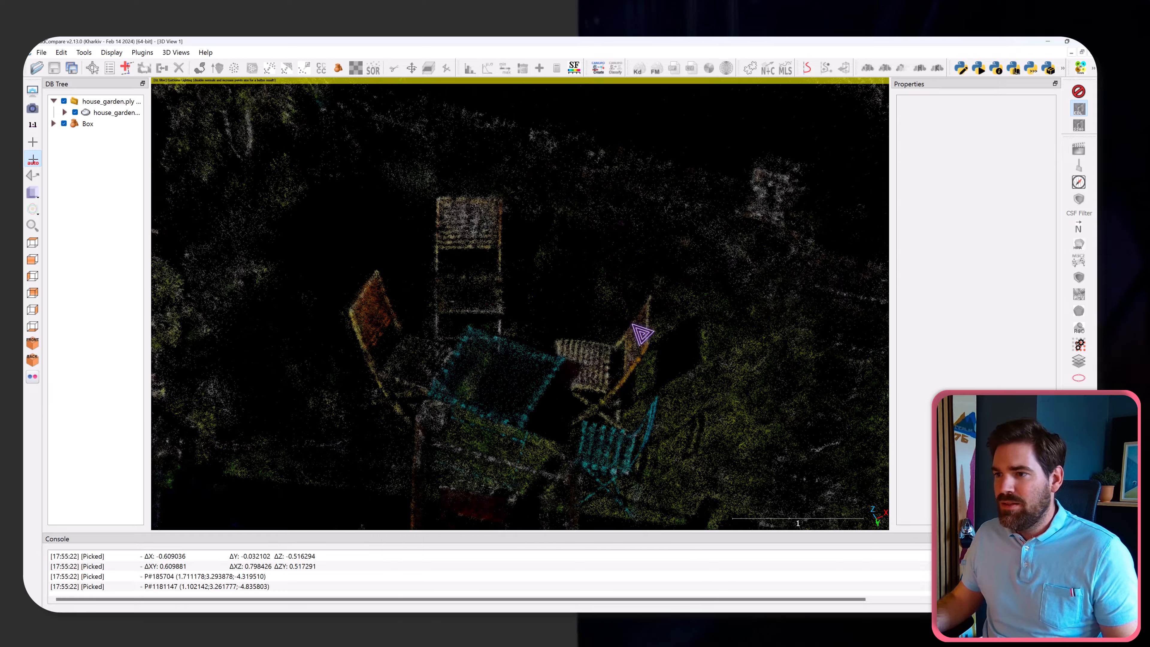
pyautogui.scroll(-10, 642, 335)
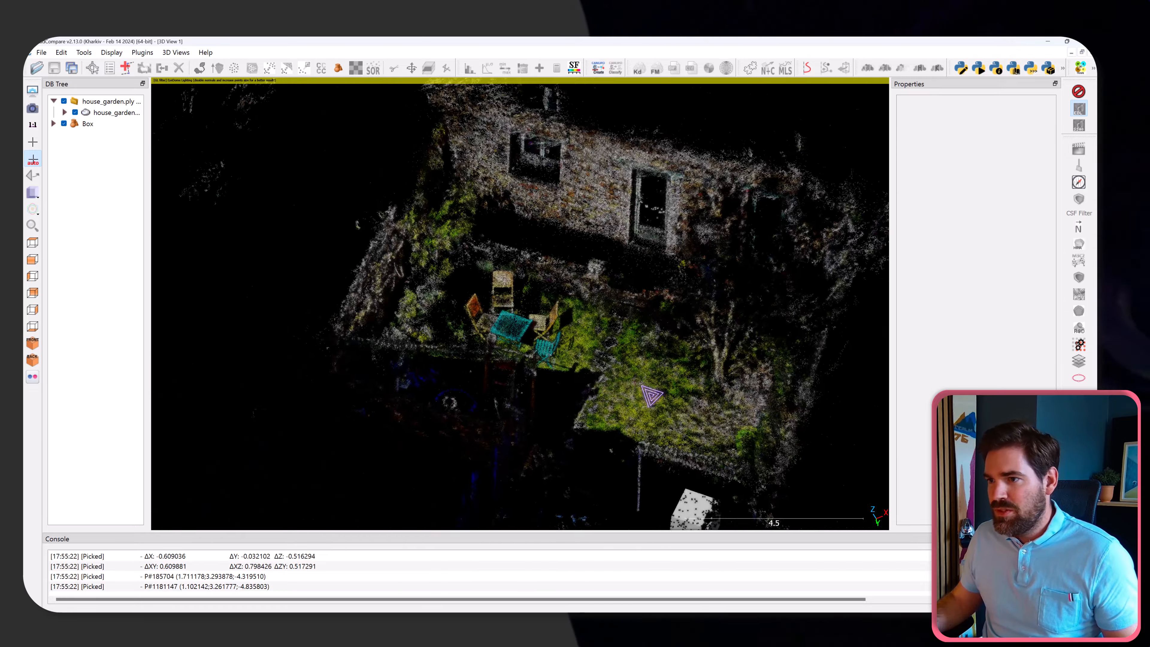
pyautogui.moveTo(651, 396); pyautogui.dragTo(398, 292)
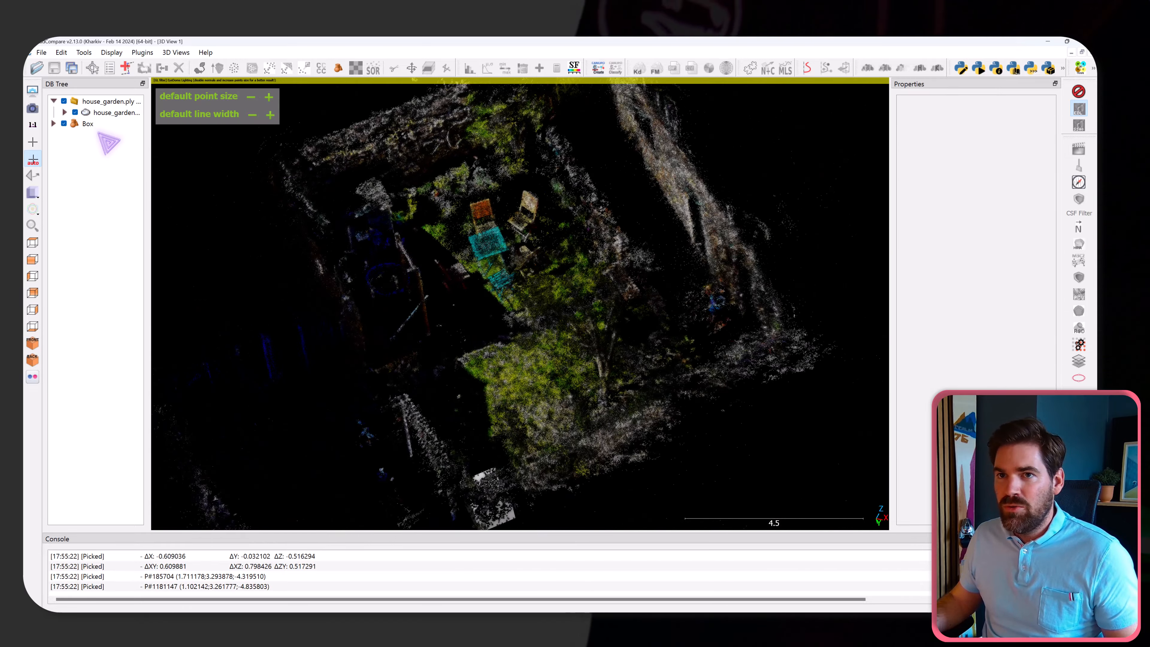
pyautogui.click(93, 124)
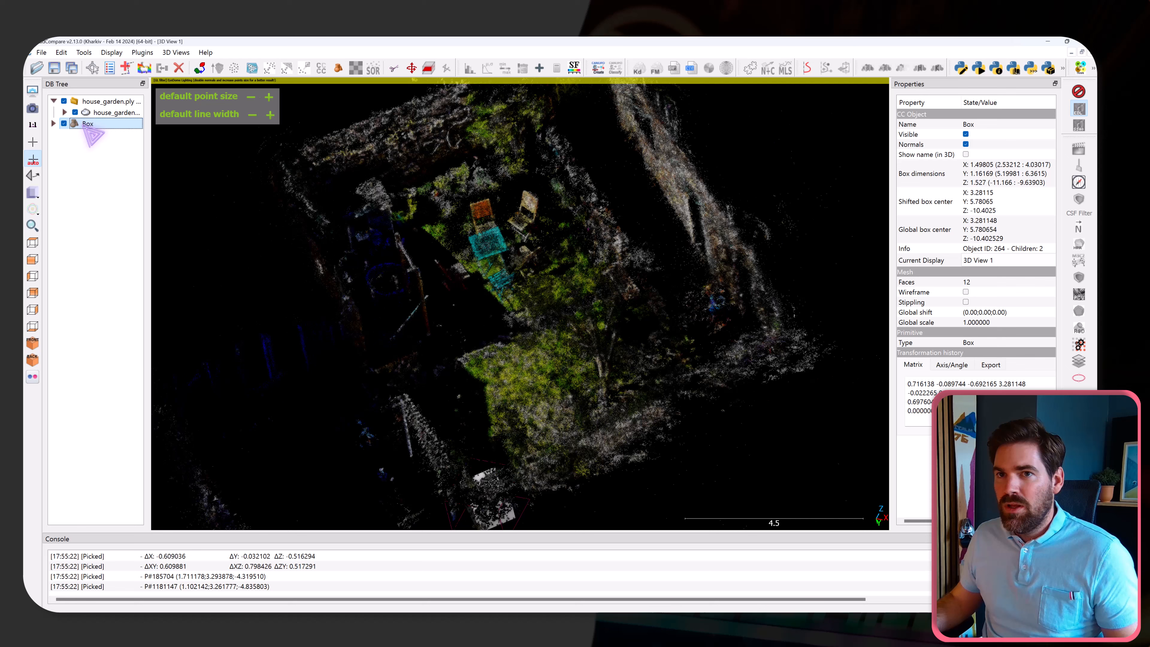
pyautogui.click(410, 71)
pyautogui.moveTo(489, 494); pyautogui.dragTo(424, 390, button='right')
pyautogui.moveTo(423, 390); pyautogui.dragTo(444, 428)
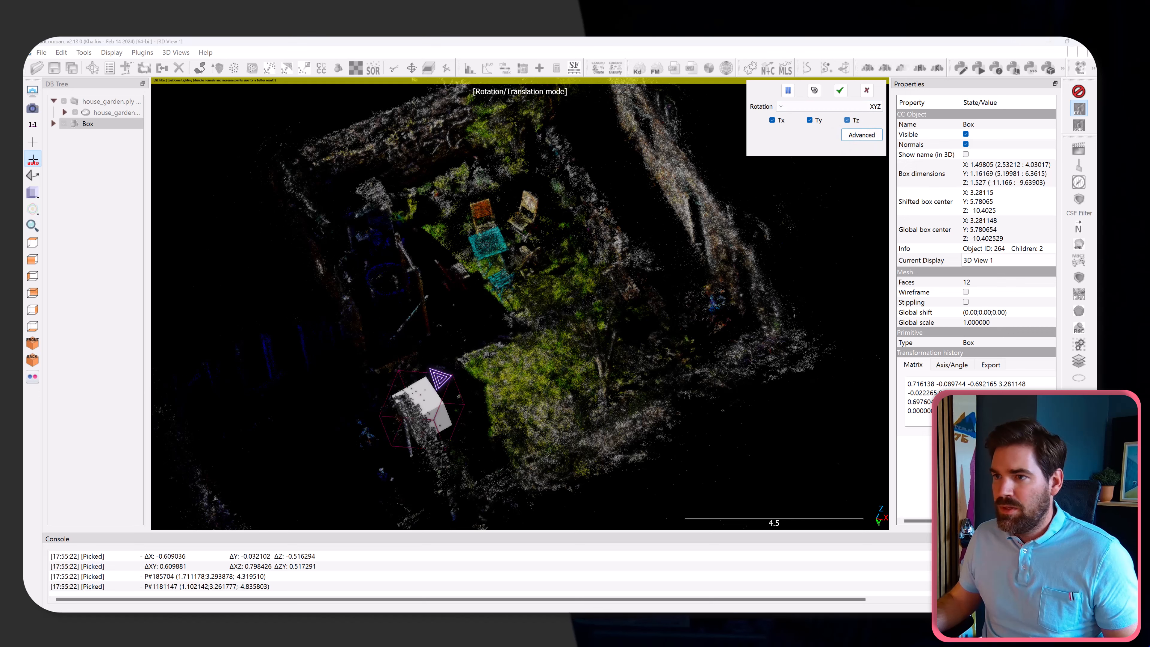
pyautogui.moveTo(438, 378); pyautogui.dragTo(509, 180, button='right')
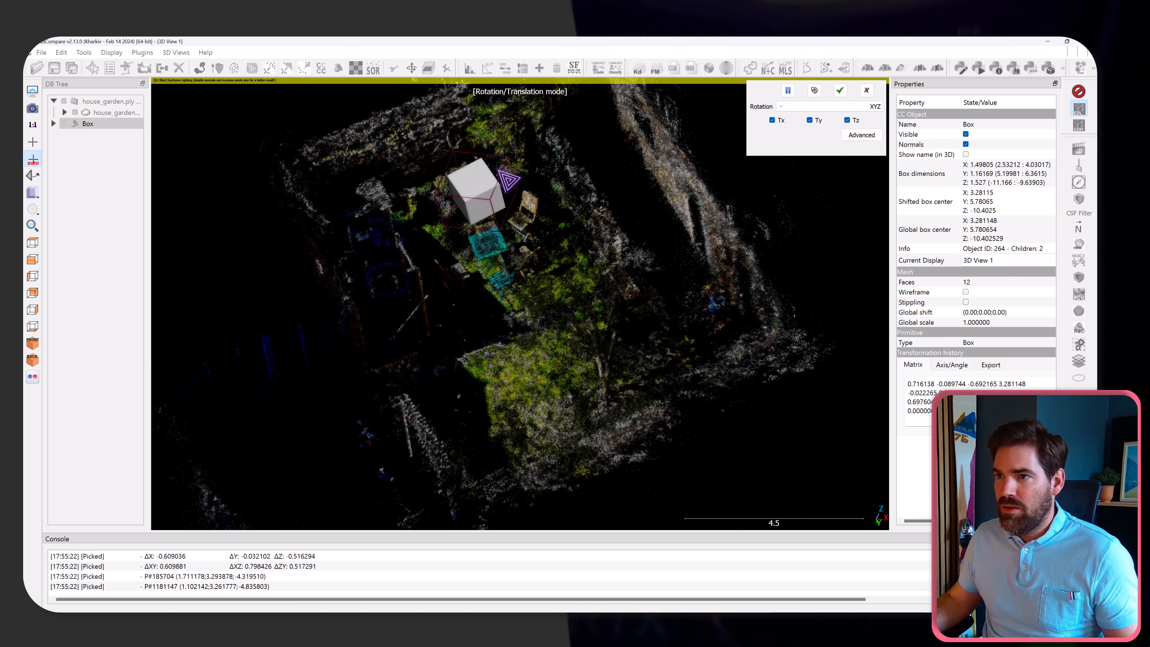
pyautogui.click(839, 90)
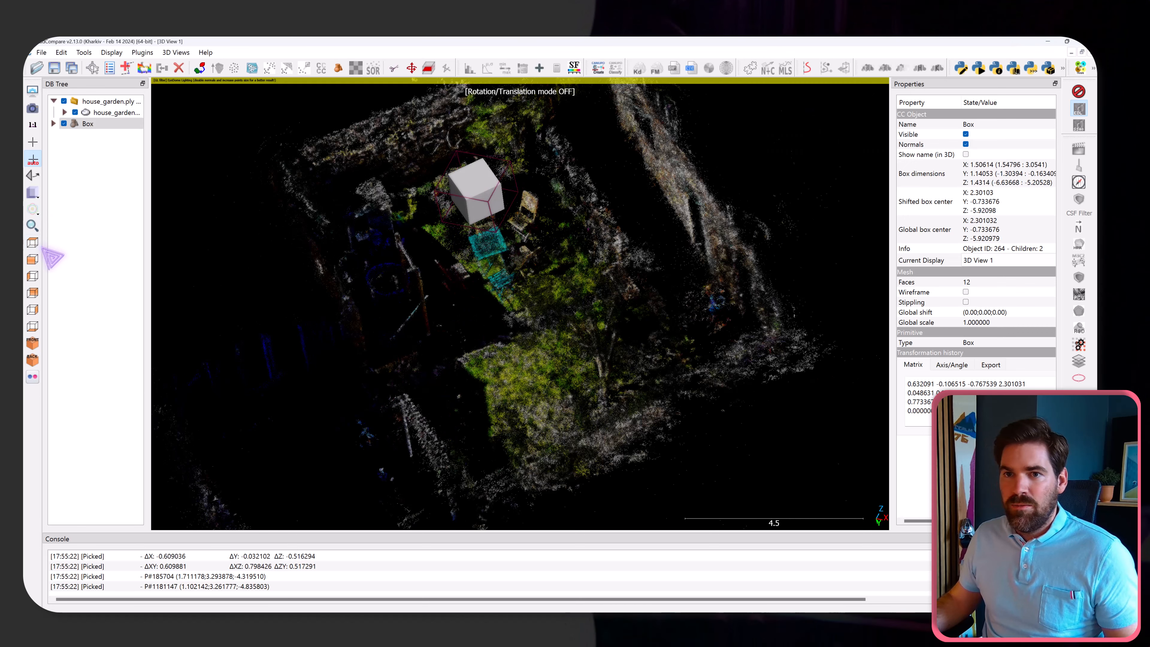
pyautogui.click(33, 243)
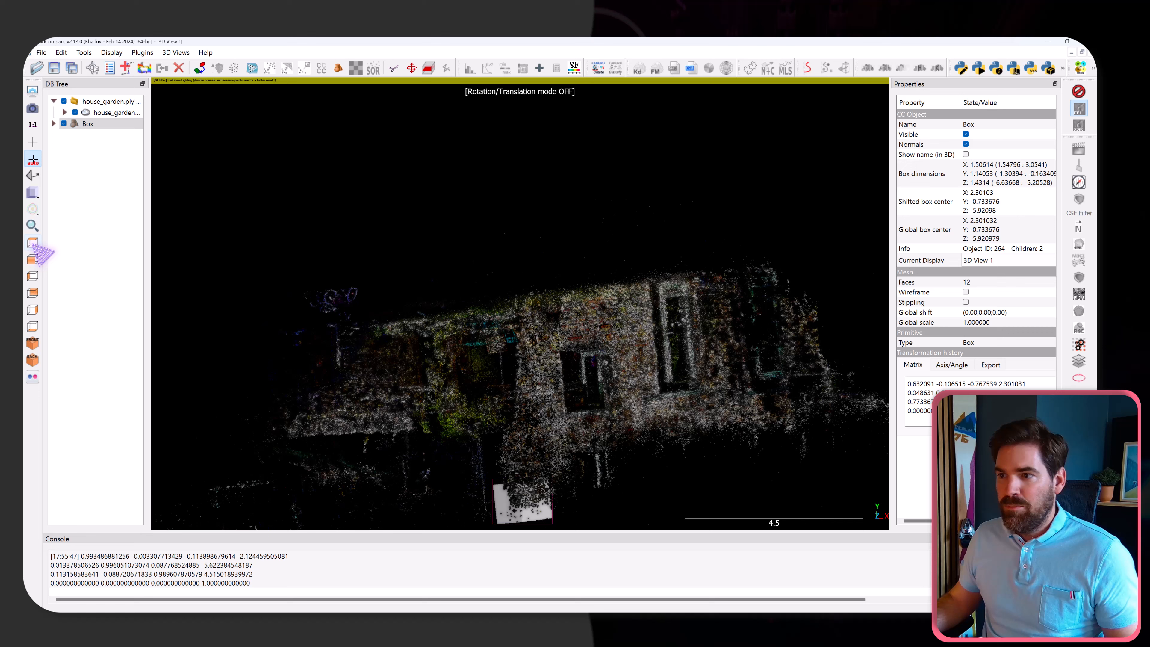
pyautogui.click(412, 68)
pyautogui.moveTo(569, 397); pyautogui.dragTo(557, 268)
pyautogui.click(866, 90)
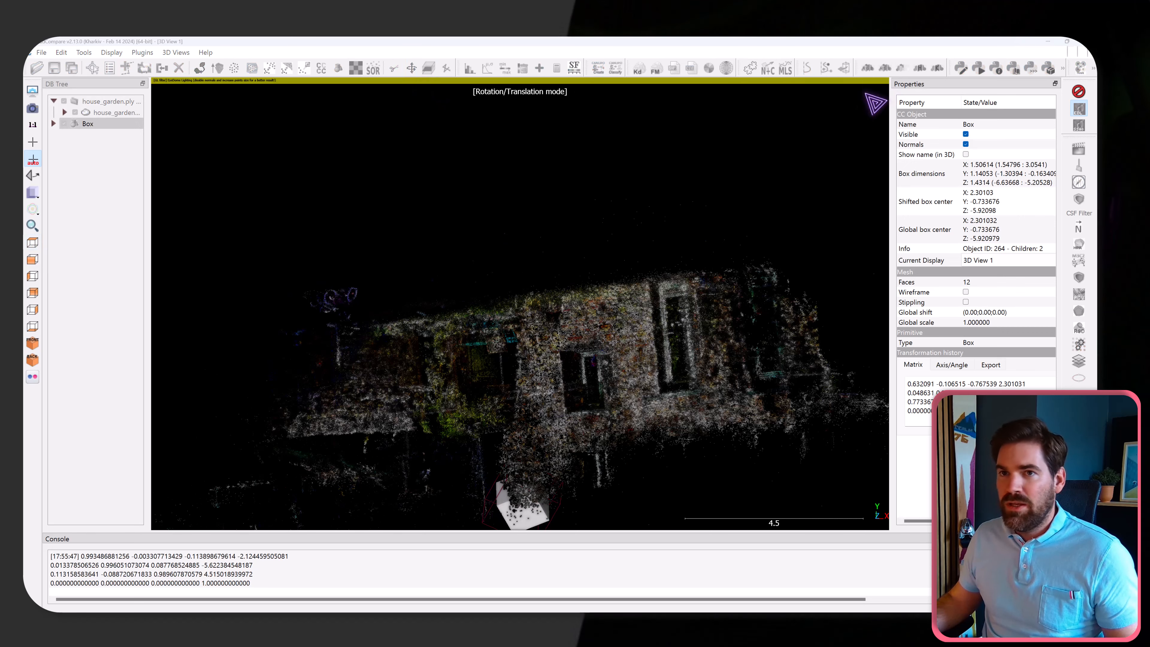
# Step: Rotate the house_garden cloud so the garden is seen from directly above in the top view, and accept the transformation
pyautogui.click(113, 113)
pyautogui.click(411, 68)
pyautogui.moveTo(626, 386); pyautogui.dragTo(512, 314)
pyautogui.click(840, 91)
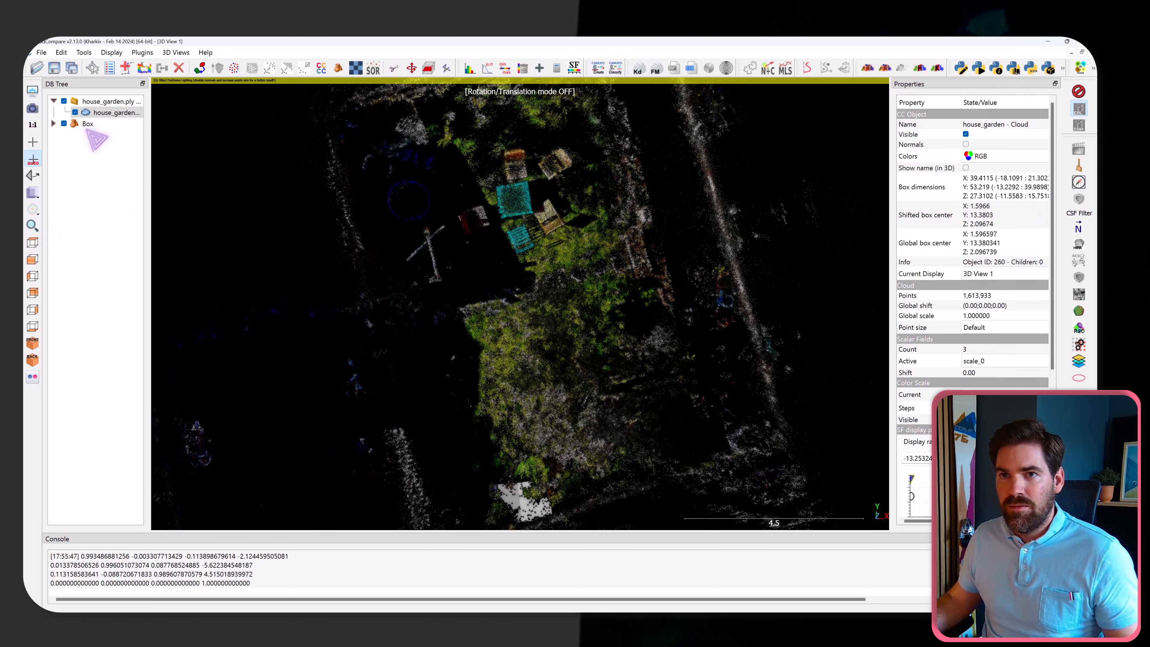
# Step: Delete the existing Box primitive from the scene
pyautogui.click(88, 123)
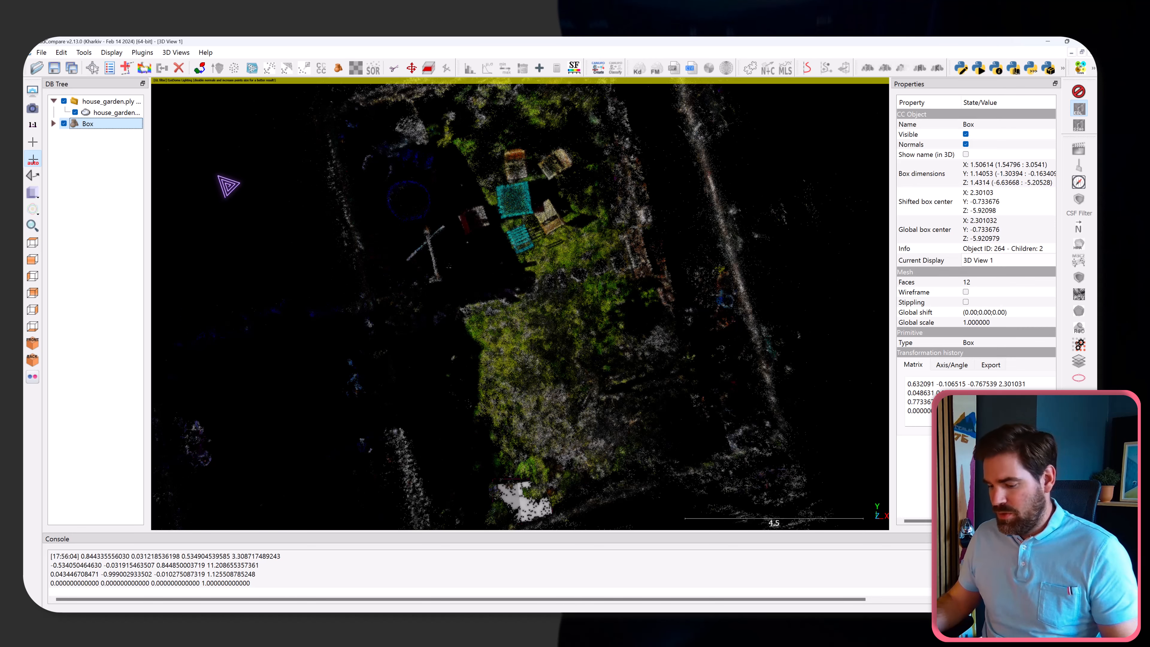
pyautogui.press('Delete')
pyautogui.scroll(3, 468, 183)
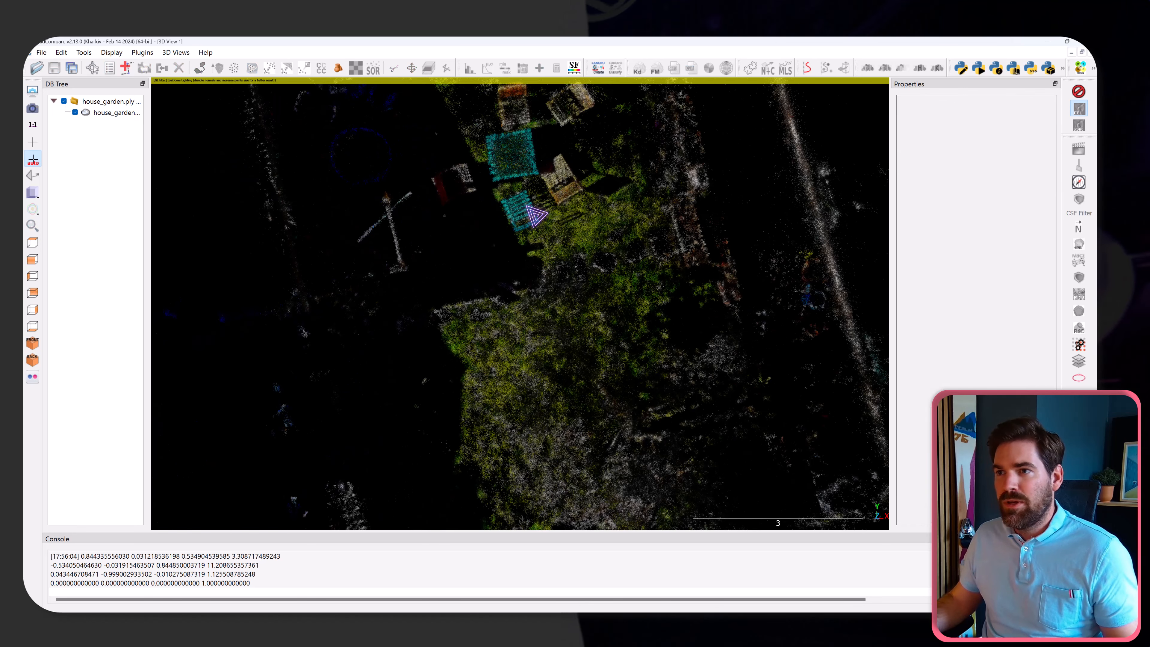
# Step: Create a new Box primitive with dx 1, dy 2 and dz 2.5, and close the Primitive factory
pyautogui.click(41, 52)
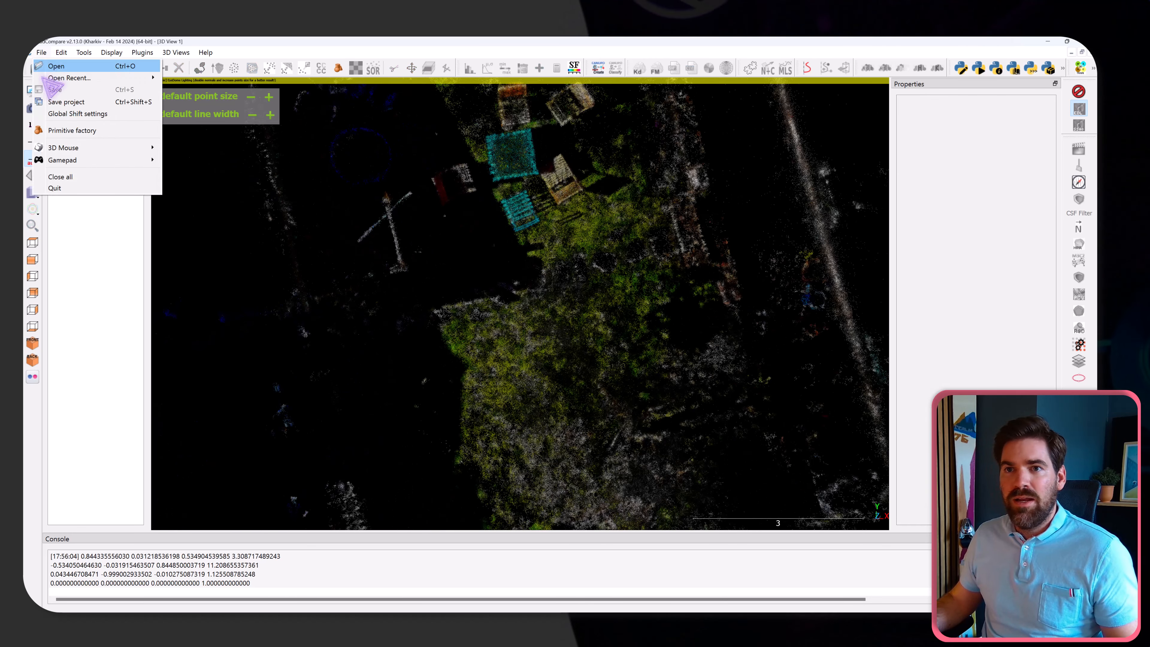
pyautogui.click(68, 129)
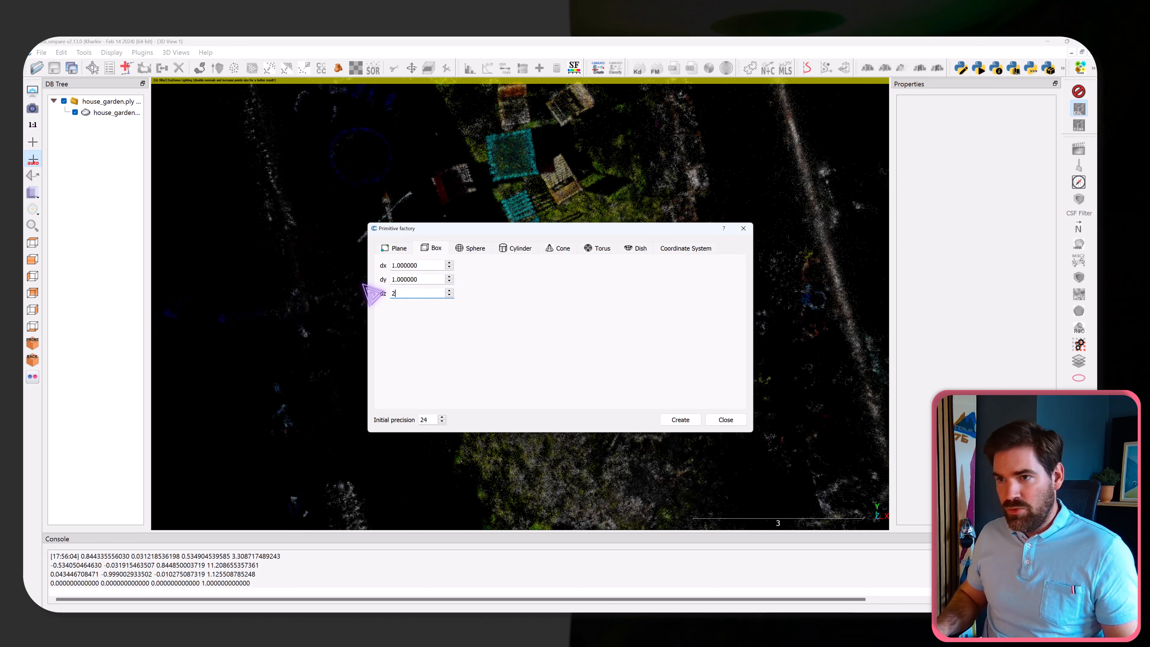
pyautogui.write('.5')
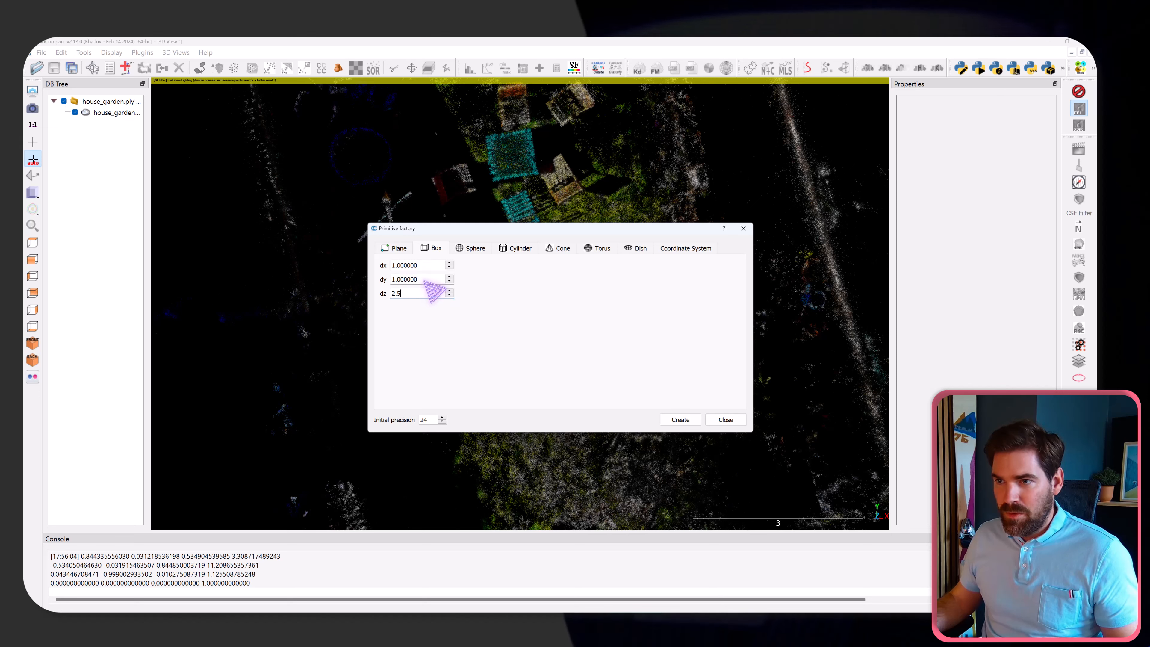
pyautogui.moveTo(423, 279); pyautogui.dragTo(384, 280)
pyautogui.write('2')
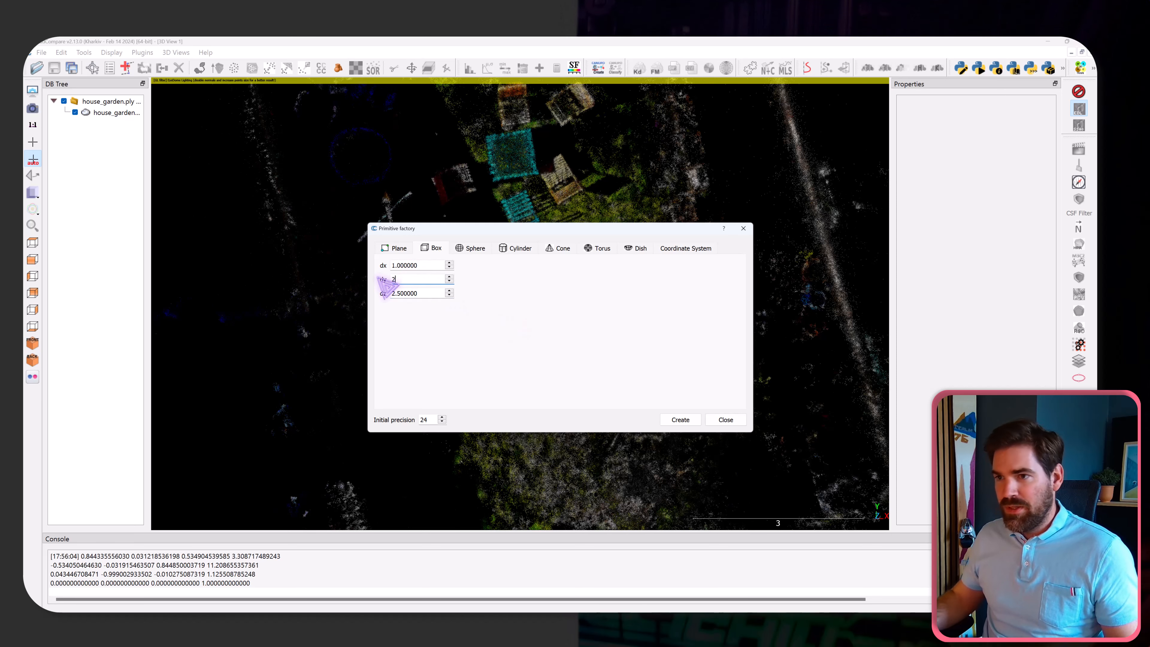
pyautogui.click(679, 420)
pyautogui.click(726, 419)
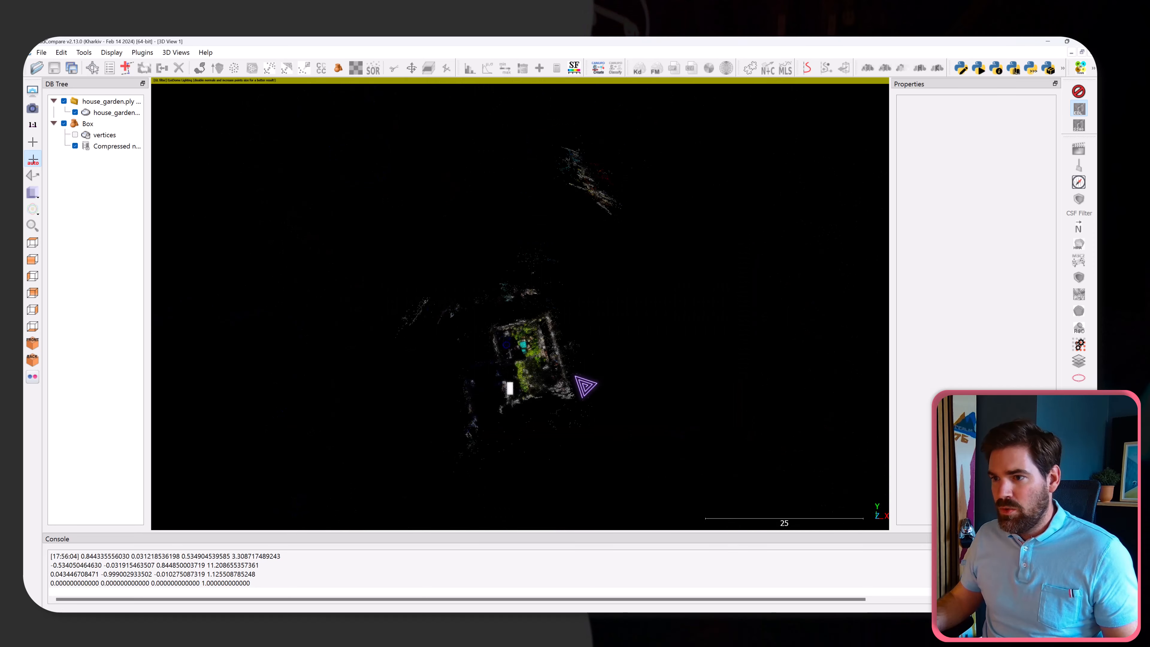
pyautogui.scroll(5, 566, 390)
pyautogui.scroll(5, 534, 349)
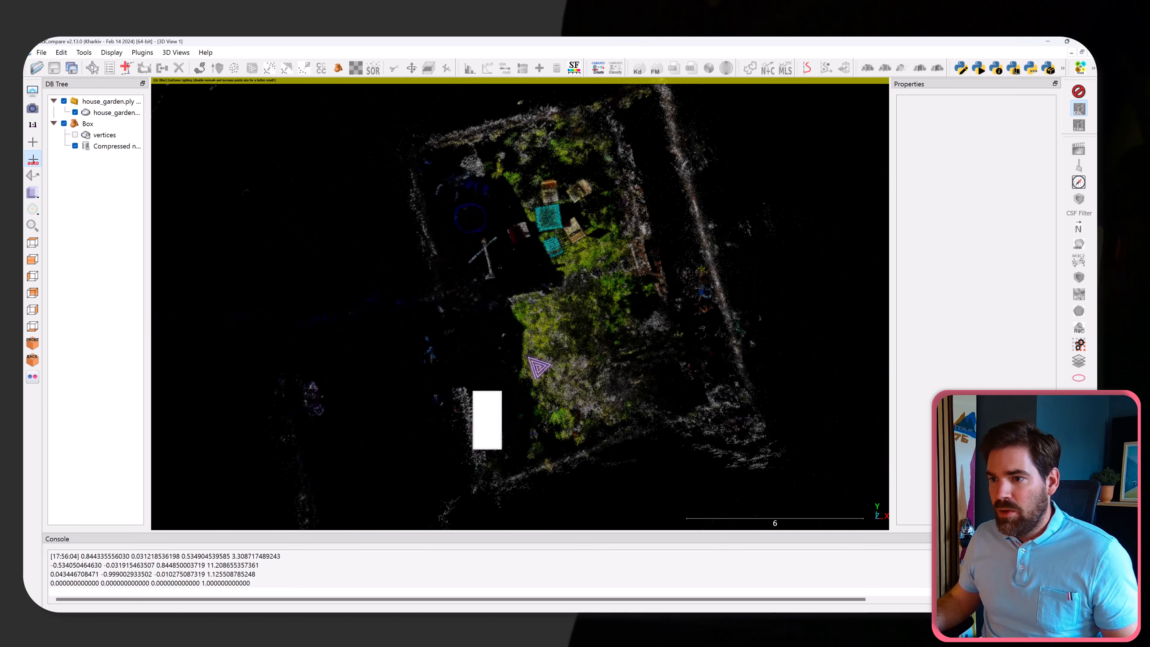
# Step: Translate the new Box in X and Y only to the area beside the swing, rotate it about Z and accept the transformation
pyautogui.click(88, 124)
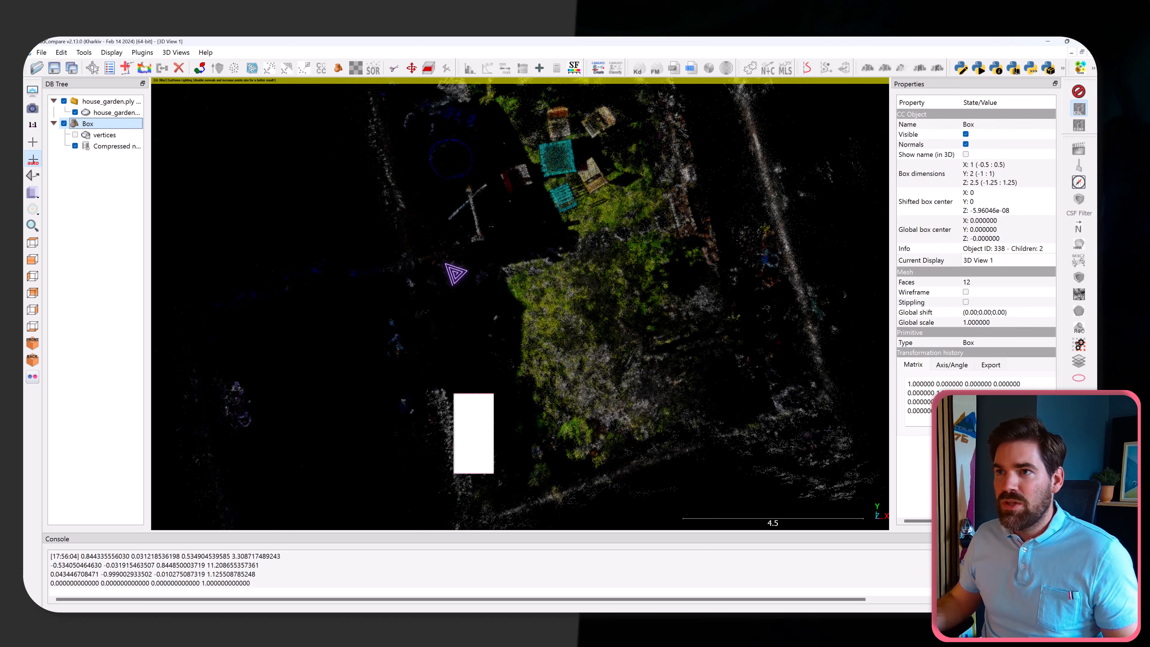
pyautogui.click(412, 68)
pyautogui.click(847, 120)
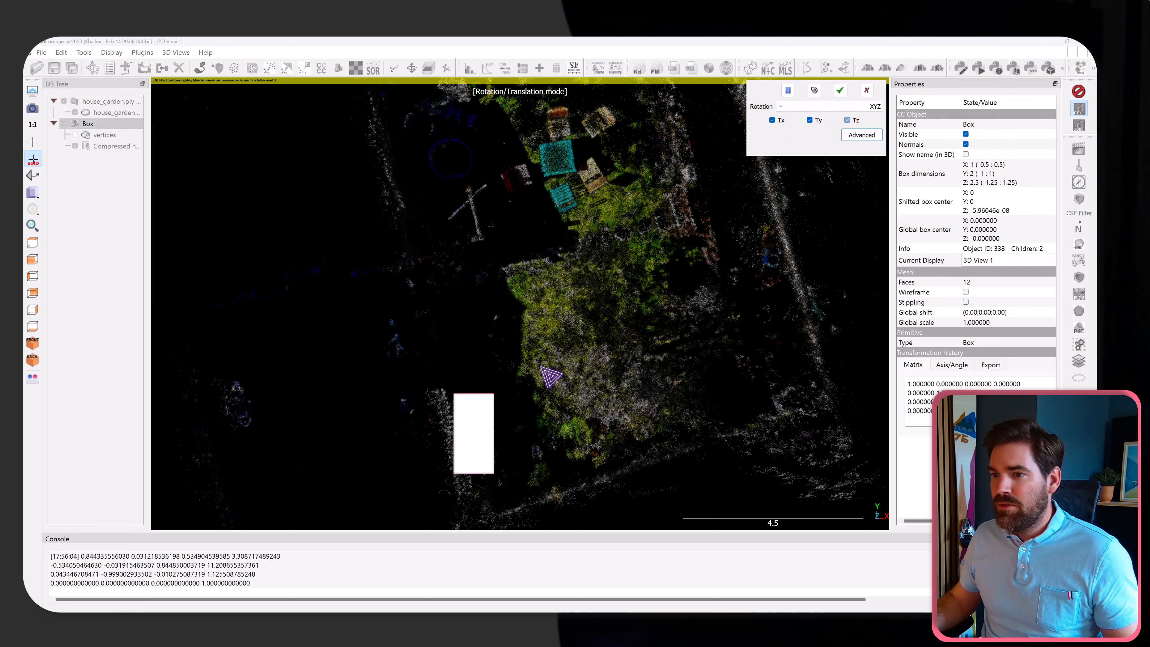
pyautogui.moveTo(496, 435); pyautogui.dragTo(463, 142, button='right')
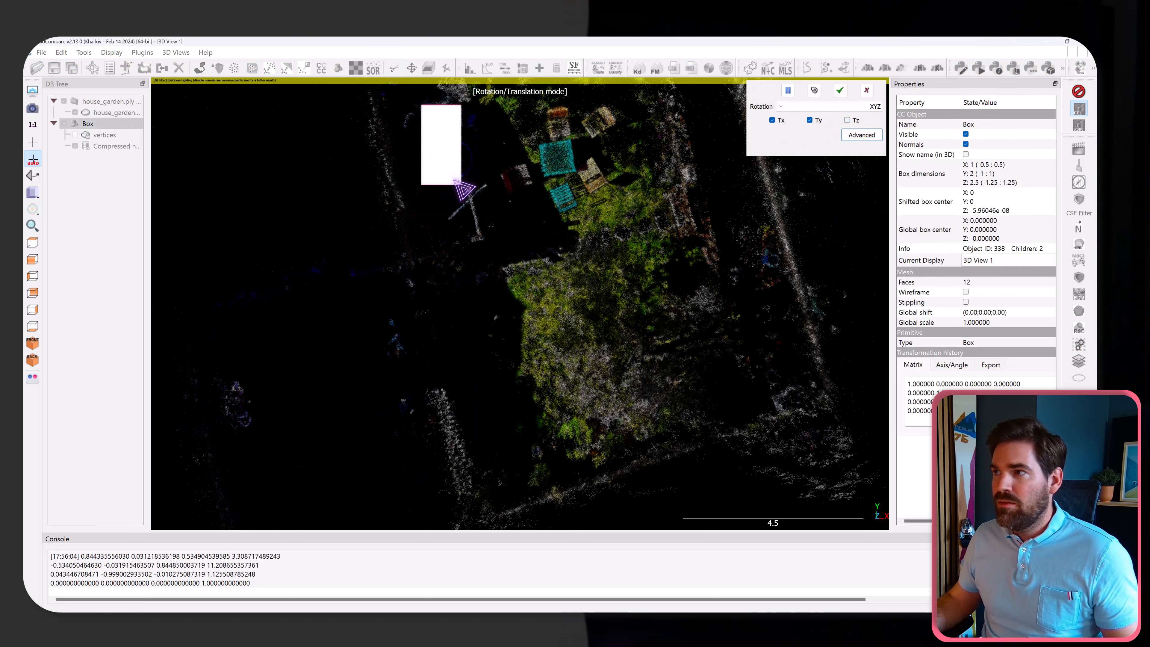
pyautogui.click(852, 106)
pyautogui.click(842, 139)
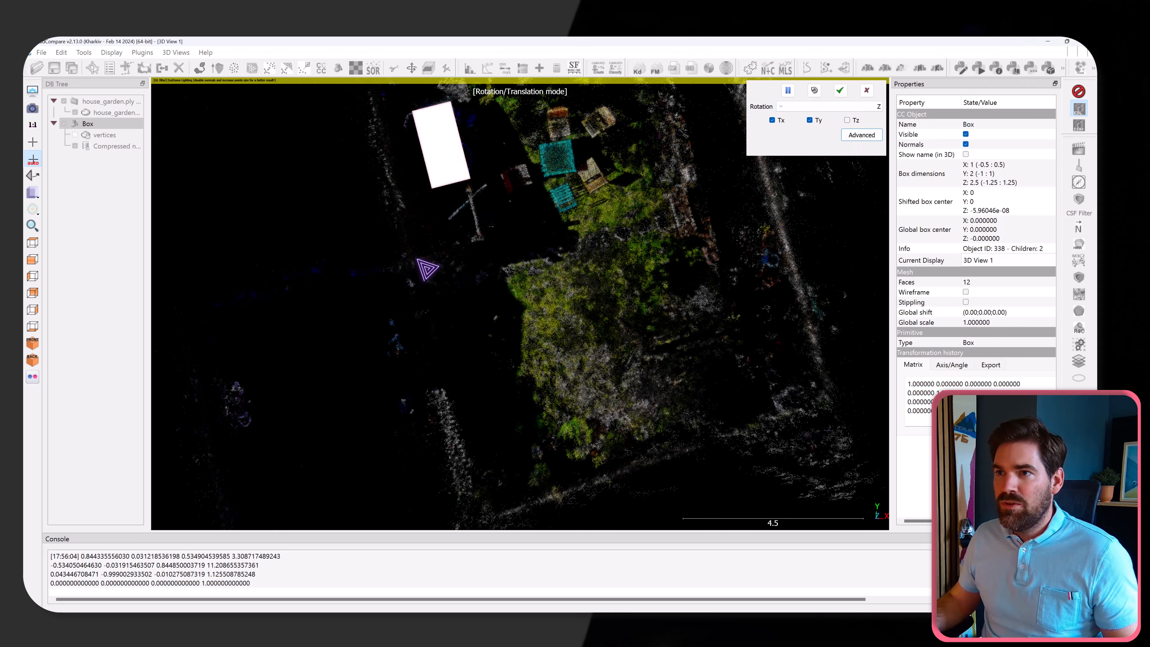
pyautogui.moveTo(446, 173)
pyautogui.mouseDown(button='right')
pyautogui.moveTo(449, 194)
pyautogui.moveTo(437, 173)
pyautogui.mouseUp(button='right')
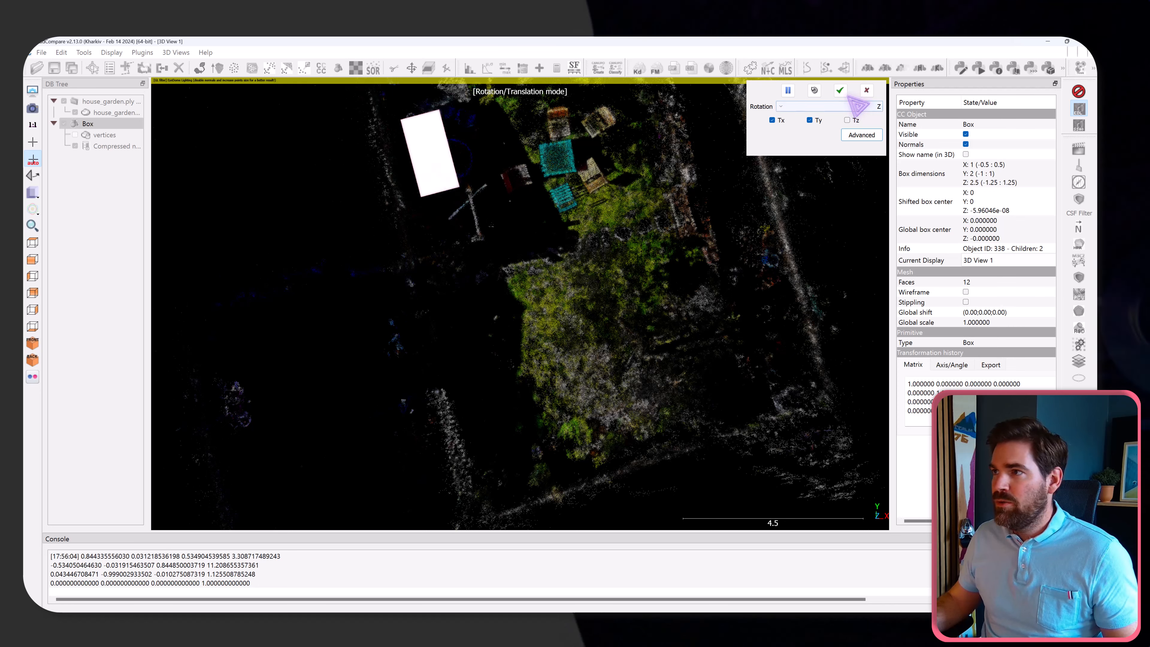
pyautogui.click(840, 90)
# Step: Set the house_garden cloud's colors to None so its points stand out around the Box
pyautogui.moveTo(532, 403); pyautogui.dragTo(538, 245)
pyautogui.scroll(9, 532, 335)
pyautogui.moveTo(531, 335); pyautogui.dragTo(543, 428, button='right')
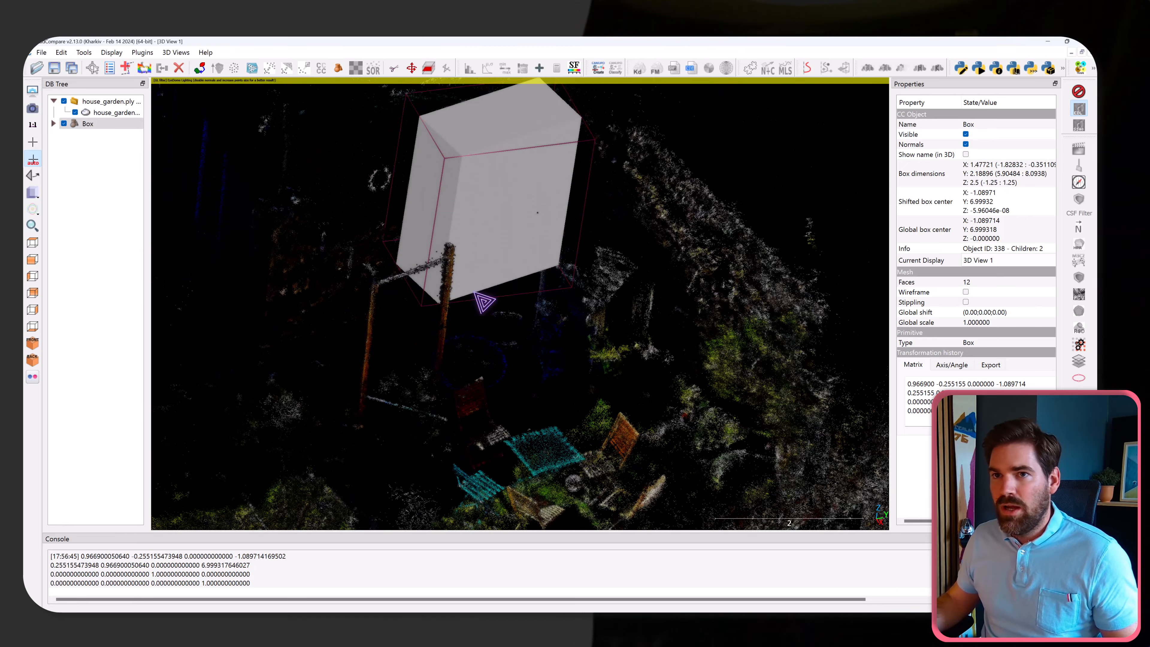
pyautogui.moveTo(509, 285); pyautogui.dragTo(498, 340)
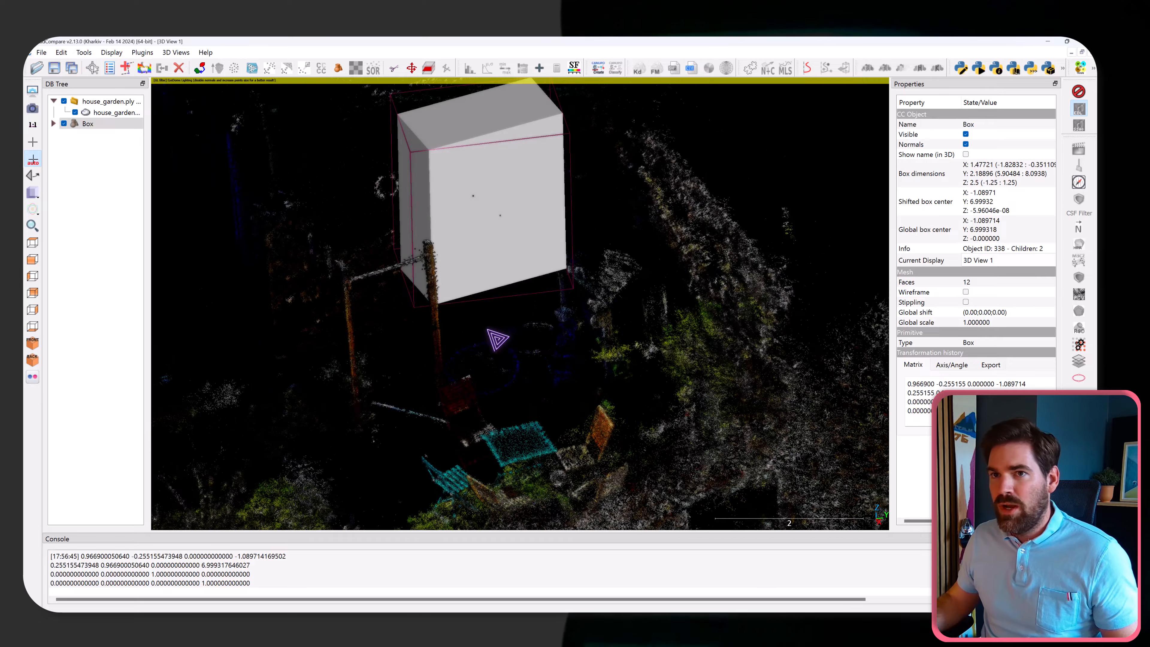
pyautogui.click(115, 113)
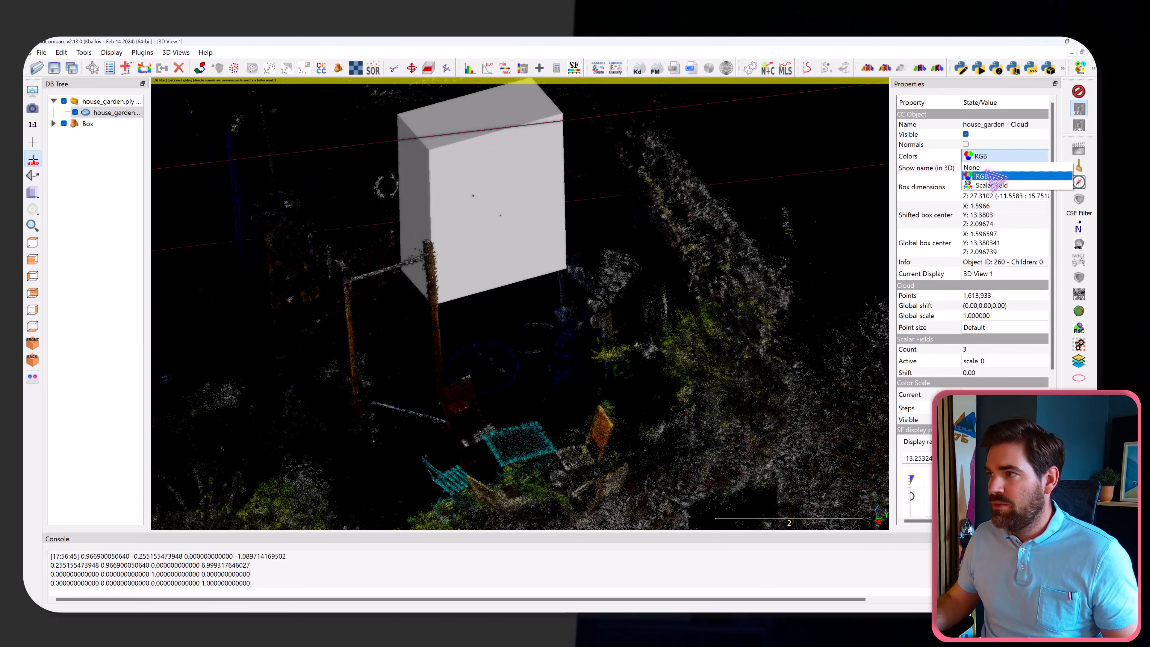
pyautogui.click(987, 168)
pyautogui.moveTo(570, 313); pyautogui.dragTo(552, 267)
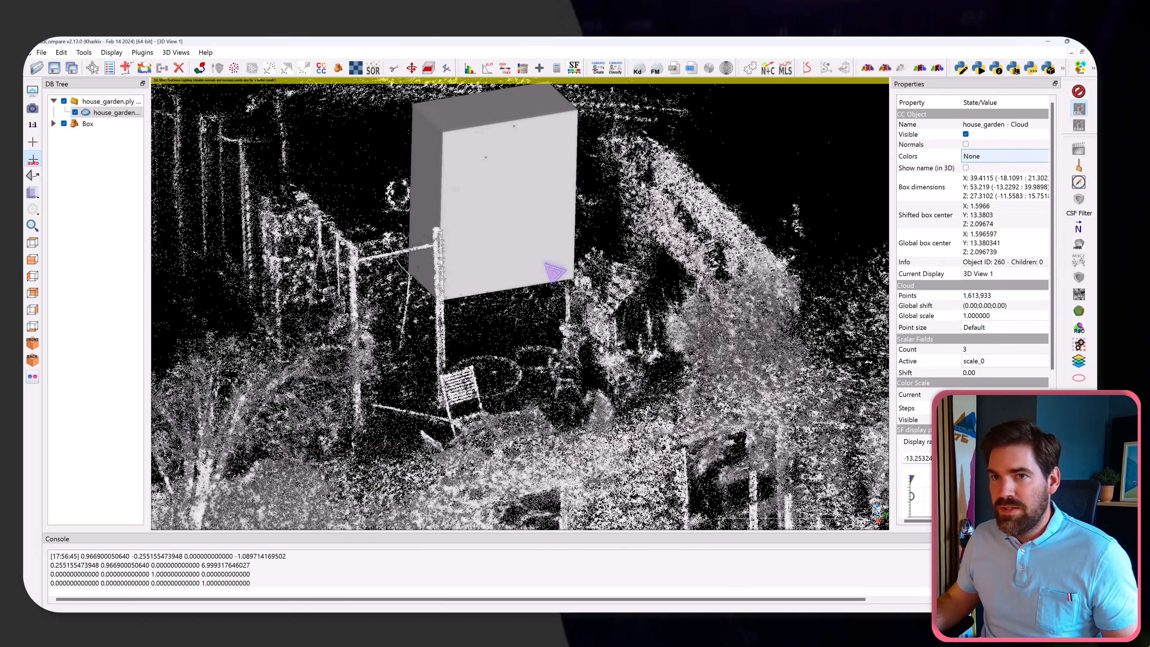
# Step: Lower the Box along Z only until it stands on the garden ground, and accept the transformation
pyautogui.click(87, 124)
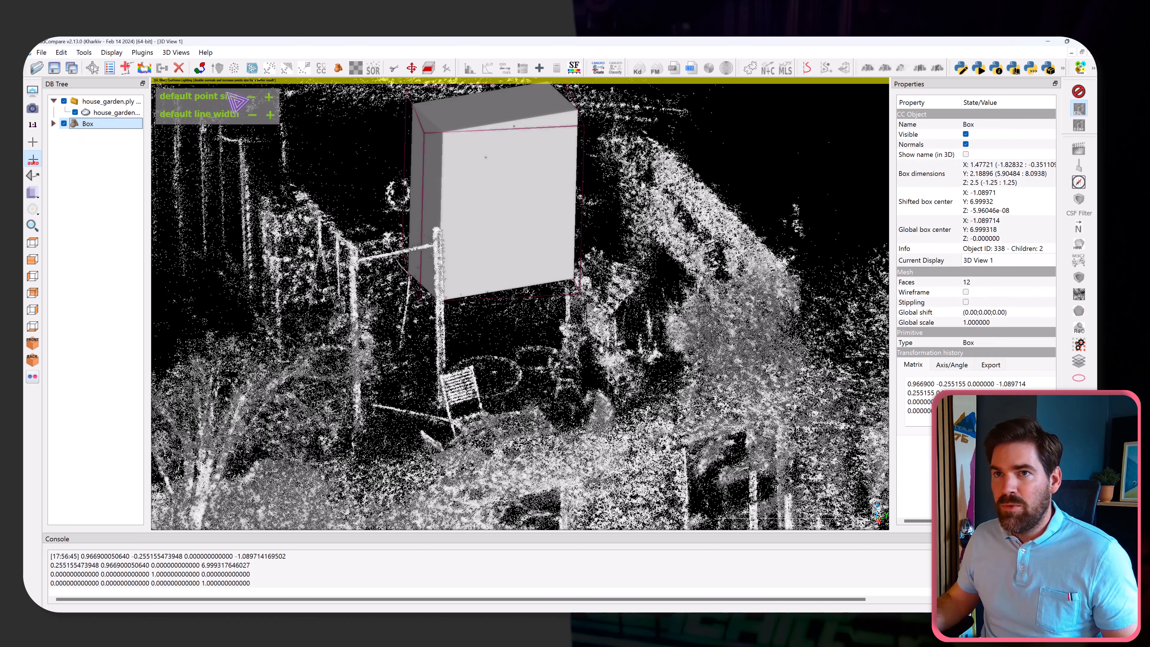
pyautogui.click(411, 68)
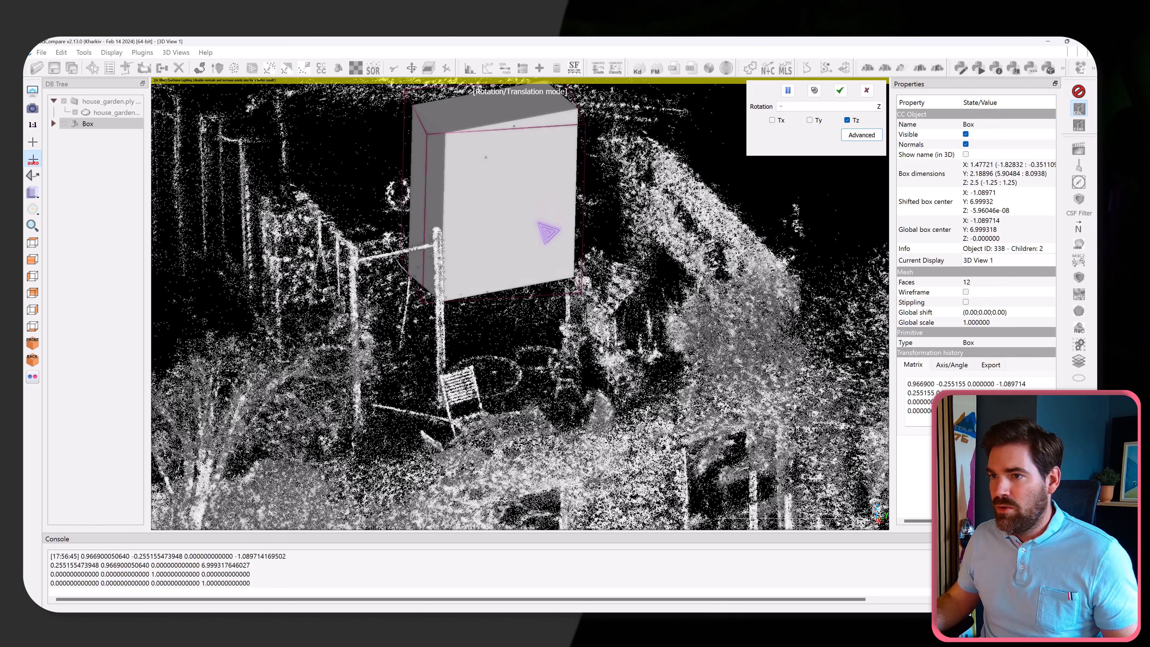
pyautogui.moveTo(511, 238); pyautogui.dragTo(355, 312, button='right')
pyautogui.click(33, 260)
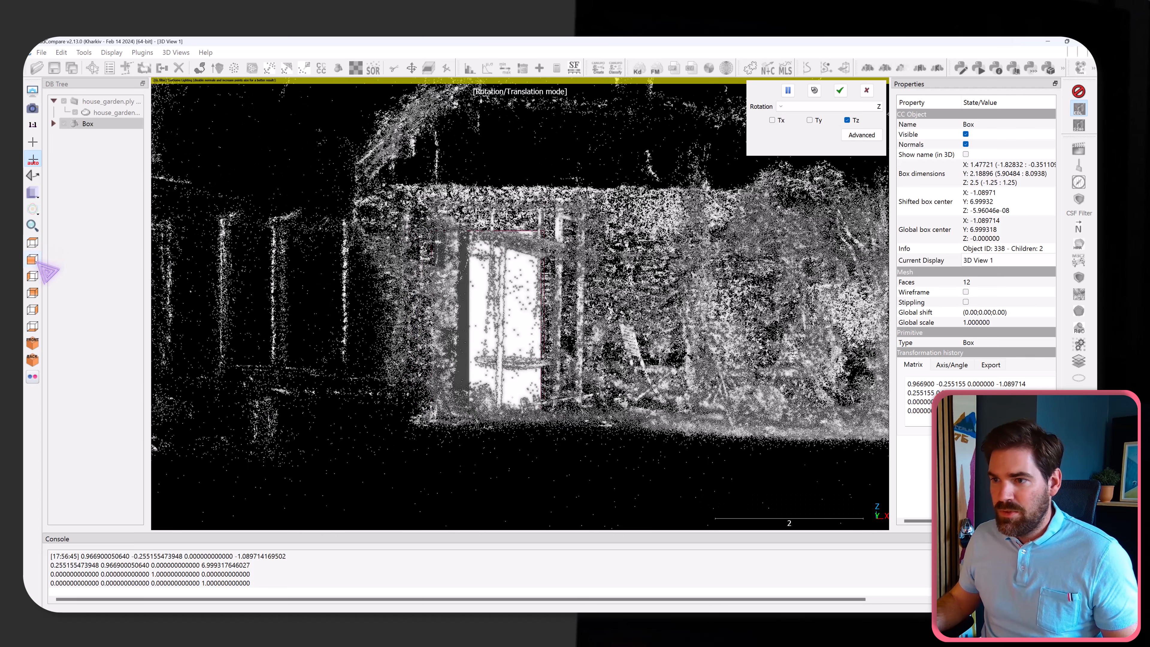
pyautogui.click(840, 91)
# Step: Shift the Box in X and Y only, away from the swing towards the garden's corner, and accept the transformation
pyautogui.moveTo(642, 314); pyautogui.dragTo(798, 267)
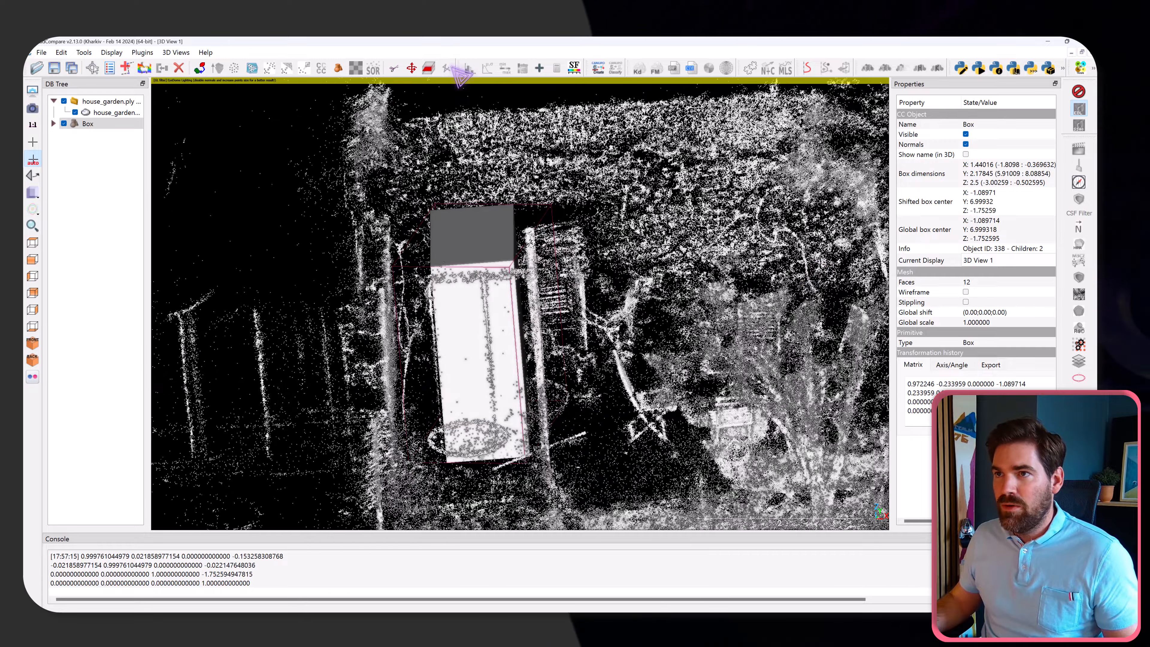
pyautogui.click(412, 69)
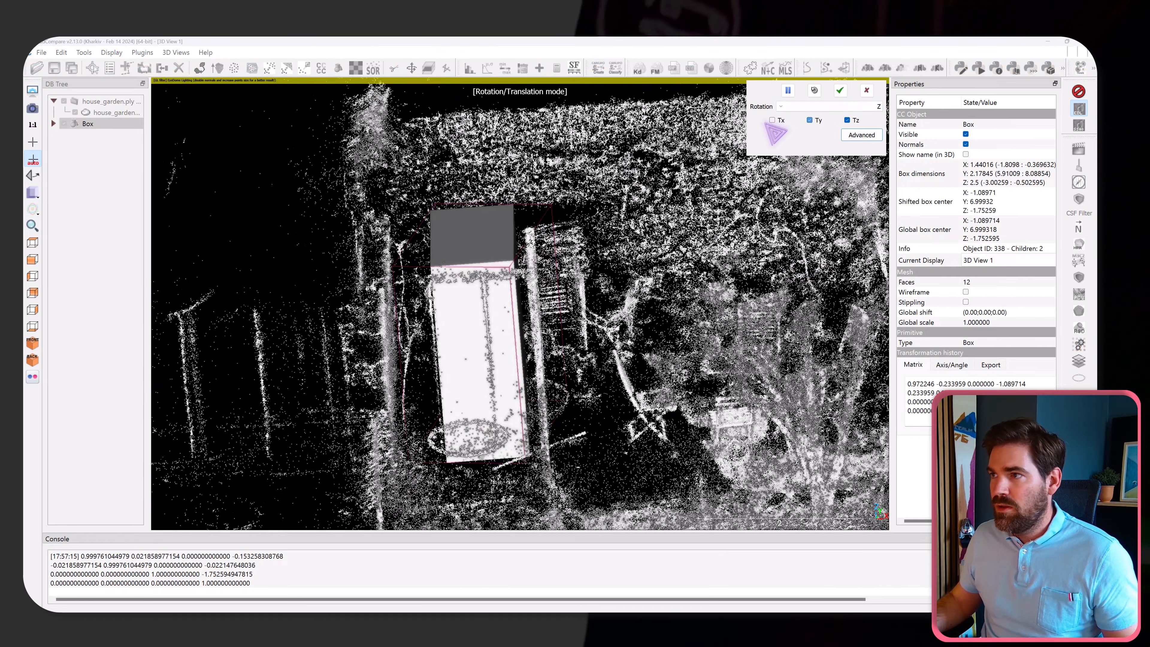
pyautogui.click(847, 120)
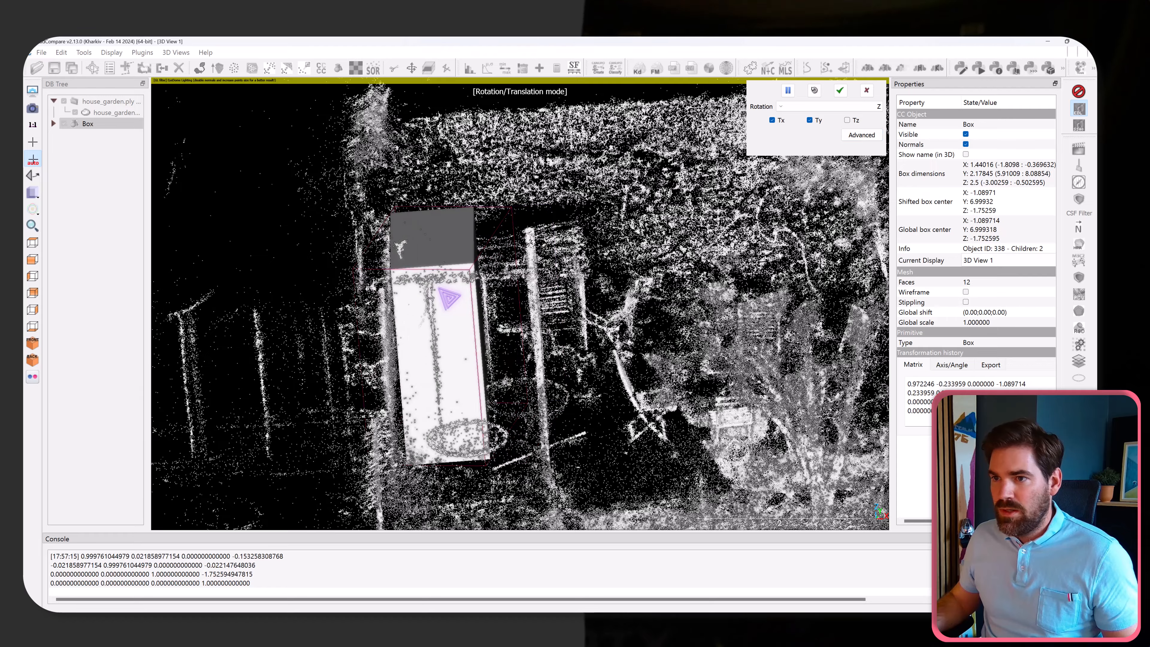
pyautogui.moveTo(449, 298); pyautogui.dragTo(444, 298, button='right')
pyautogui.click(840, 90)
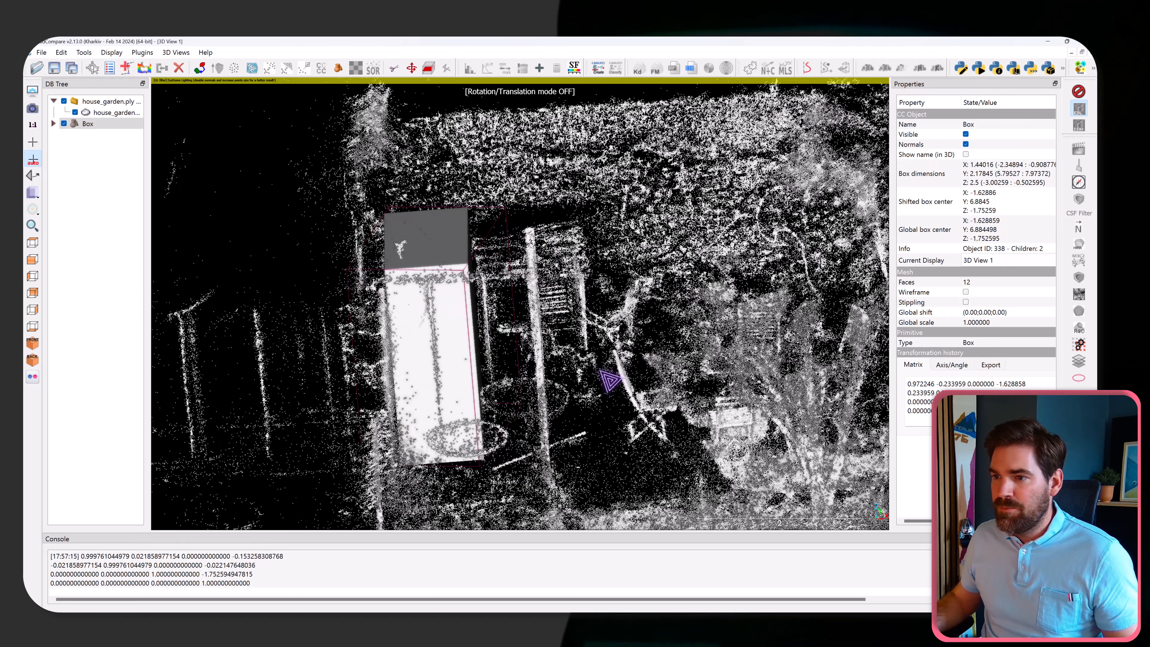
# Step: Set the house_garden cloud's colors back to RGB
pyautogui.moveTo(611, 380); pyautogui.dragTo(508, 300)
pyautogui.scroll(10, 603, 234)
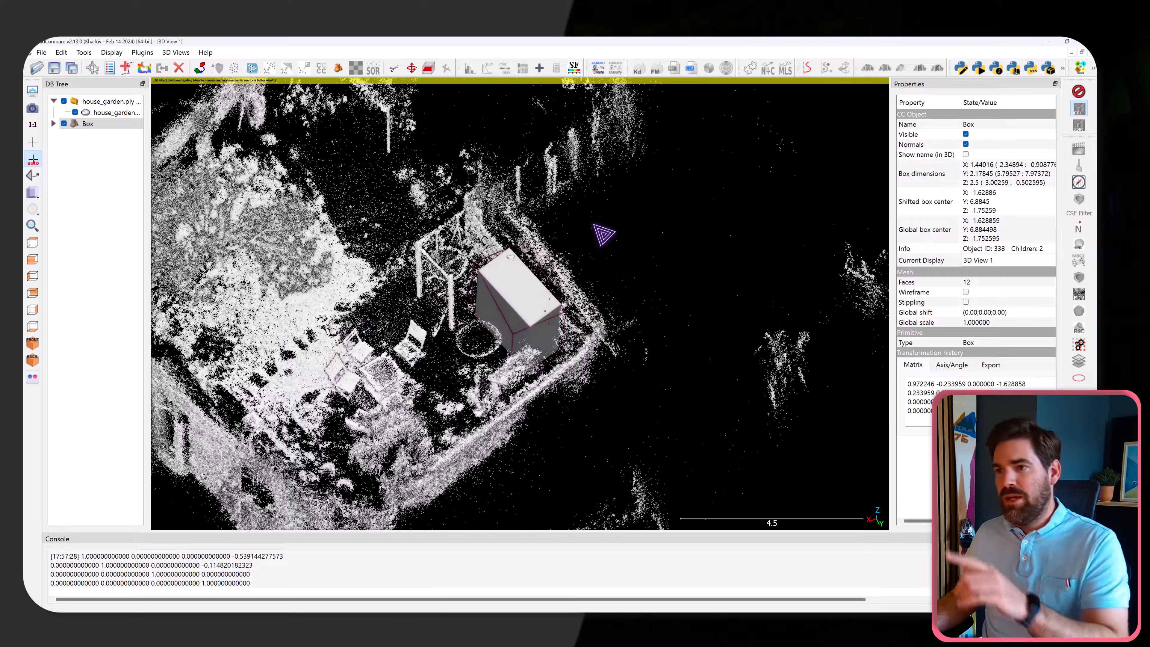
pyautogui.moveTo(610, 277); pyautogui.dragTo(437, 217)
pyautogui.scroll(-15, 642, 339)
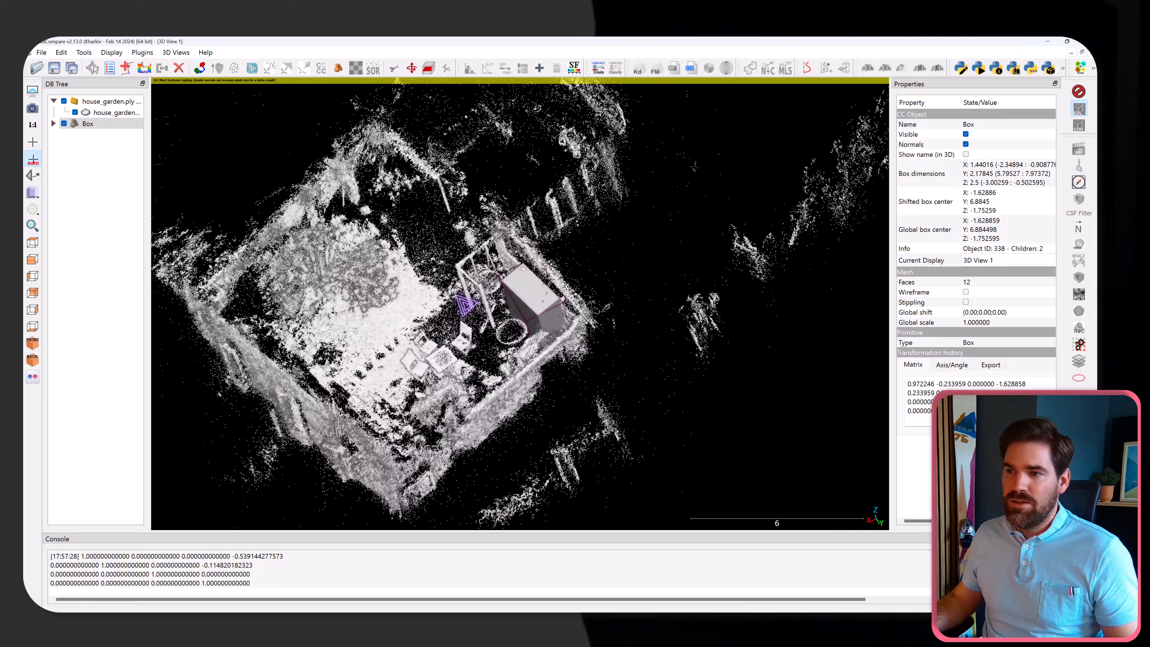
pyautogui.scroll(10, 387, 294)
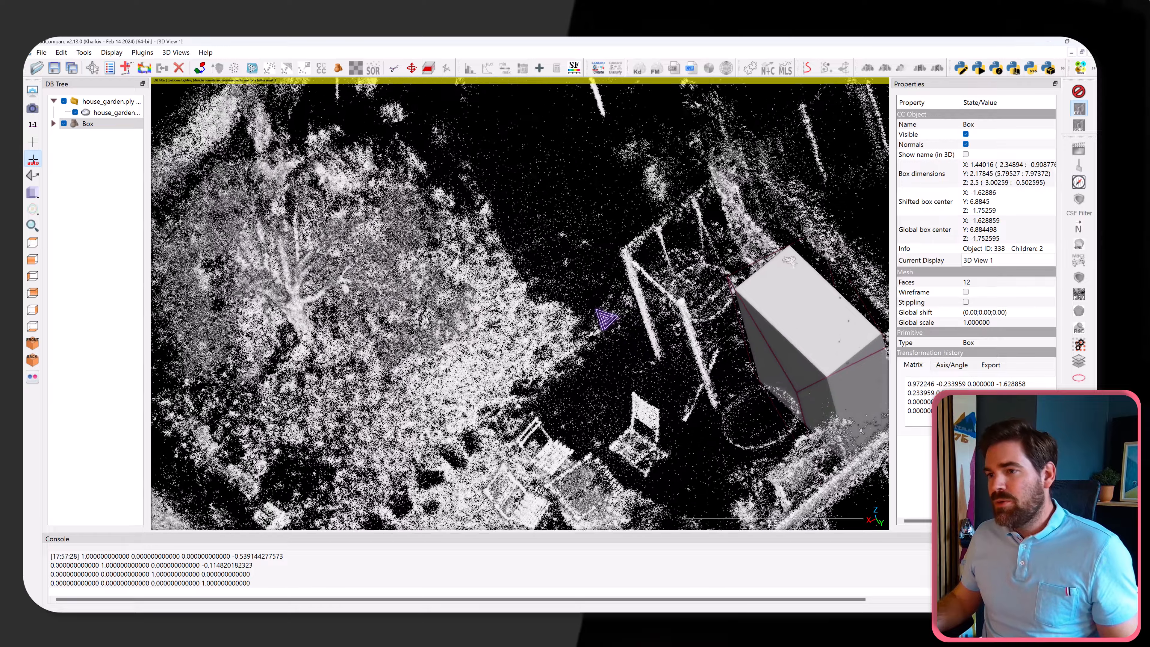
pyautogui.moveTo(596, 310); pyautogui.dragTo(626, 297)
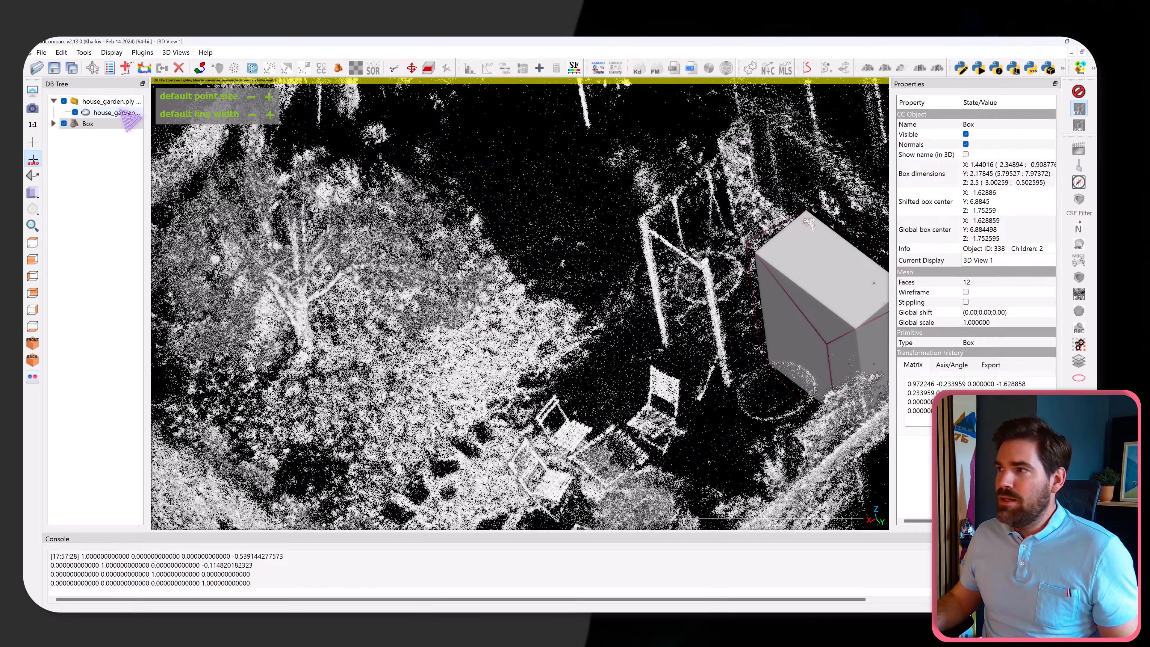
pyautogui.click(123, 113)
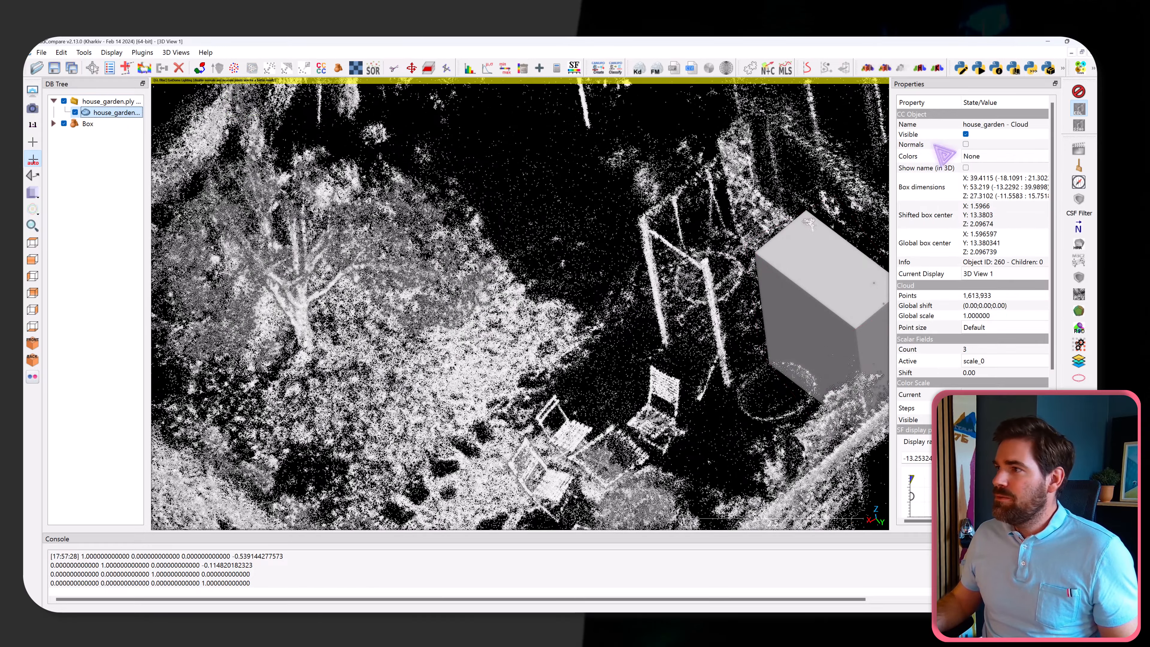
pyautogui.click(982, 173)
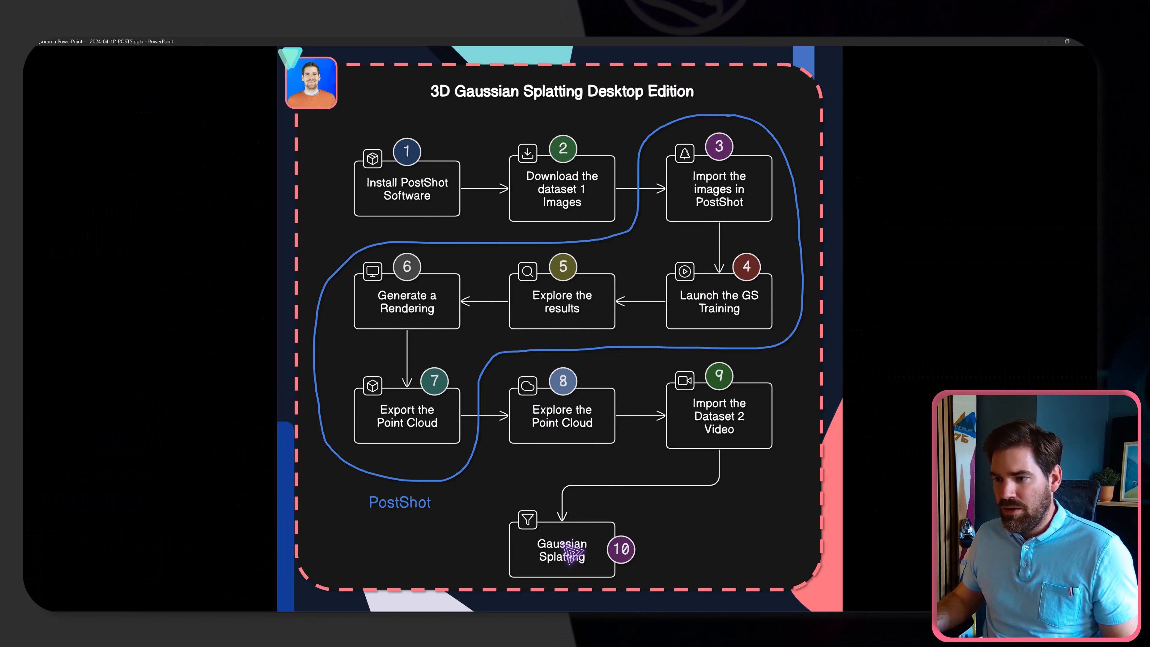
pyautogui.press('ctrl')
pyautogui.press('ctrl')
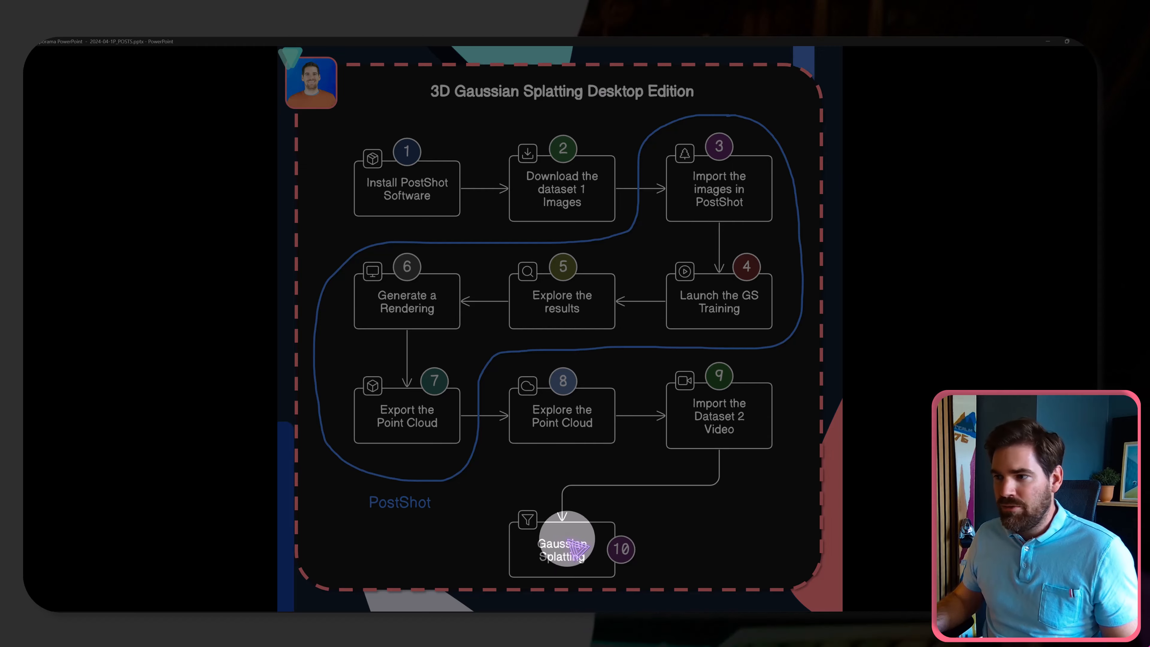